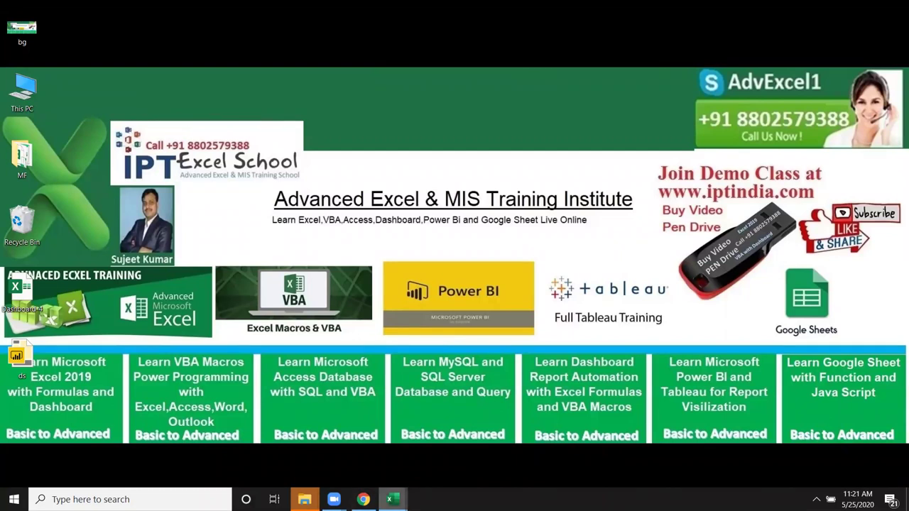
Bring the blank Book1 Excel window to the front from its taskbar thumbnail
mouse_move(391, 494)
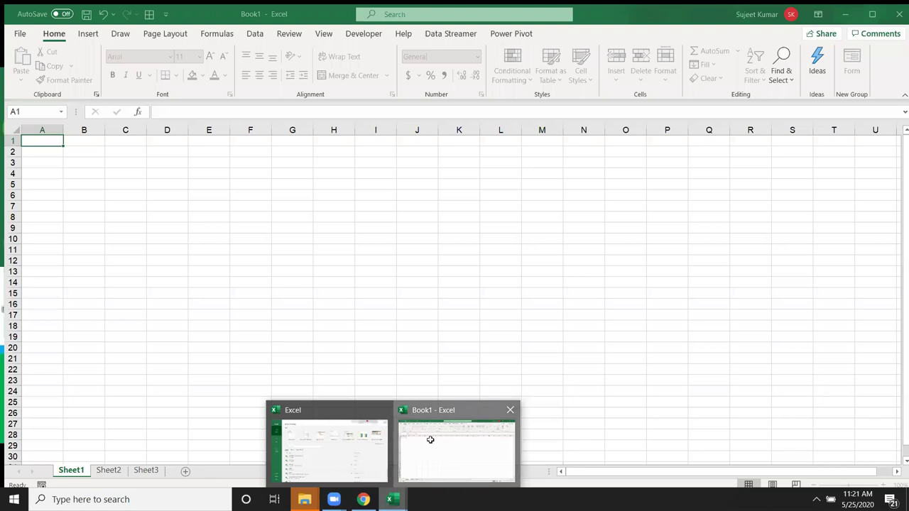
click(431, 442)
Enter 10th into cell B3 of Sheet1, correcting a mistyped character
click(108, 166)
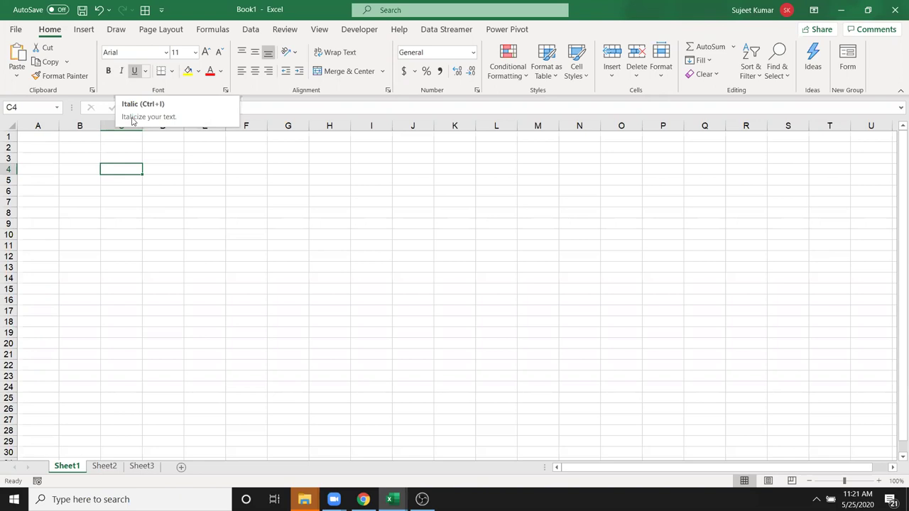
click(96, 162)
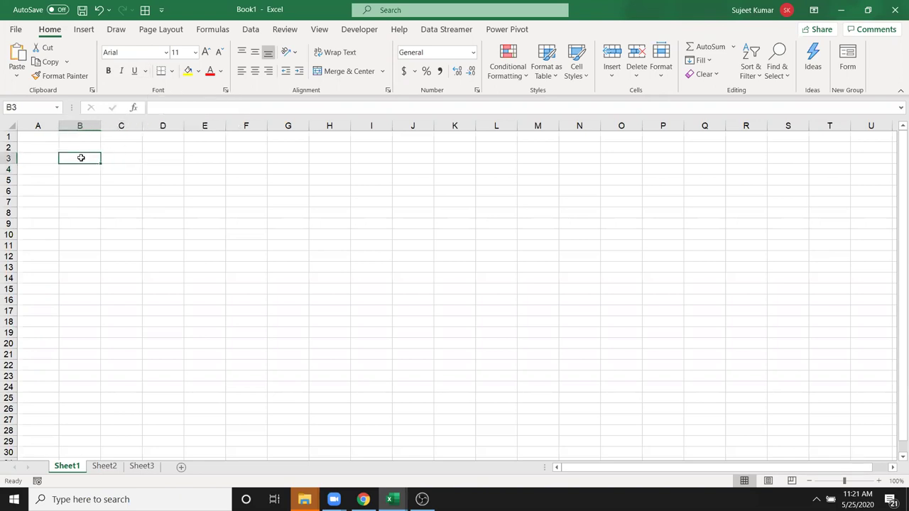
click(110, 181)
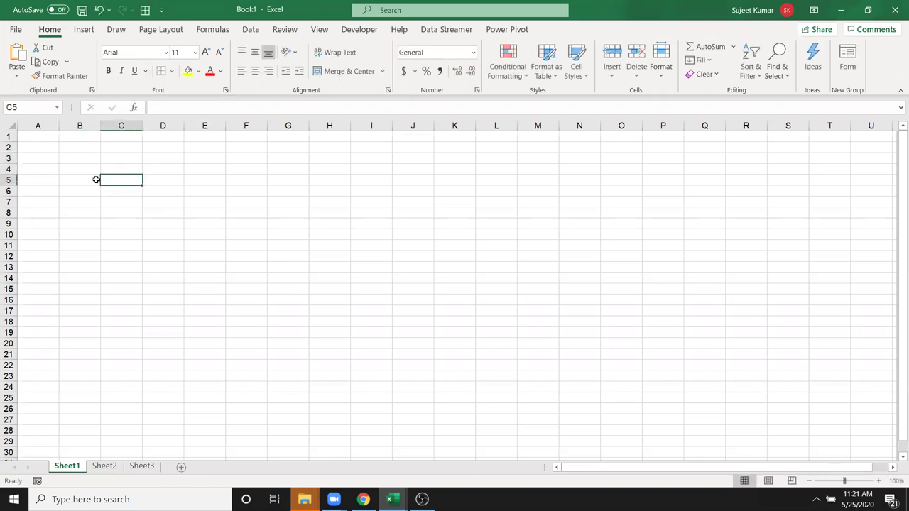
click(75, 161)
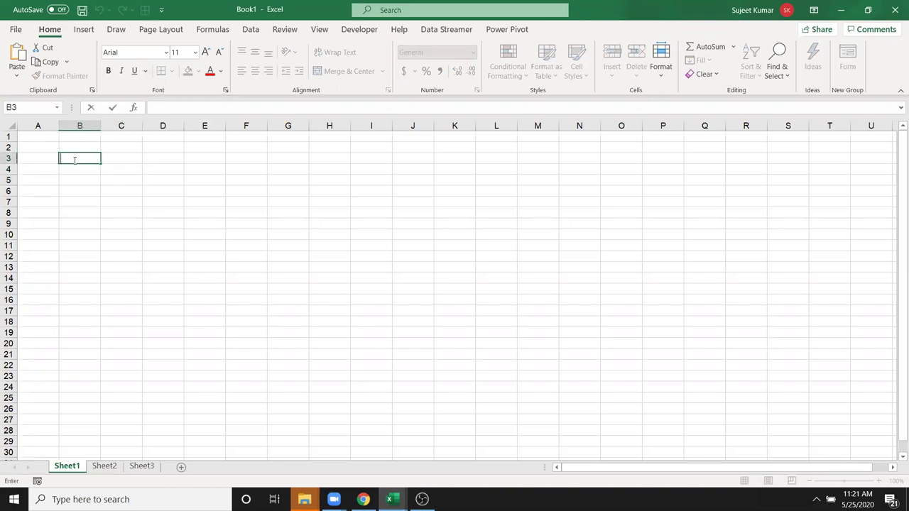
text(10)
key(BackSpace)
text(10)
key(Return)
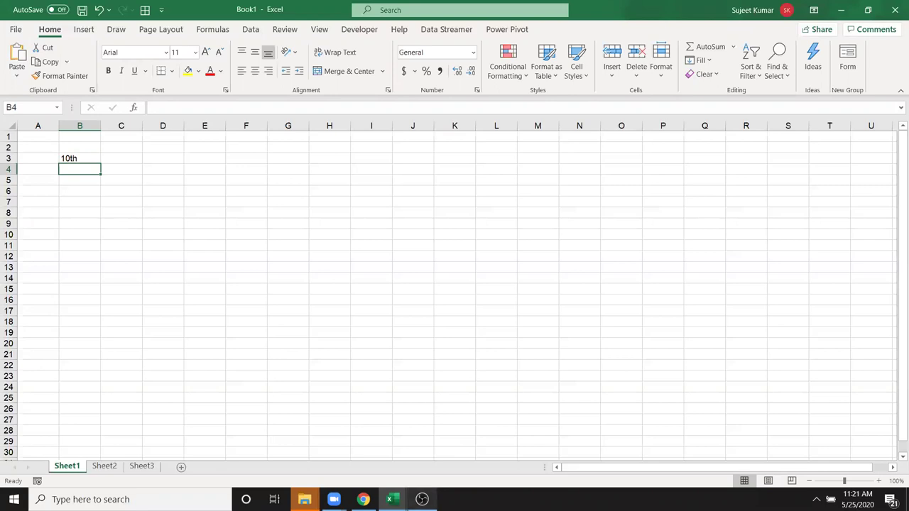
click(421, 499)
click(422, 499)
Format the 'th' of 10th in B3 as superscript through Format Cells
click(86, 159)
double_click(86, 159)
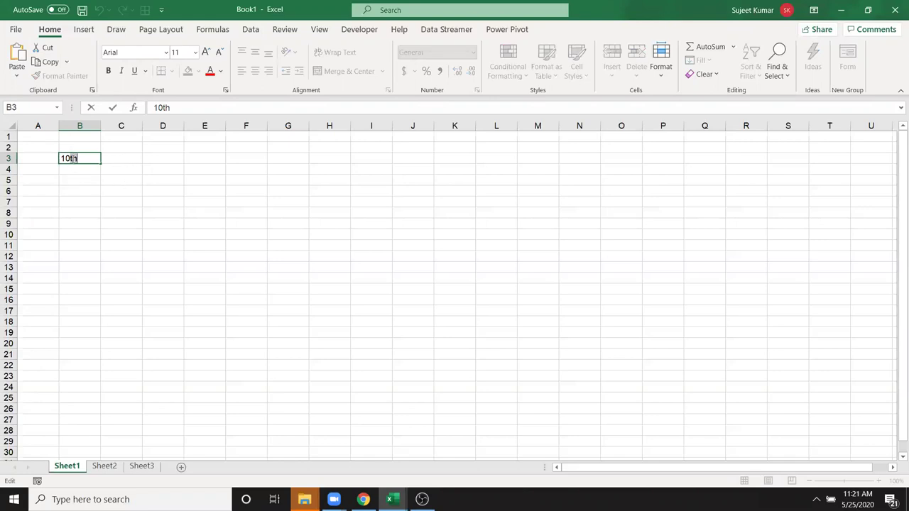
drag(75, 159, 80, 164)
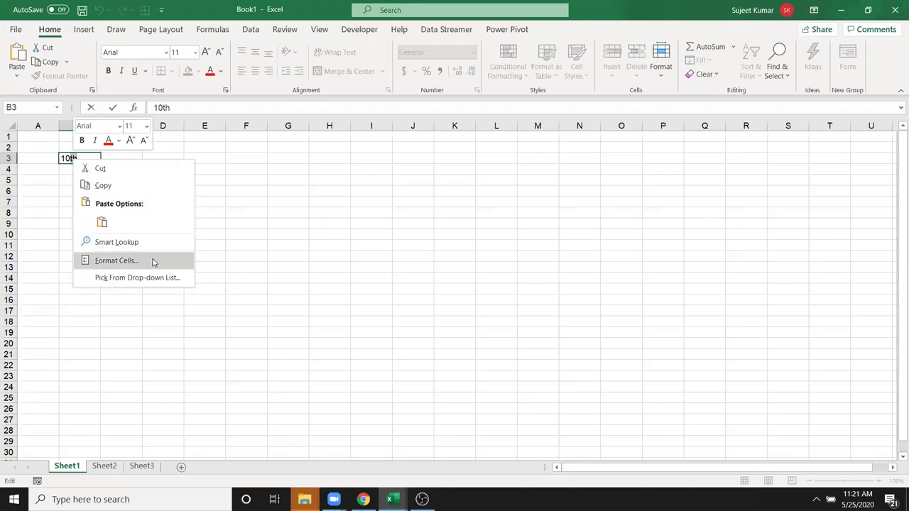
click(117, 261)
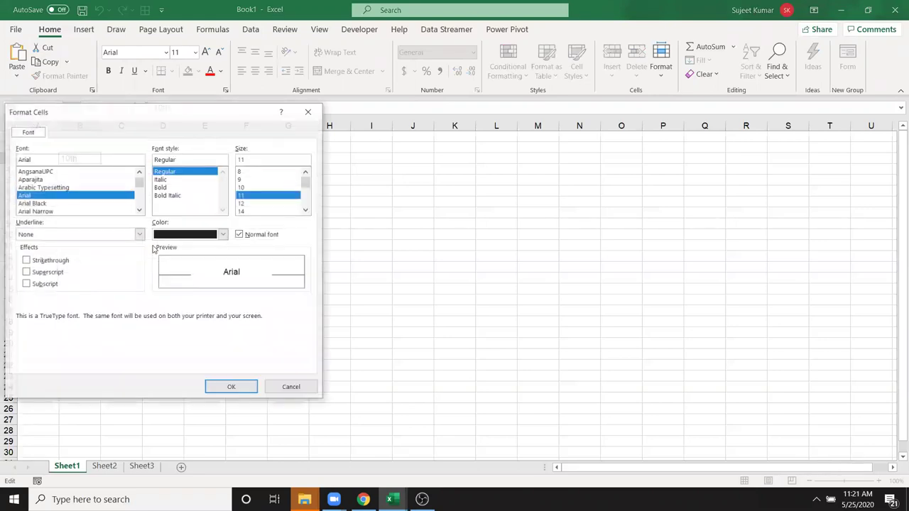
click(44, 279)
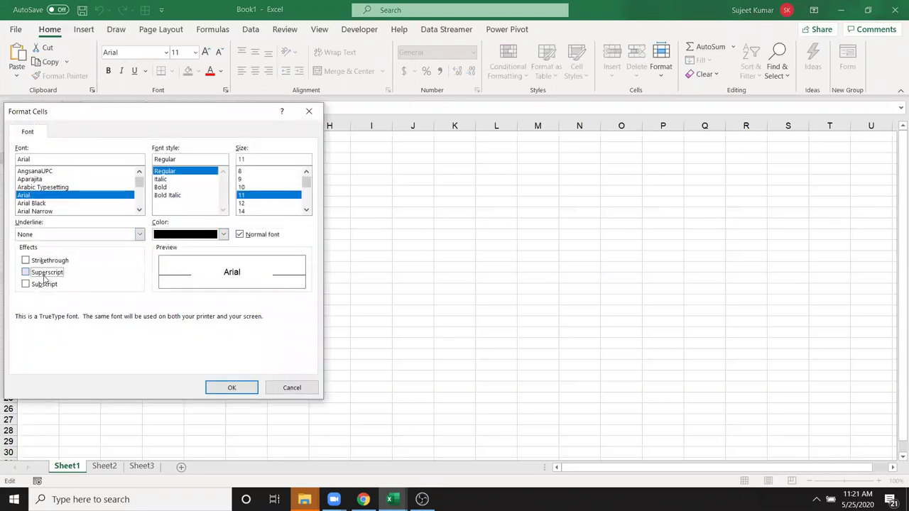
click(231, 388)
click(151, 270)
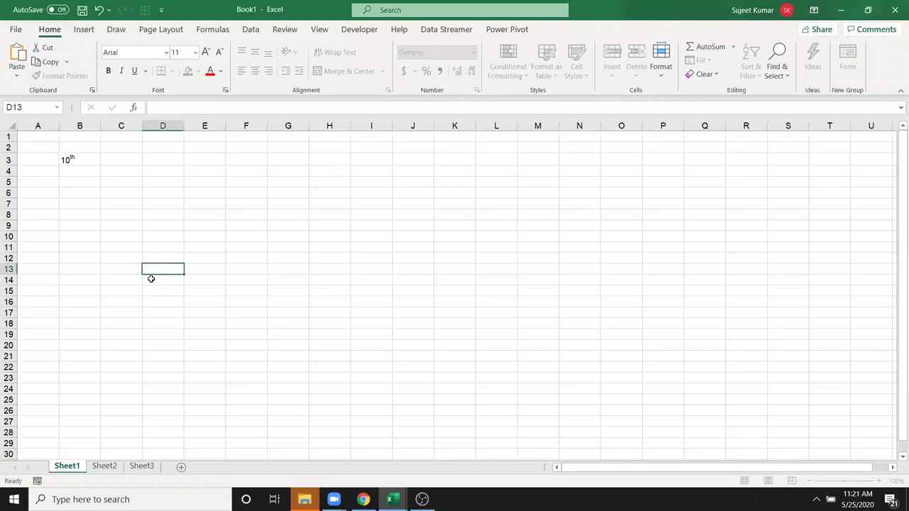
Enter 10o into cell C3
click(115, 161)
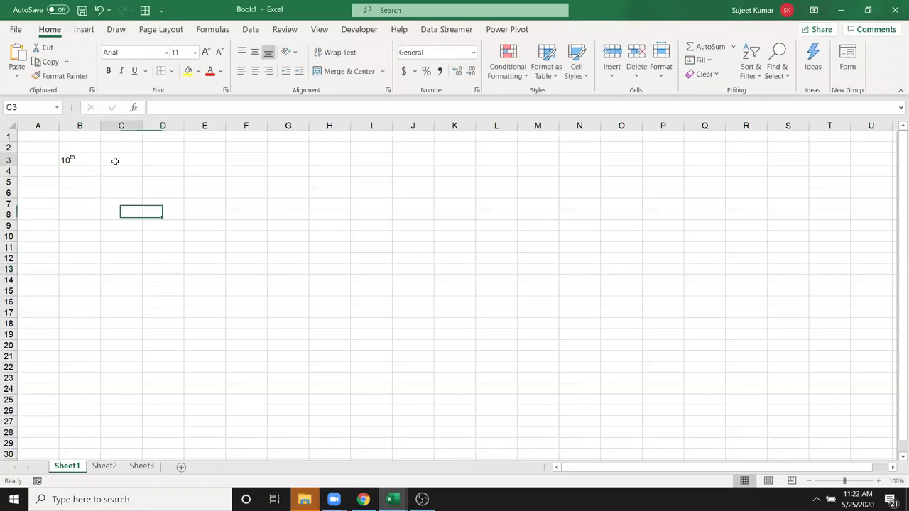
ctrl+scroll(115, 183, up, 5)
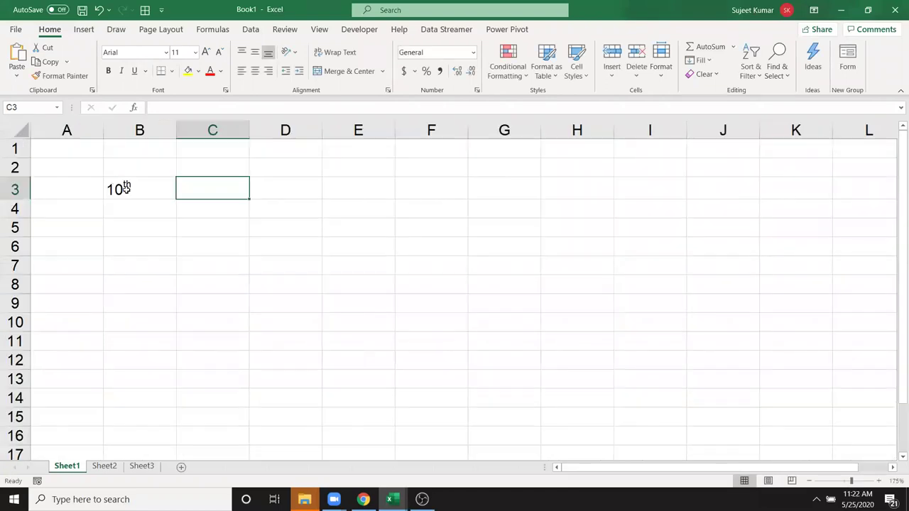
ctrl+scroll(127, 187, up, 3)
text(10o)
key(Return)
Make the o in C3 superscript so the cell reads 10° like a degree sign
key(Up)
key(F2)
key(Left)
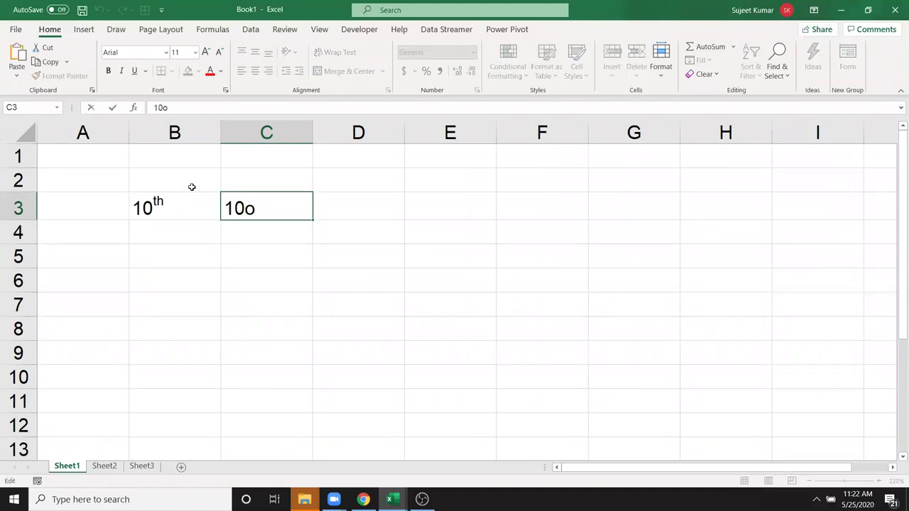
key(shift+Right)
right_click(252, 209)
click(292, 308)
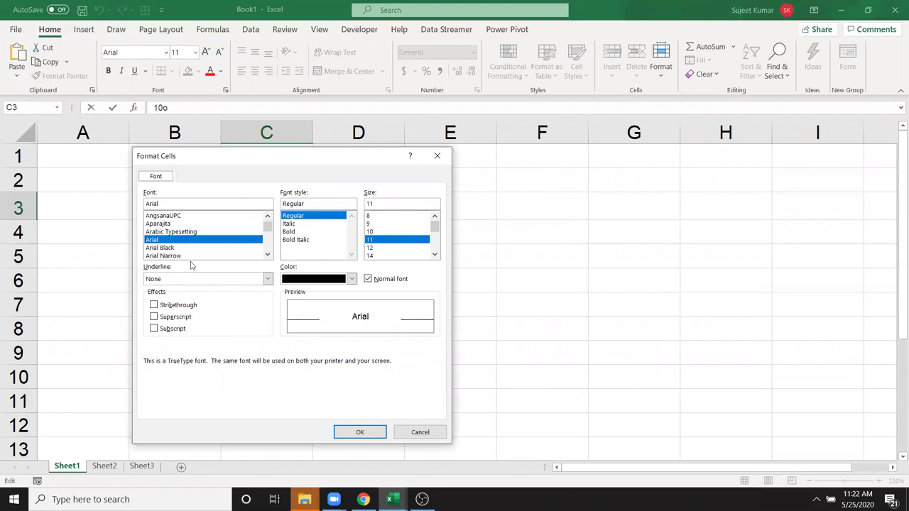
click(189, 317)
click(360, 432)
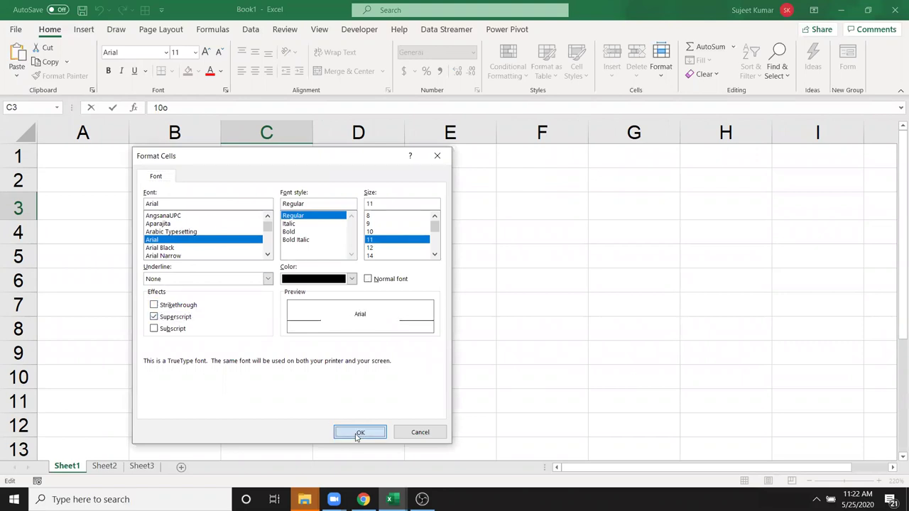
click(235, 284)
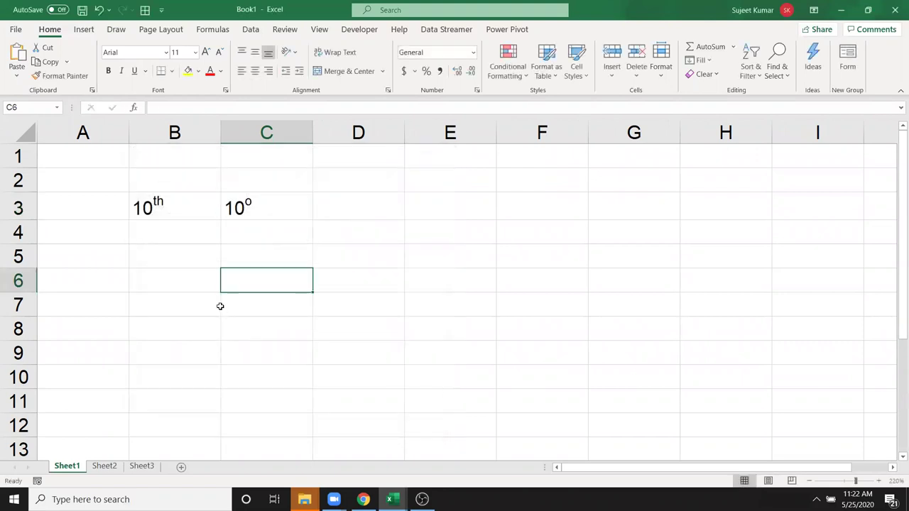
click(367, 153)
Enter 10, 36, 52, 63, 36, 52, 12 and 65 down cells D1 to D8
text(10)
key(Return)
text(36)
key(Return)
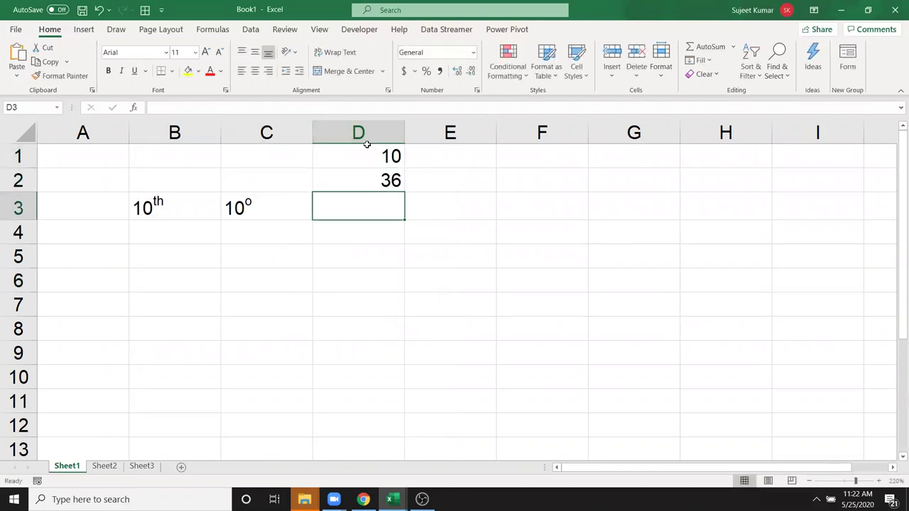
text(52)
key(Return)
text(63)
key(Return)
text(36)
key(Return)
text(52)
key(Return)
text(2)
key(Return)
text(65)
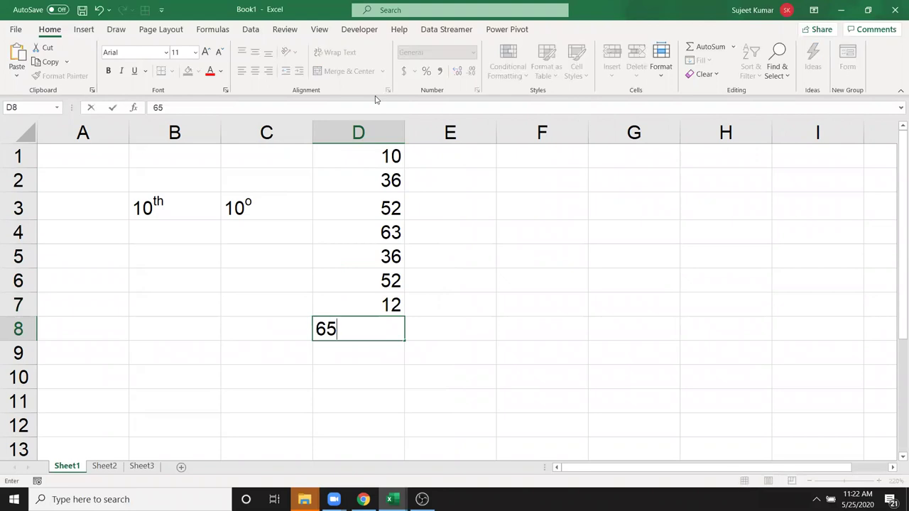
key(Return)
click(396, 156)
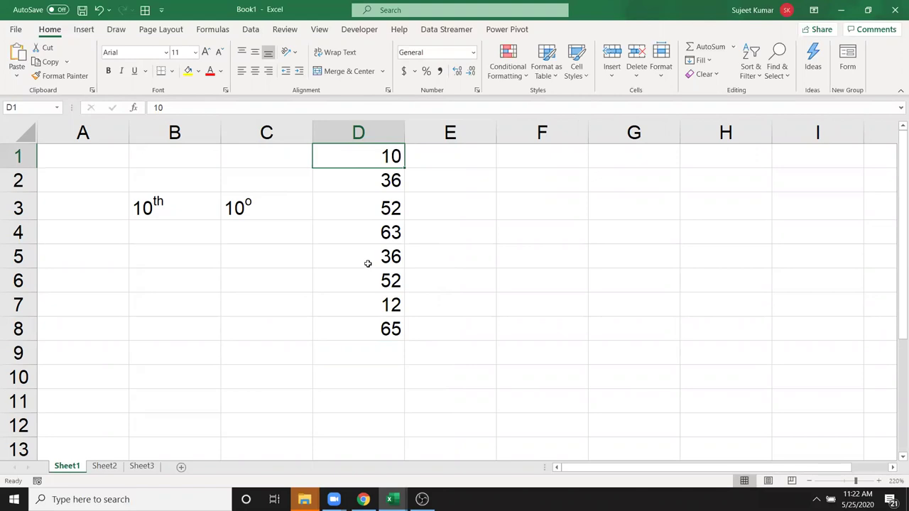
Put an o in E1 and fill it down to E8 beside every number
click(418, 157)
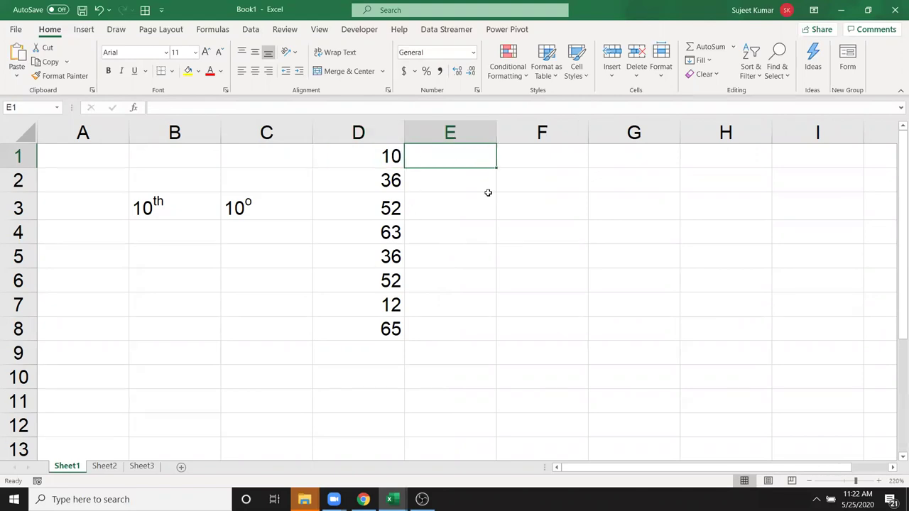
text(o)
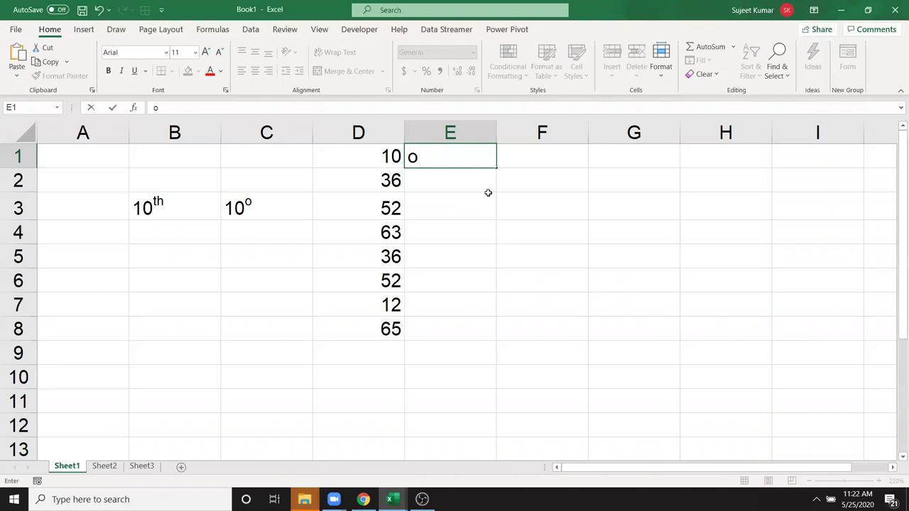
key(Return)
key(Up)
key(shift+Down)
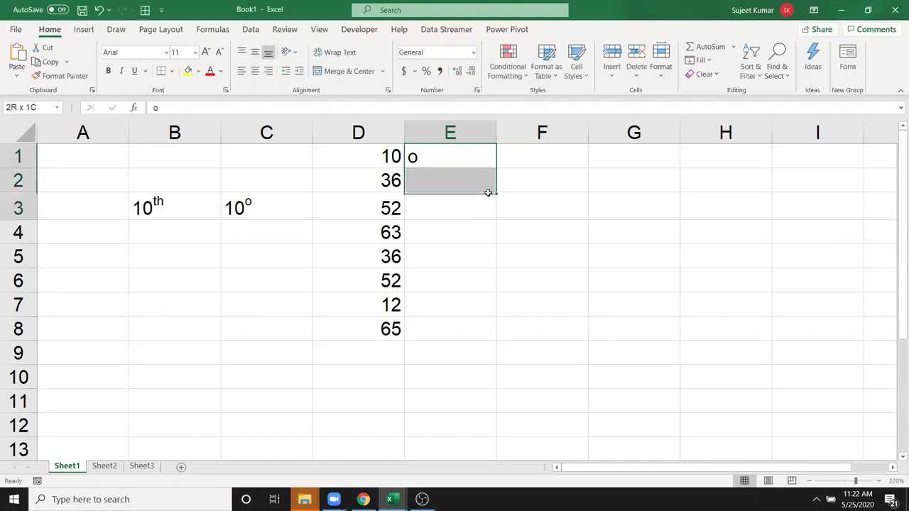
double_click(488, 192)
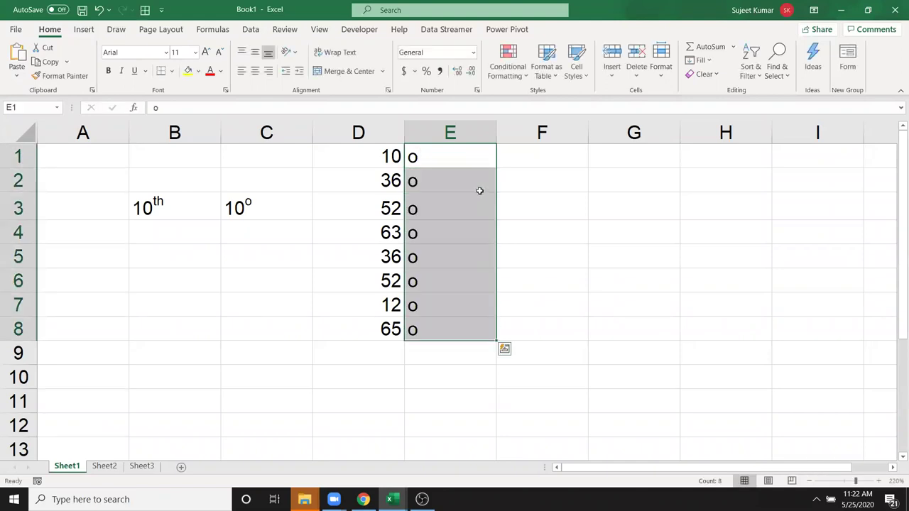
Set the o marks in E1:E8 to superscript so they read as degree signs
click(225, 90)
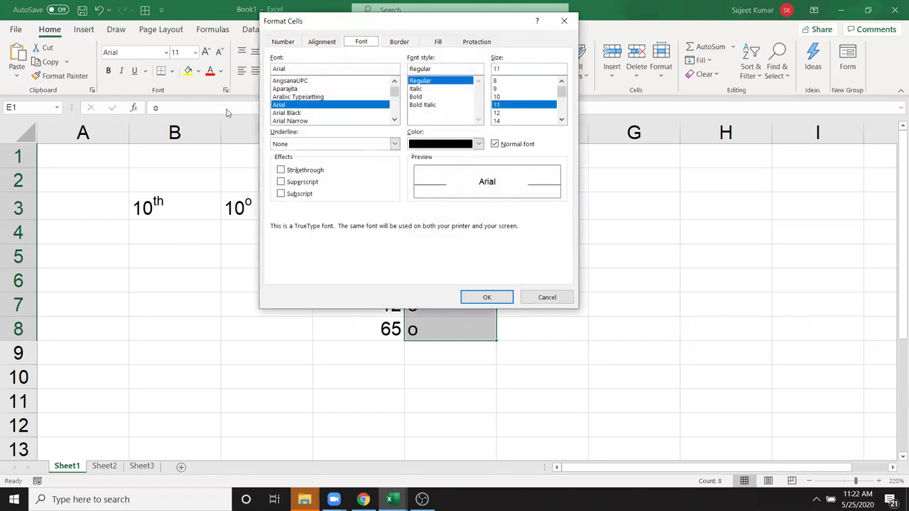
click(294, 183)
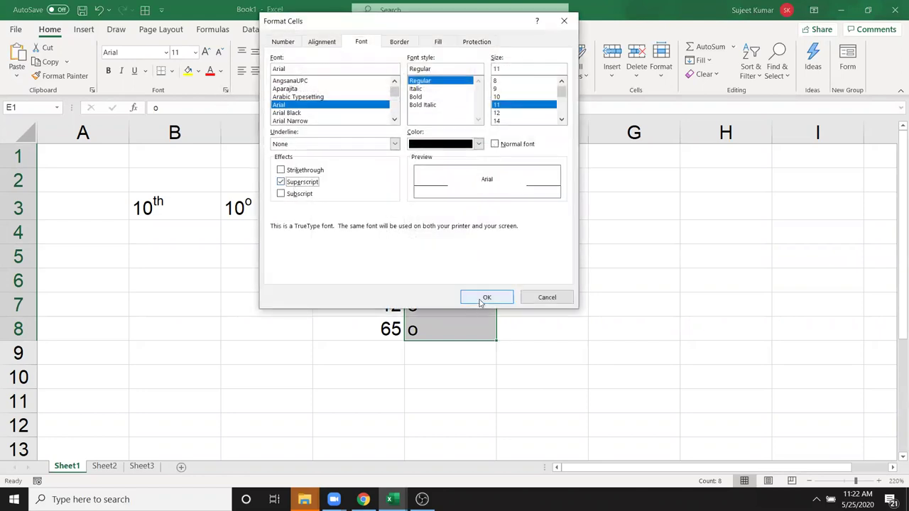
click(480, 299)
click(340, 399)
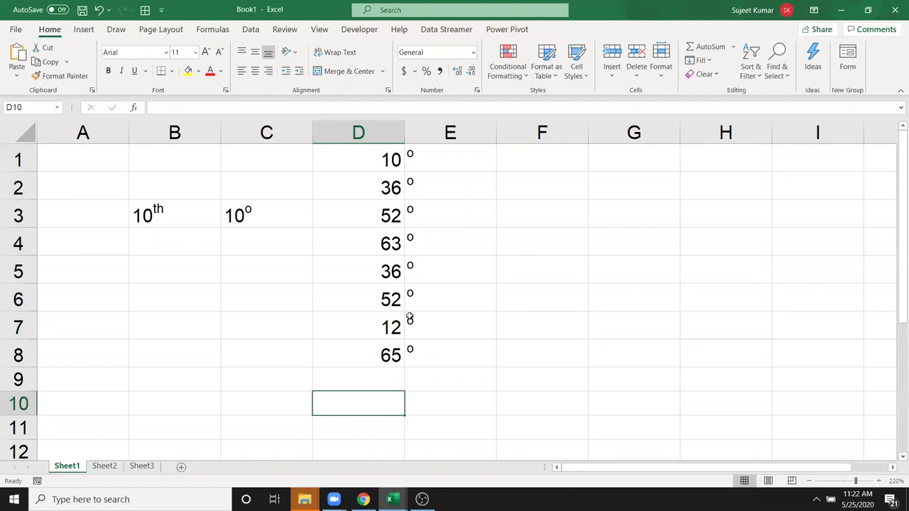
Align the o marks in E1:E8 to the top and left of their cells
click(378, 168)
drag(437, 162, 454, 352)
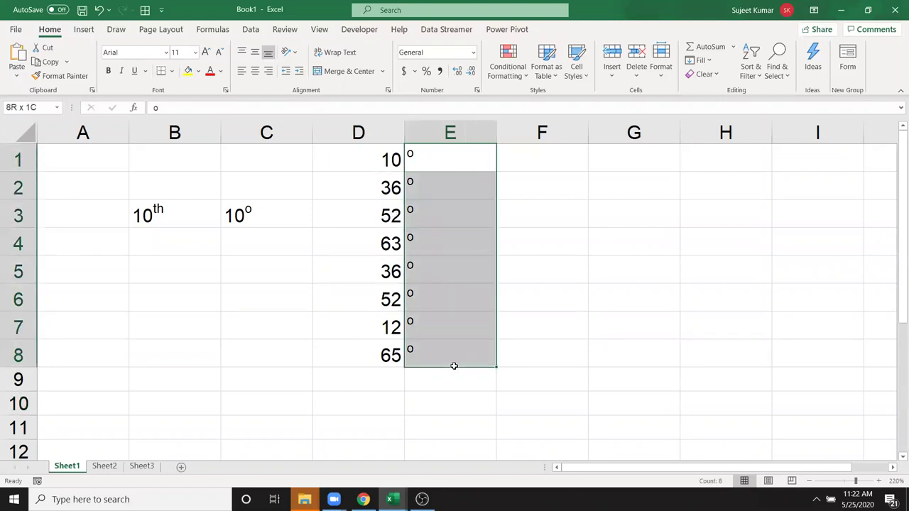
click(241, 54)
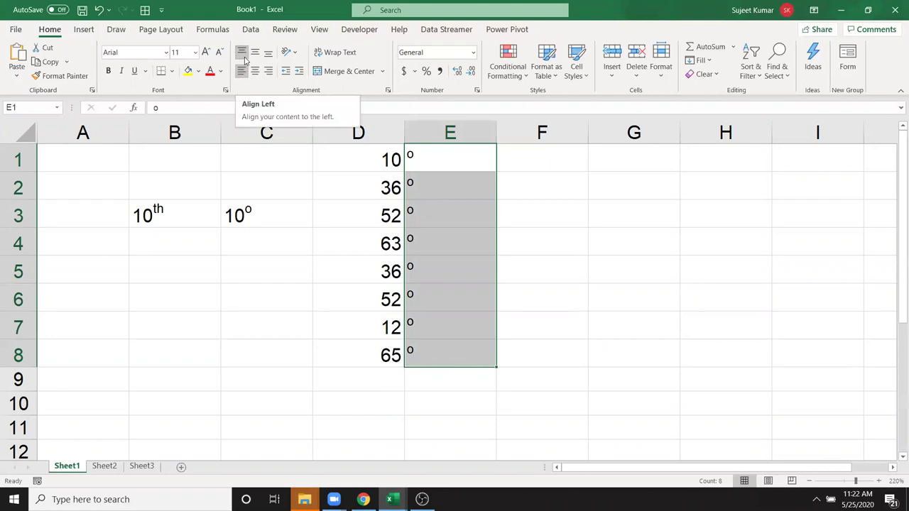
click(244, 73)
Right-align the numbers in D1:D8, then select the whole D1:E8 range
click(291, 232)
drag(361, 152, 381, 352)
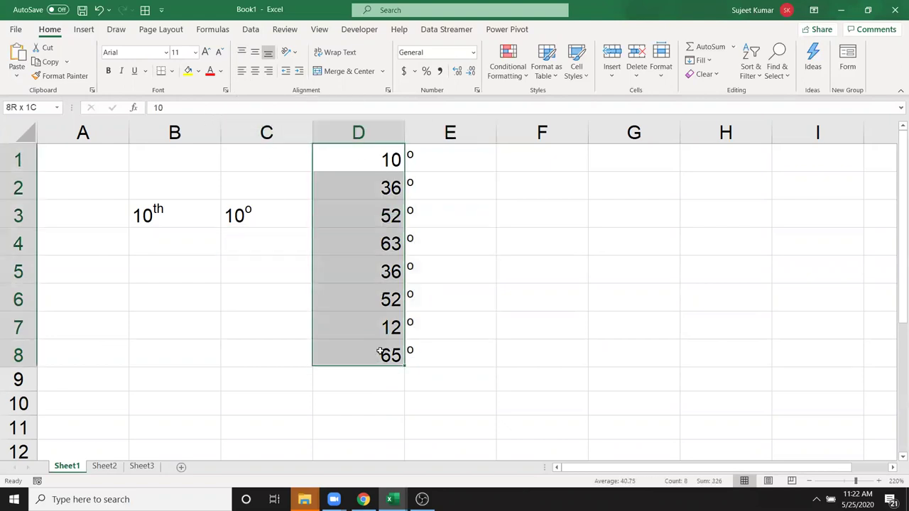
click(268, 71)
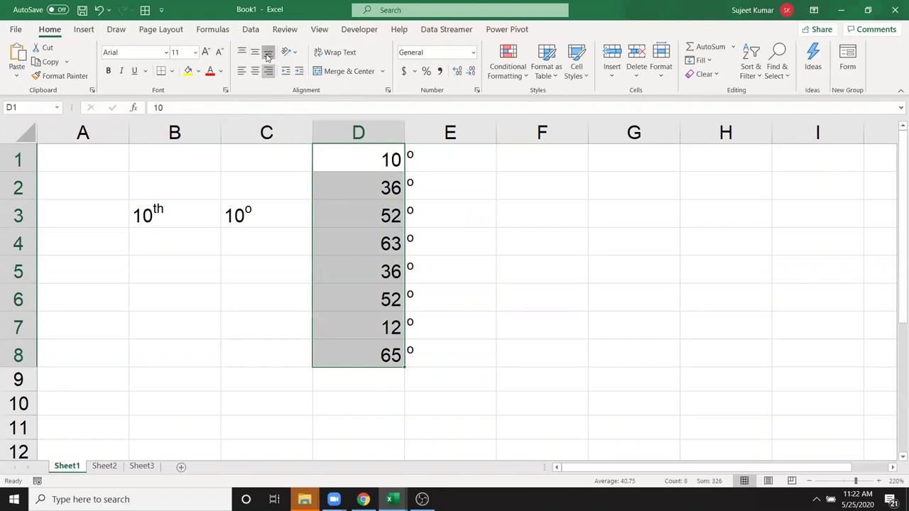
click(511, 270)
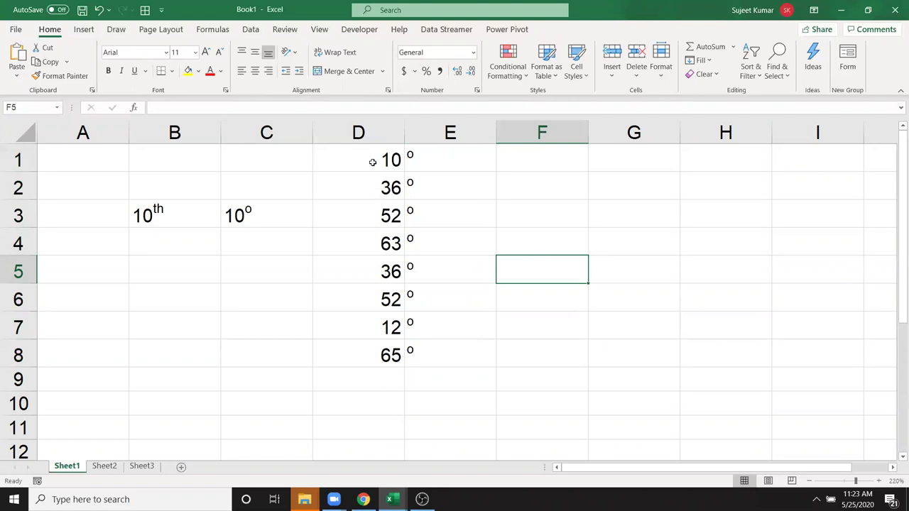
drag(372, 161, 429, 342)
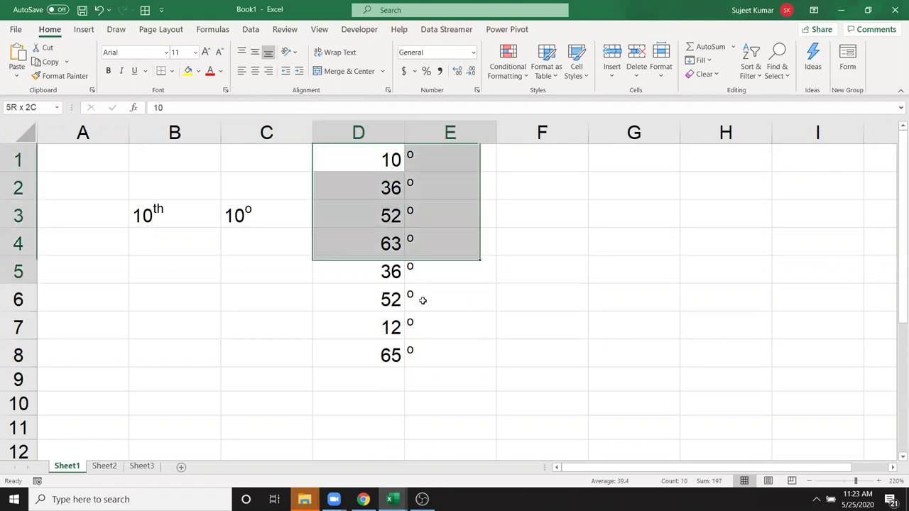
Give D1:E8 top, bottom, left, right and inside horizontal borders, with no vertical divider
right_click(429, 342)
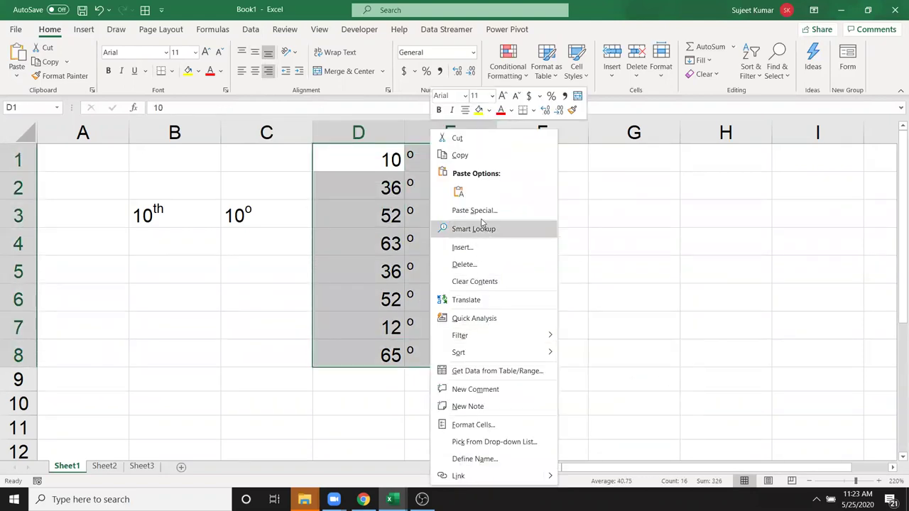
click(475, 425)
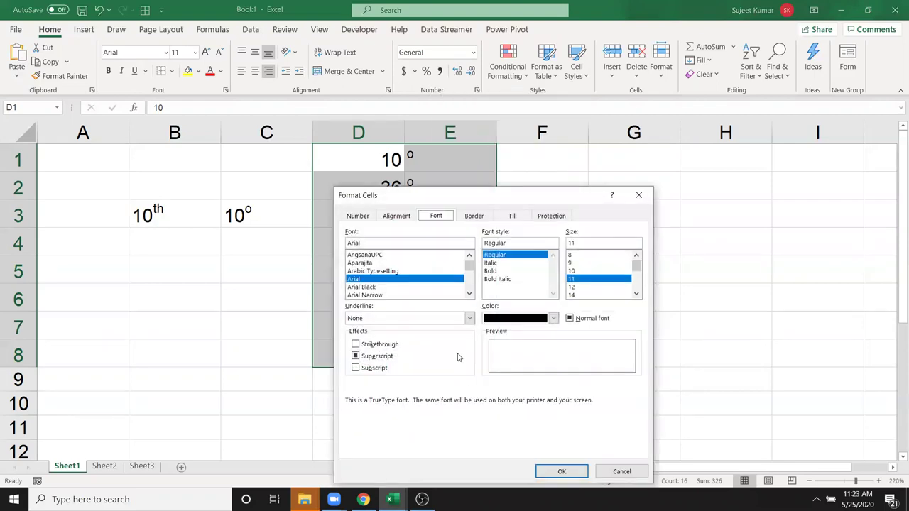
click(475, 217)
click(509, 297)
click(562, 320)
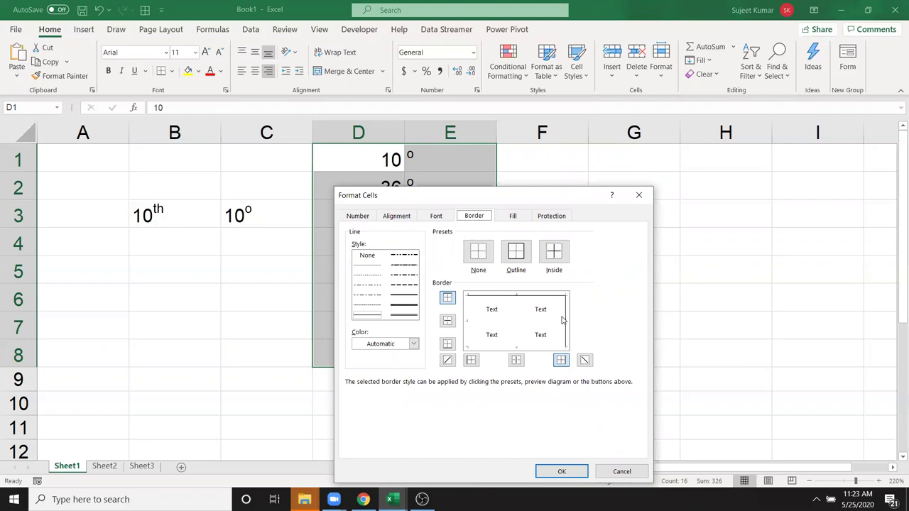
click(470, 326)
click(496, 347)
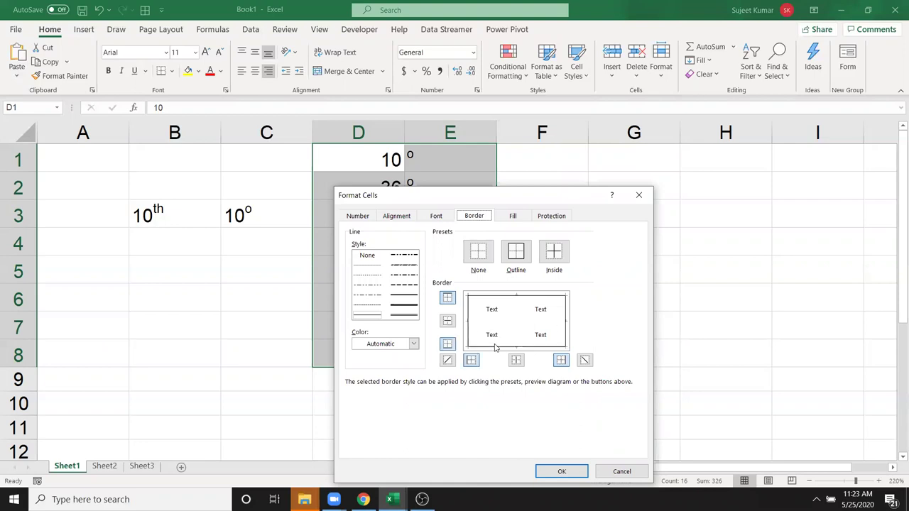
click(495, 324)
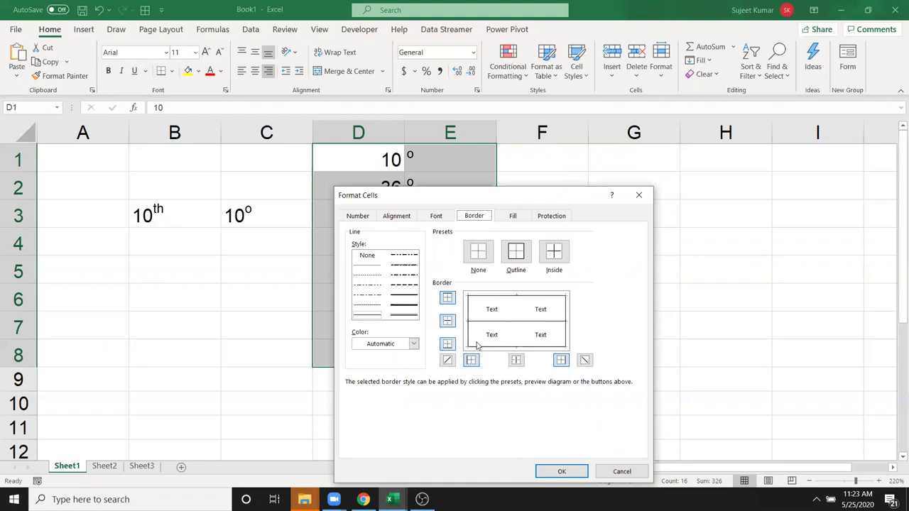
click(519, 308)
click(519, 308)
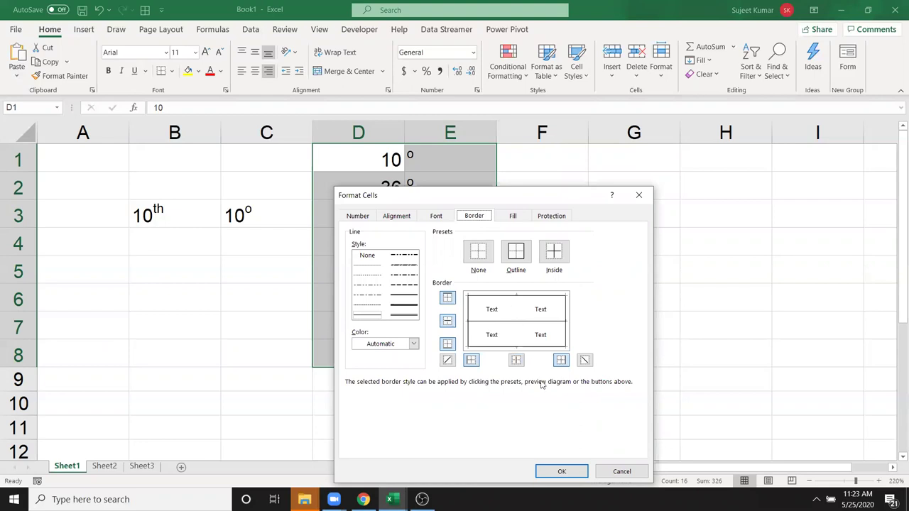
click(561, 472)
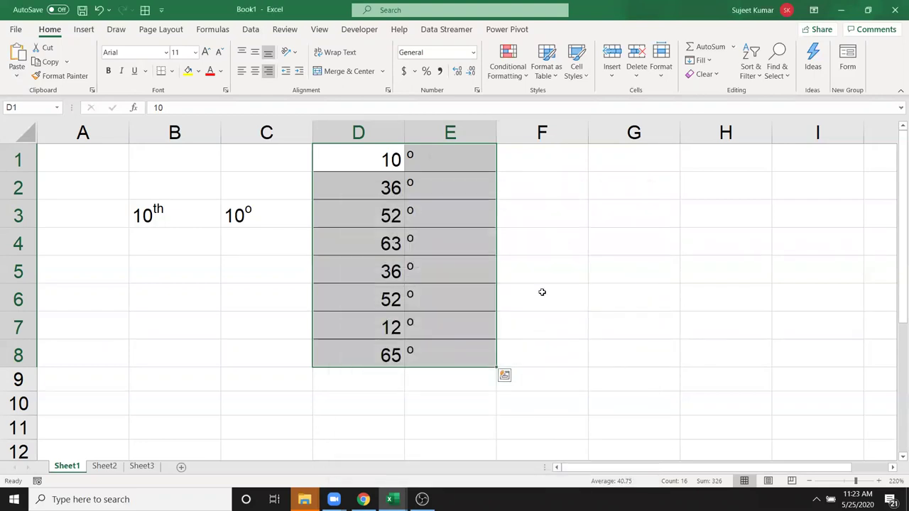
click(541, 293)
Narrow column E to about 1.80 width so the degree signs hug the numbers
drag(496, 136, 421, 145)
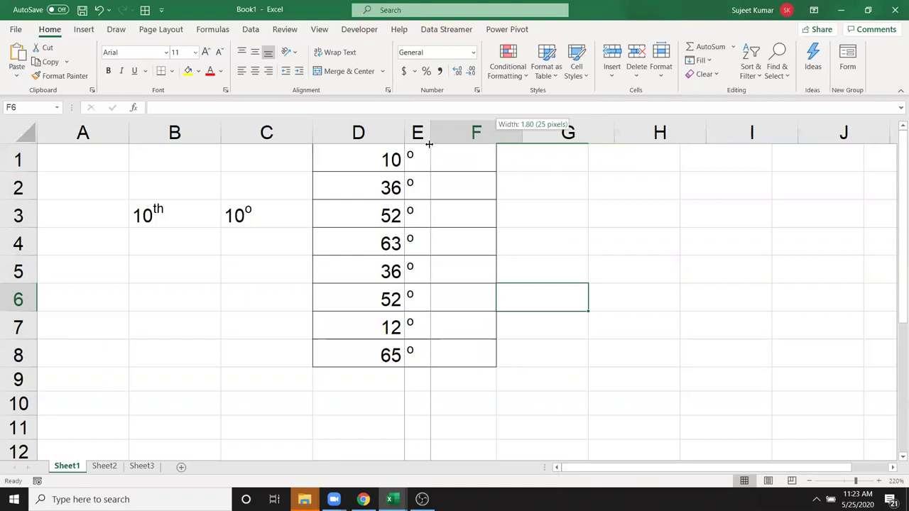
click(497, 213)
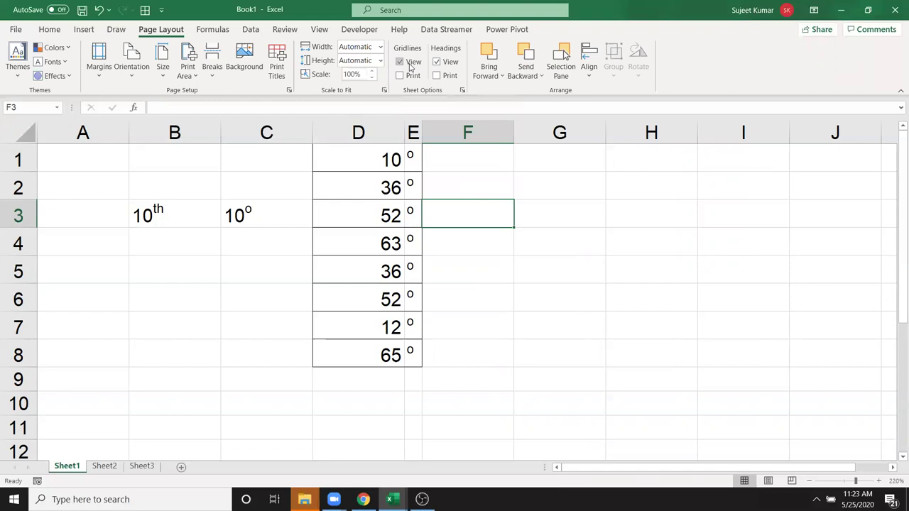
Hide and then show the gridlines, and undo the borders on D1:E8
click(410, 64)
click(497, 327)
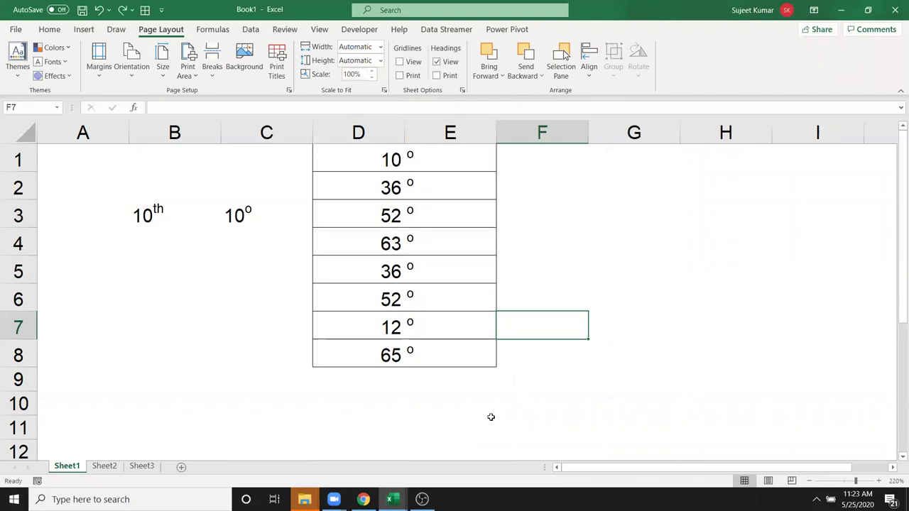
key(ctrl+z)
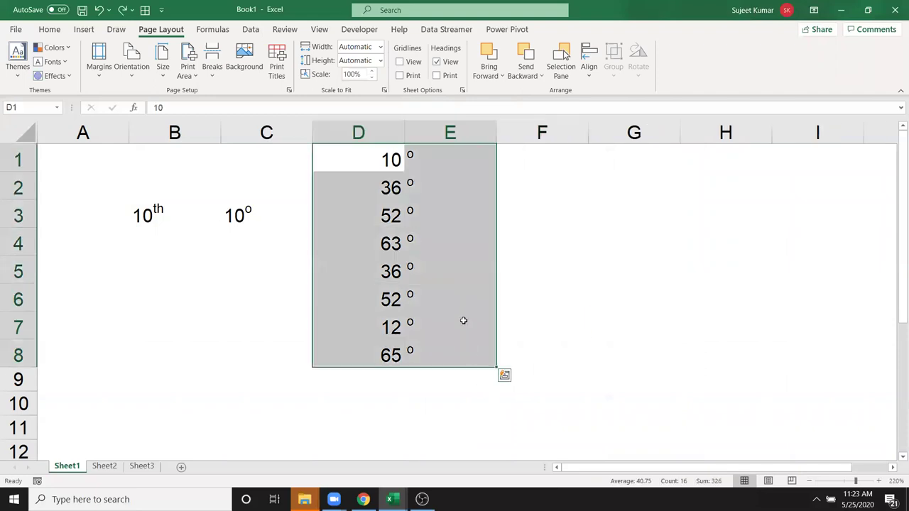
click(400, 62)
Narrow column E beside the numbers and select D1:E8
click(489, 224)
drag(495, 133, 418, 135)
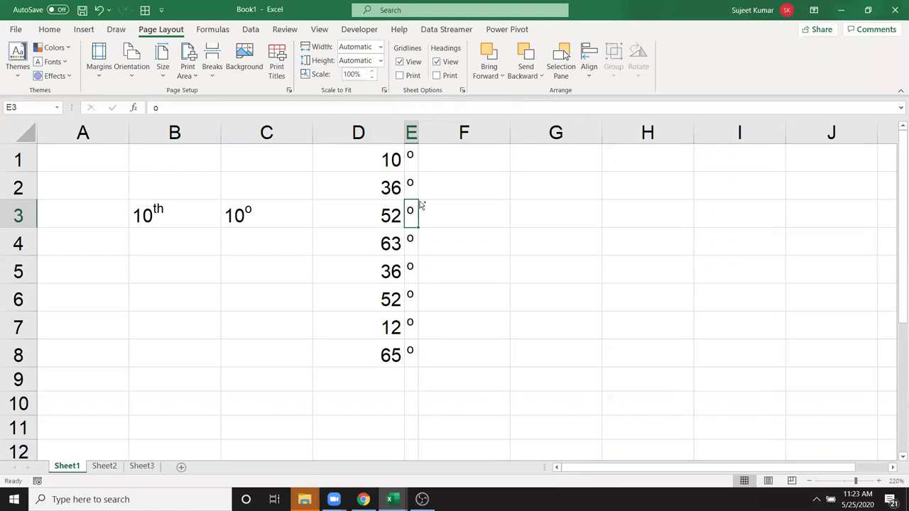
drag(387, 159, 404, 351)
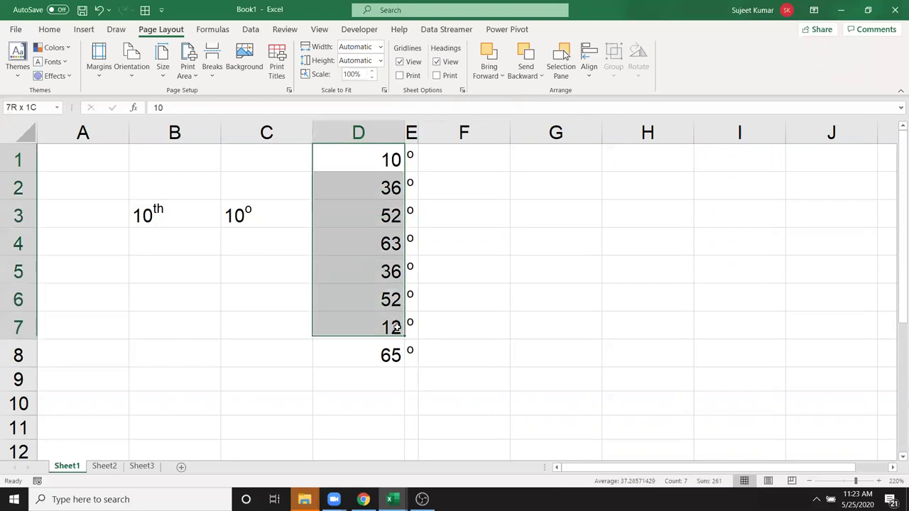
Give D1:E8 an outline border with horizontal lines between rows and no diagonals
right_click(404, 351)
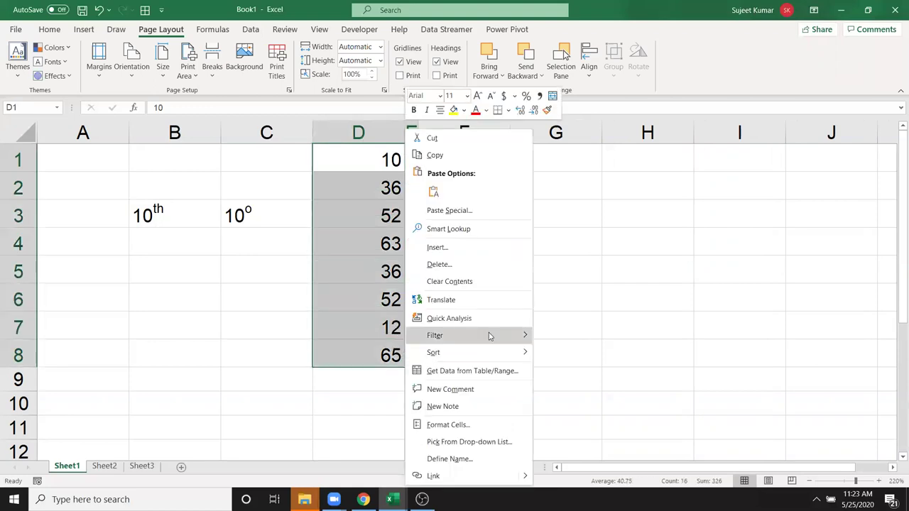
click(476, 428)
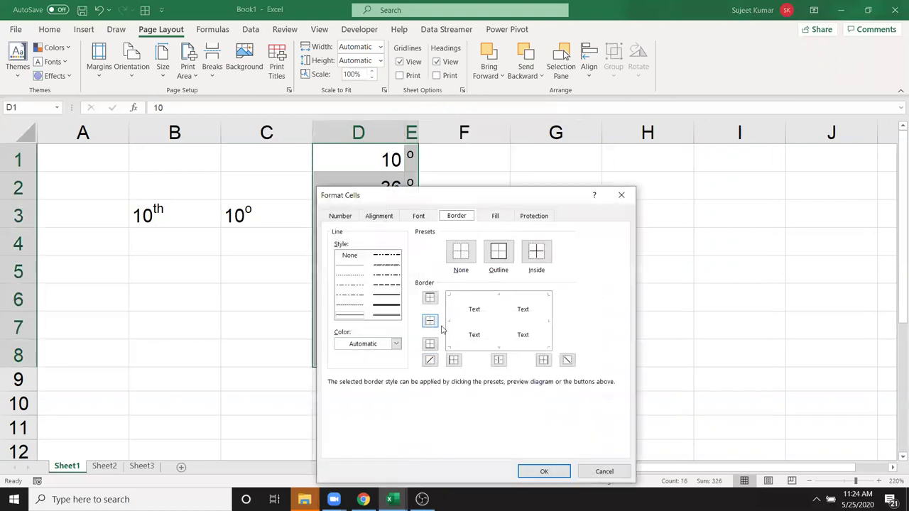
click(490, 300)
click(458, 323)
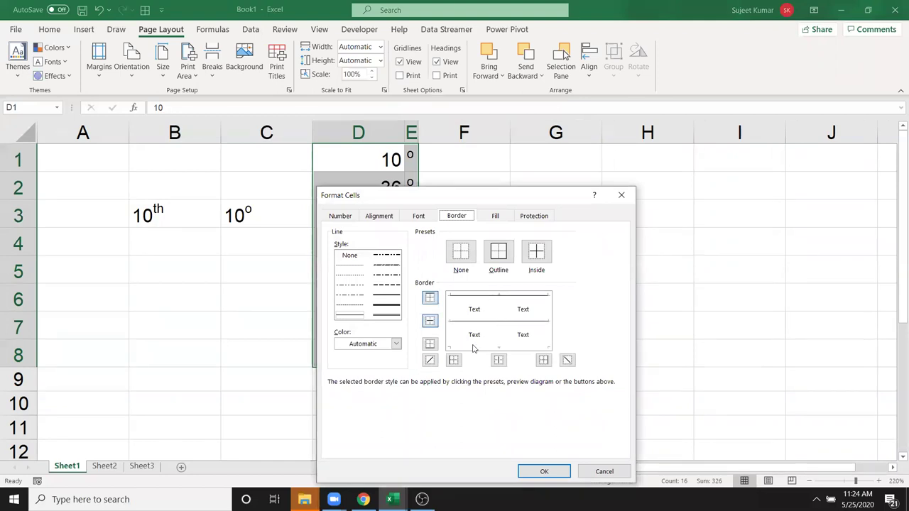
click(474, 334)
click(473, 336)
click(475, 344)
click(477, 347)
click(475, 341)
click(475, 339)
click(474, 337)
click(453, 313)
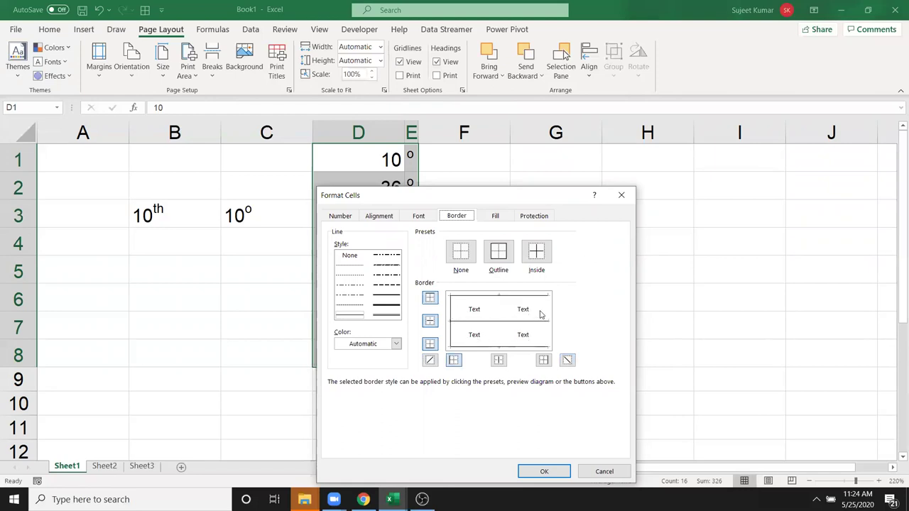
click(546, 311)
click(543, 472)
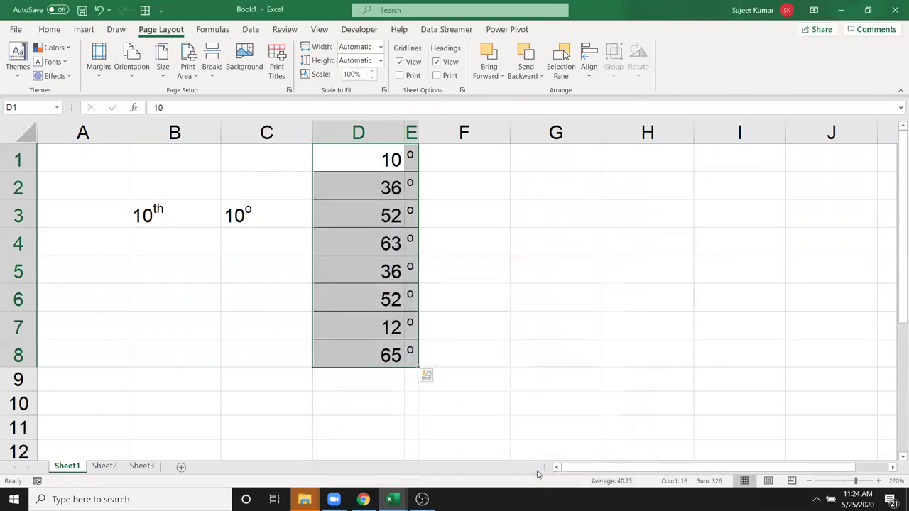
click(497, 325)
Fill D1:E8 with a white background colour
drag(369, 159, 408, 352)
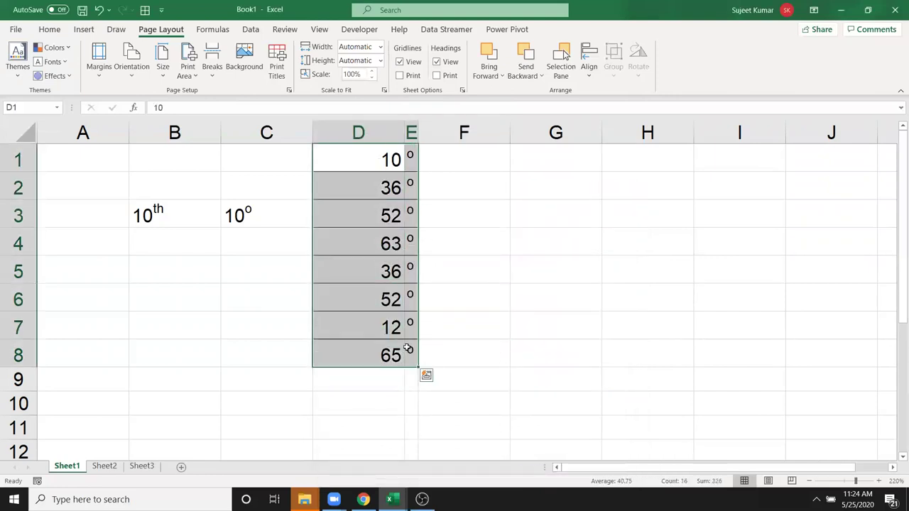
right_click(409, 352)
click(450, 425)
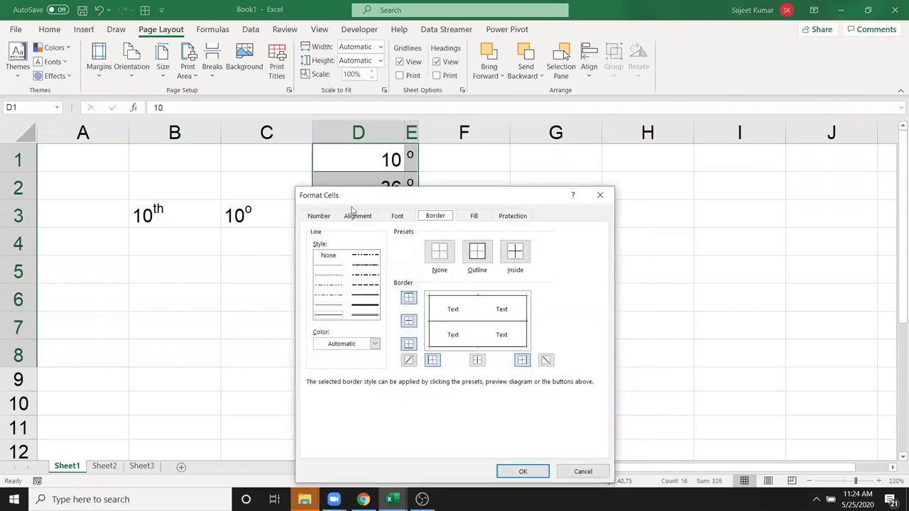
drag(363, 203, 606, 145)
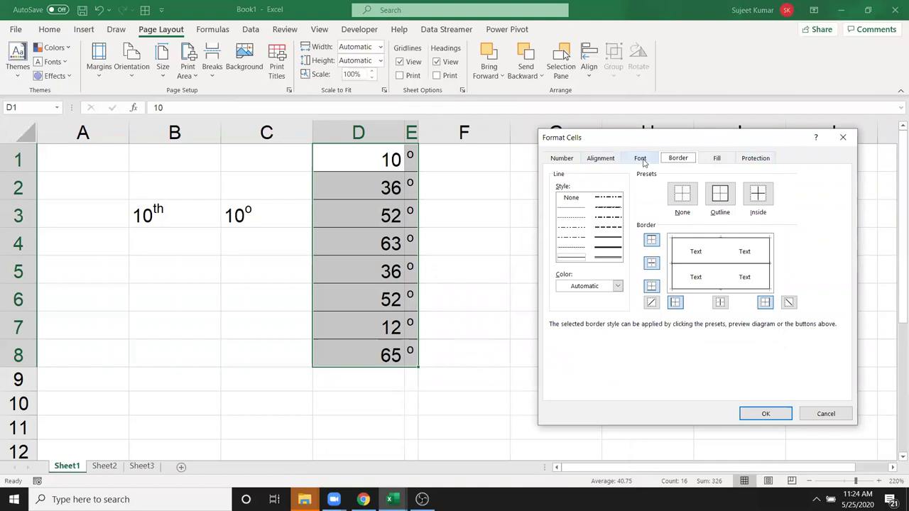
click(711, 159)
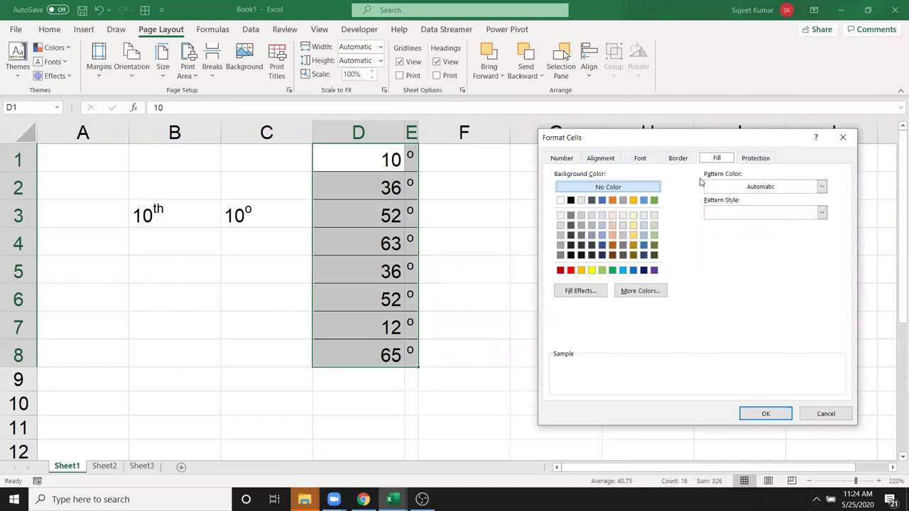
click(560, 200)
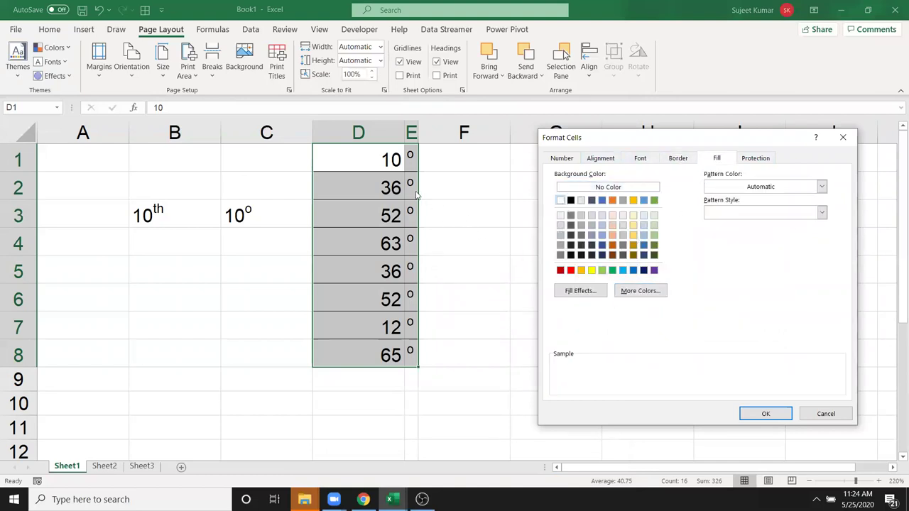
click(760, 414)
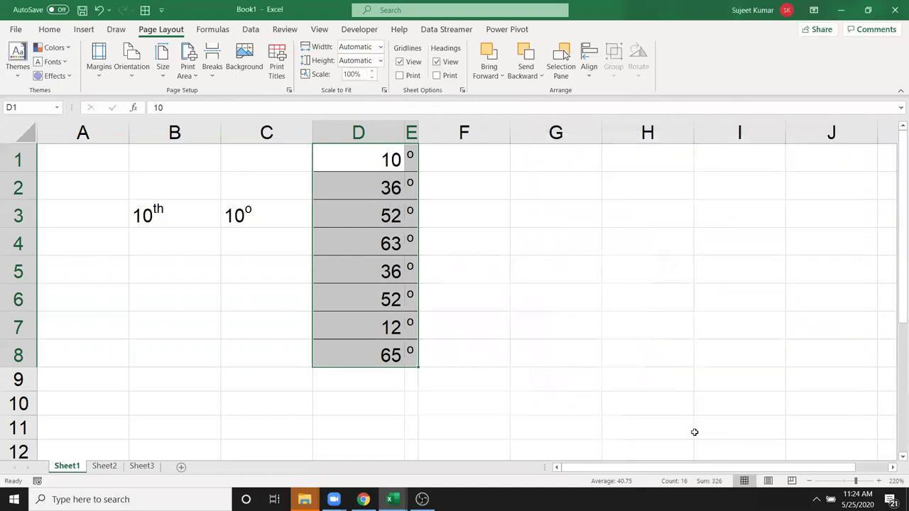
click(608, 350)
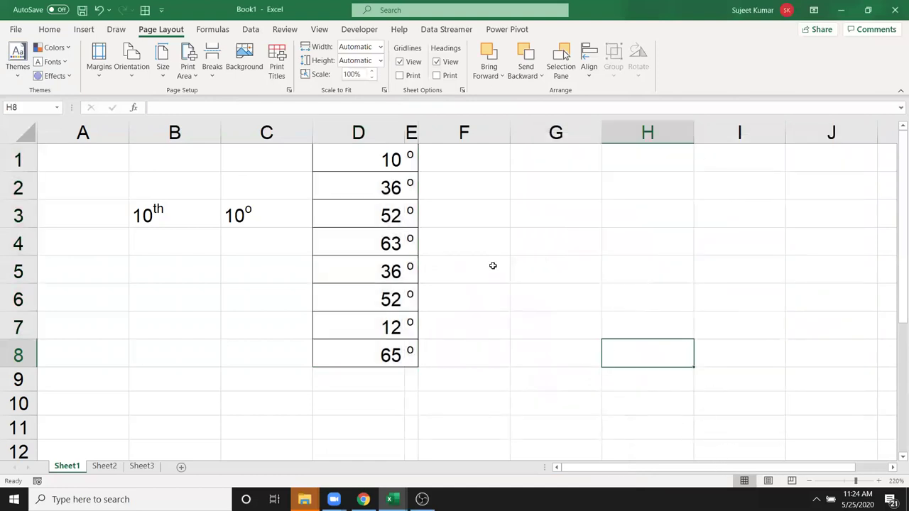
Narrow column D, then try merging D1 with E1 and undo the merge
drag(403, 137, 352, 144)
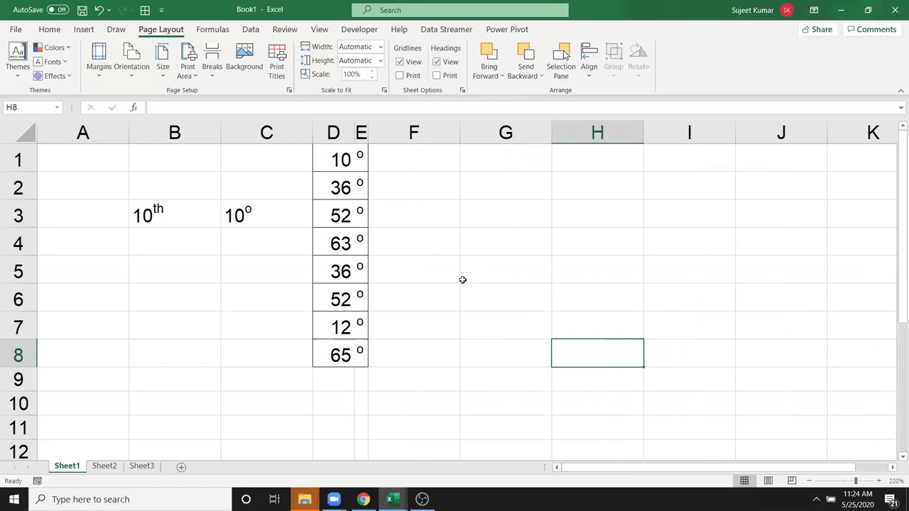
drag(352, 170, 362, 169)
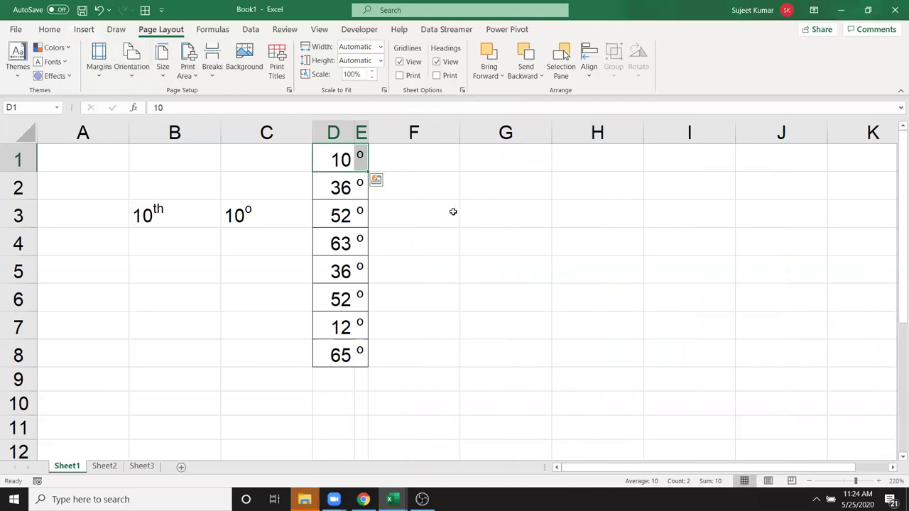
click(50, 29)
click(344, 71)
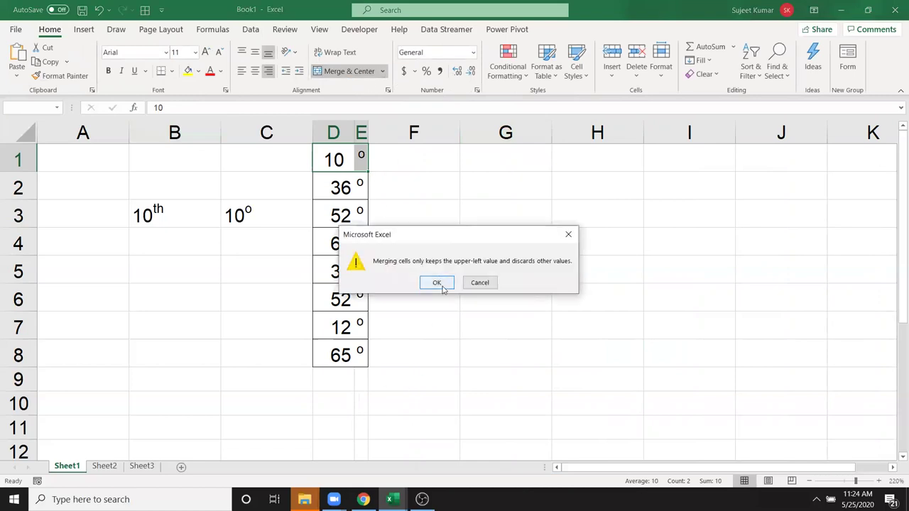
click(442, 287)
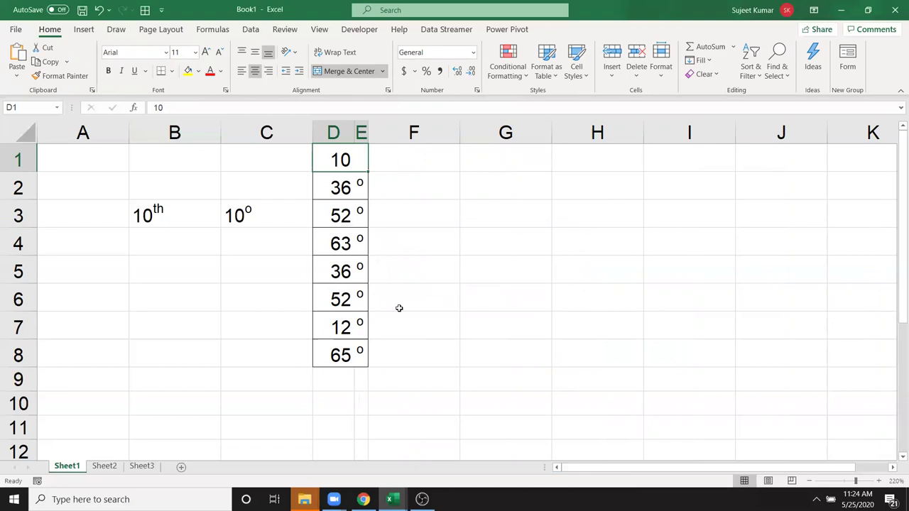
key(ctrl+z)
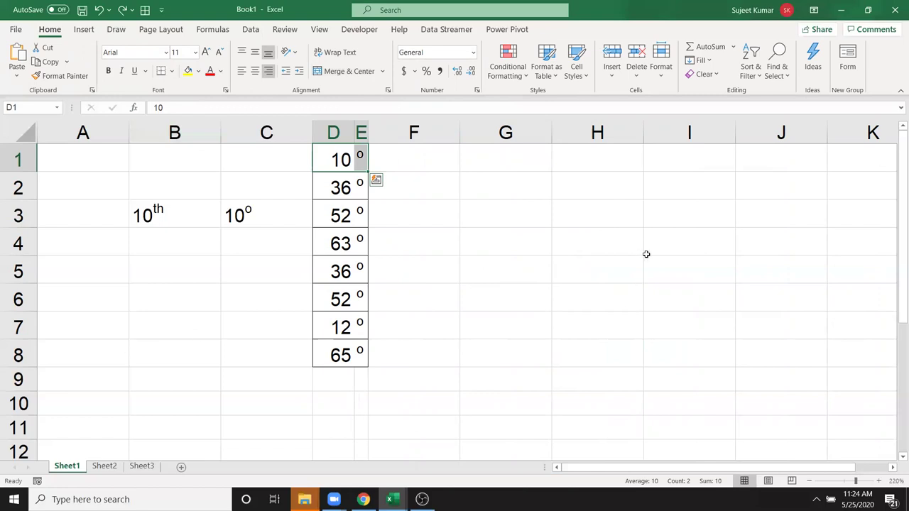
Enter 25 in G4 and 24 in H4
click(540, 244)
drag(540, 245, 565, 242)
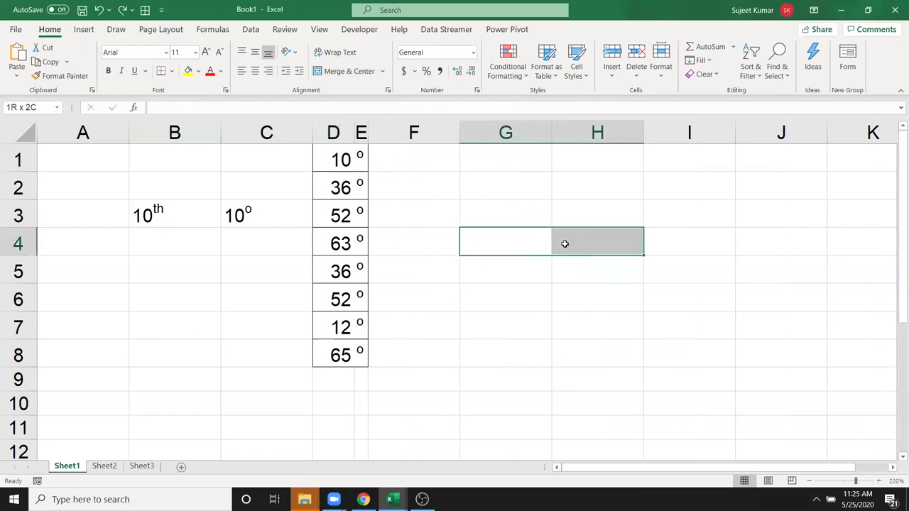
text(25)
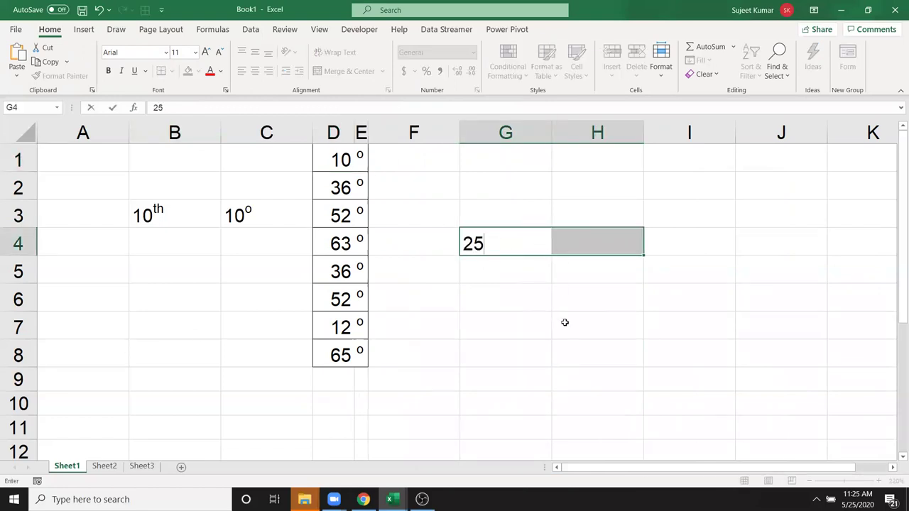
click(565, 321)
click(568, 249)
text(24)
key(Return)
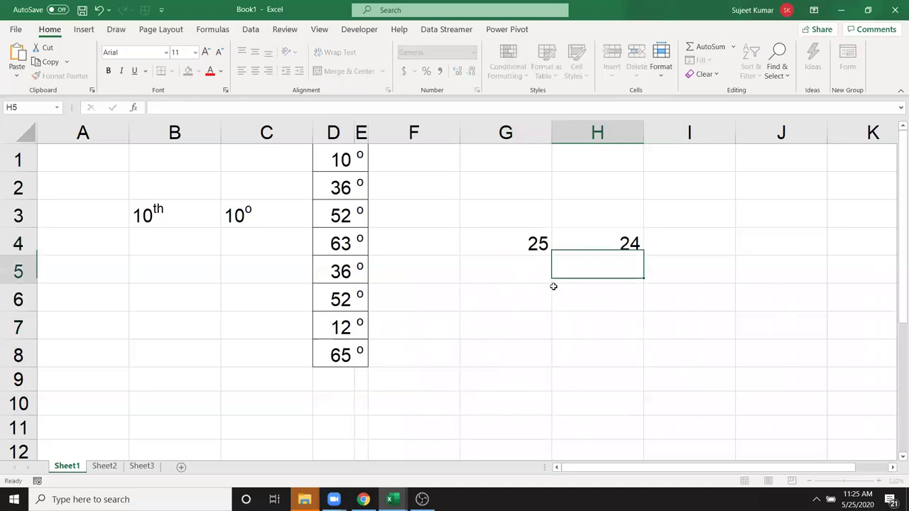
Merge and centre G4:H4 keeping only 25, then select columns G and H
drag(538, 243, 565, 242)
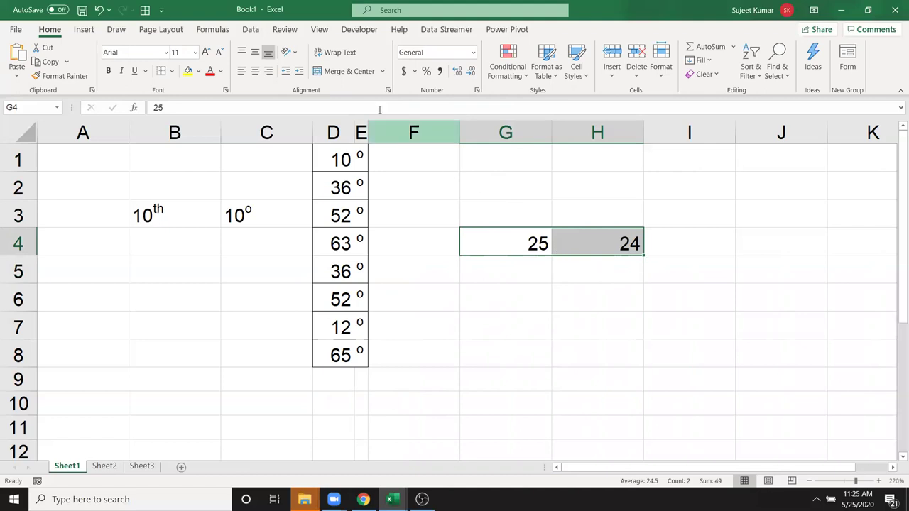
click(348, 72)
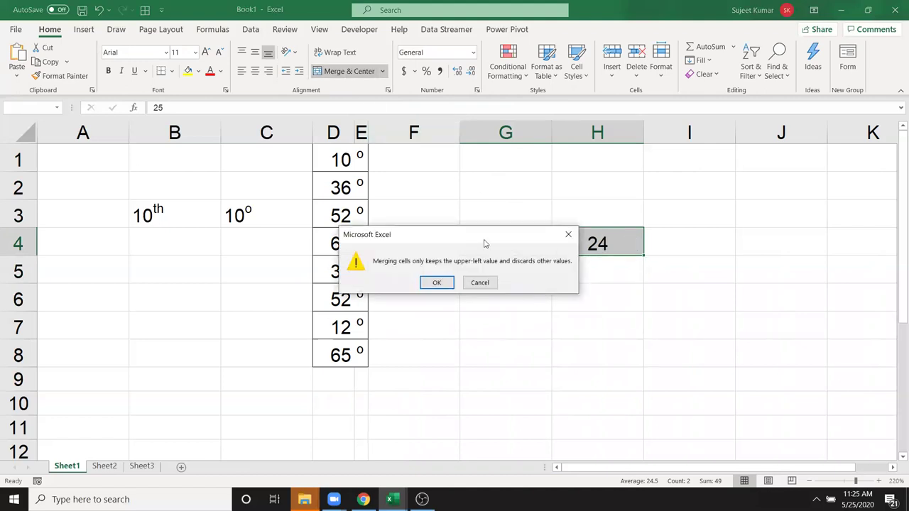
drag(486, 243, 766, 225)
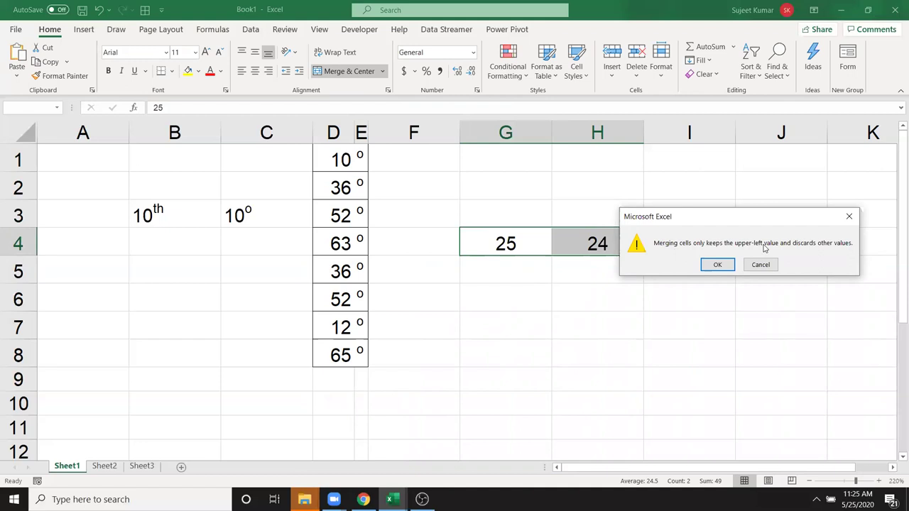
click(717, 264)
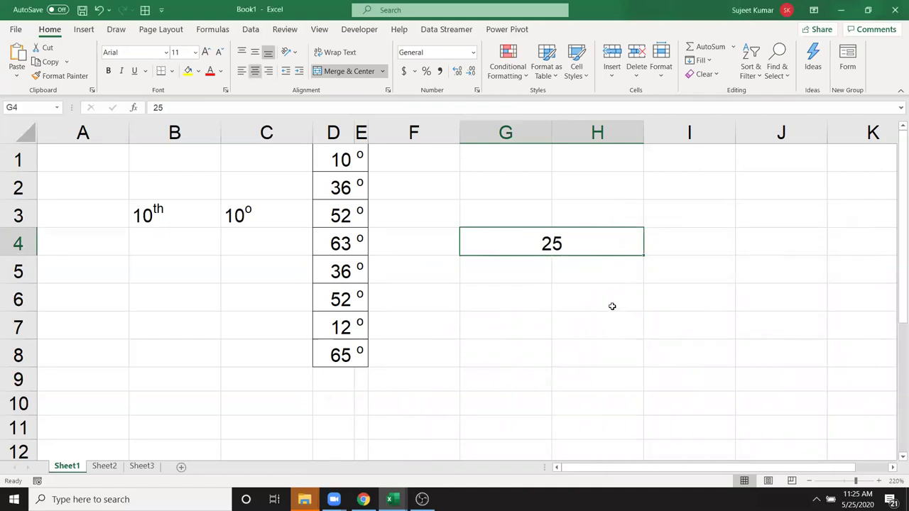
click(611, 306)
drag(509, 134, 603, 137)
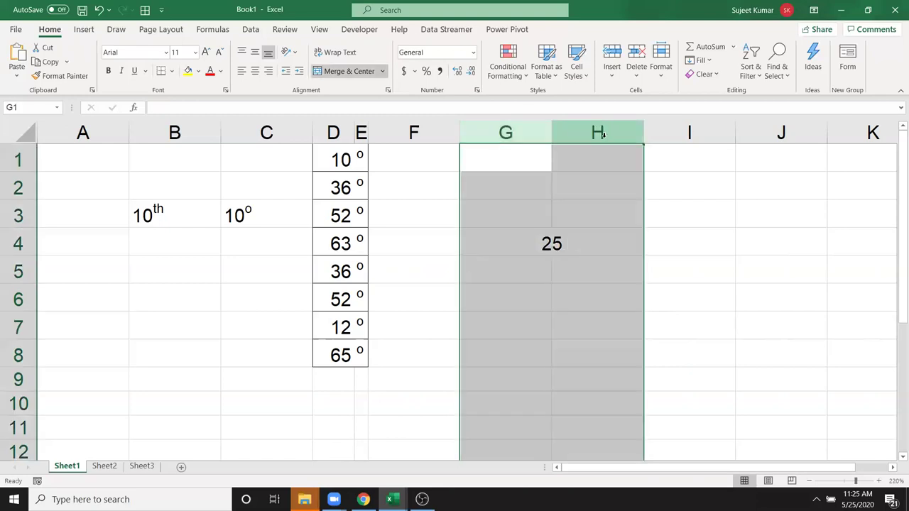
Clear columns G and H, then narrow column C on Sheet2
key(Delete)
click(105, 466)
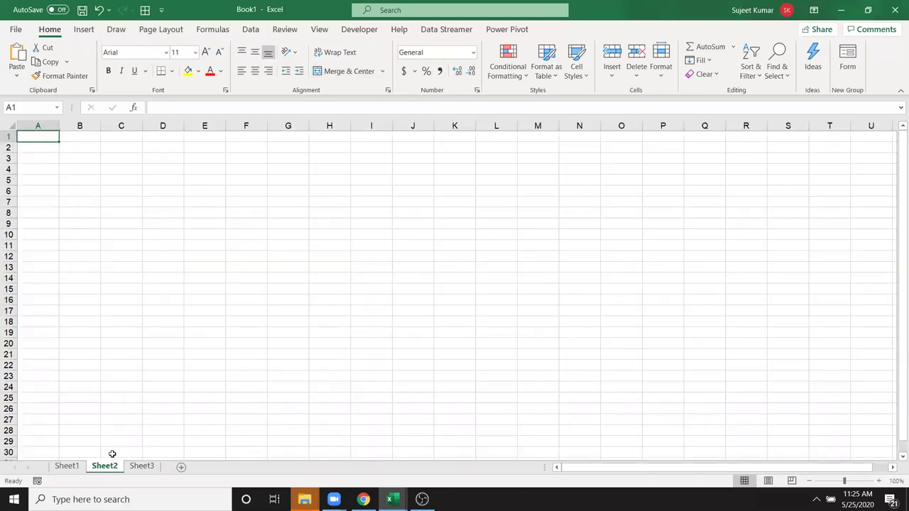
drag(163, 130, 143, 130)
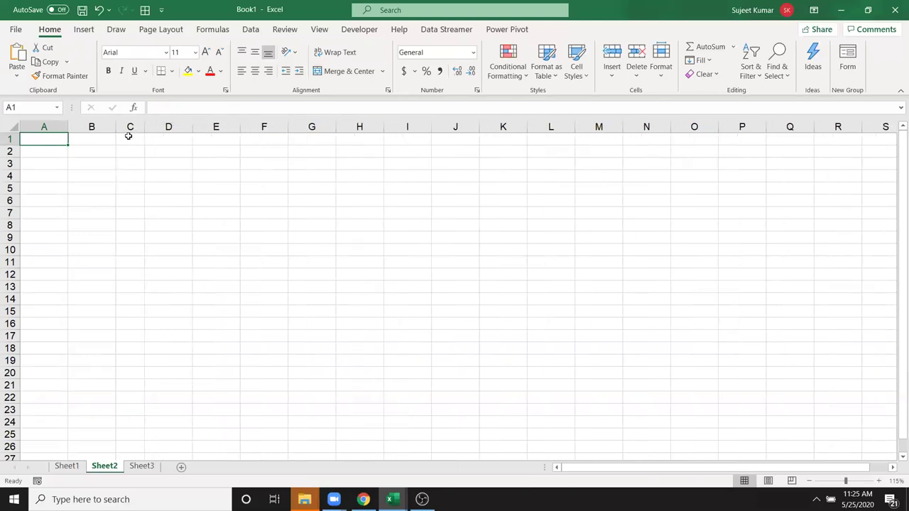
Enter 85, 36, 85, 36, 45, 78, 98, 52 down C1:C8
click(130, 137)
text(85)
key(Return)
text(36)
key(Return)
text(85)
key(Return)
text(36)
key(Return)
text(45)
key(Return)
text(78)
key(Return)
text(98)
key(Return)
text(52)
key(Return)
Enter 14, 36, 25, 98, 45, 12, 36, 78 down C9:C16
text(14)
key(Return)
text(36)
key(Return)
text(25)
key(Return)
text(98)
key(Return)
text(45)
key(Return)
text(12)
key(Return)
text(36)
key(Return)
text(78)
key(Return)
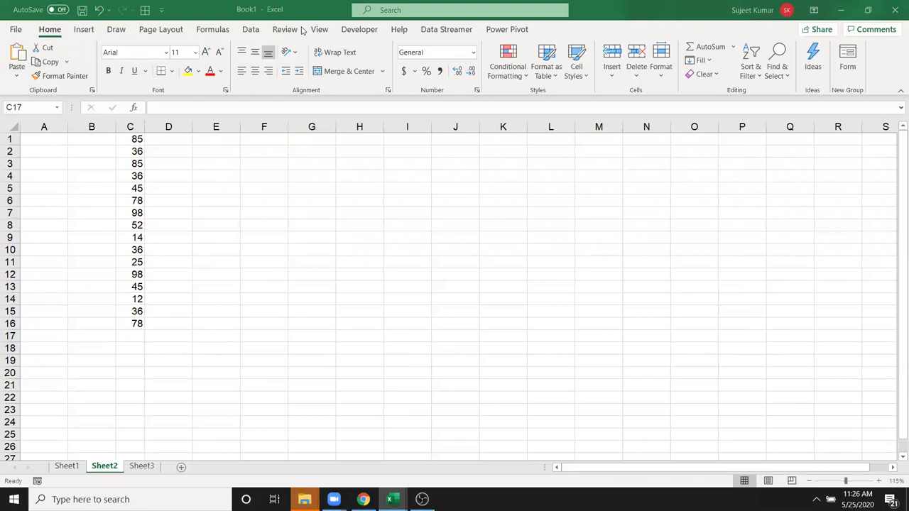
mouse_move(120, 206)
mouse_down()
mouse_move(147, 219)
mouse_move(126, 219)
mouse_up()
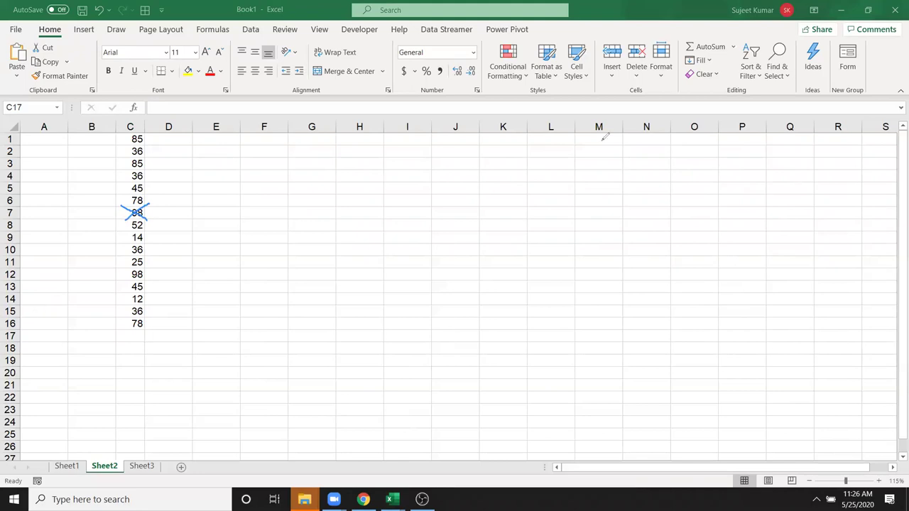
key(Escape)
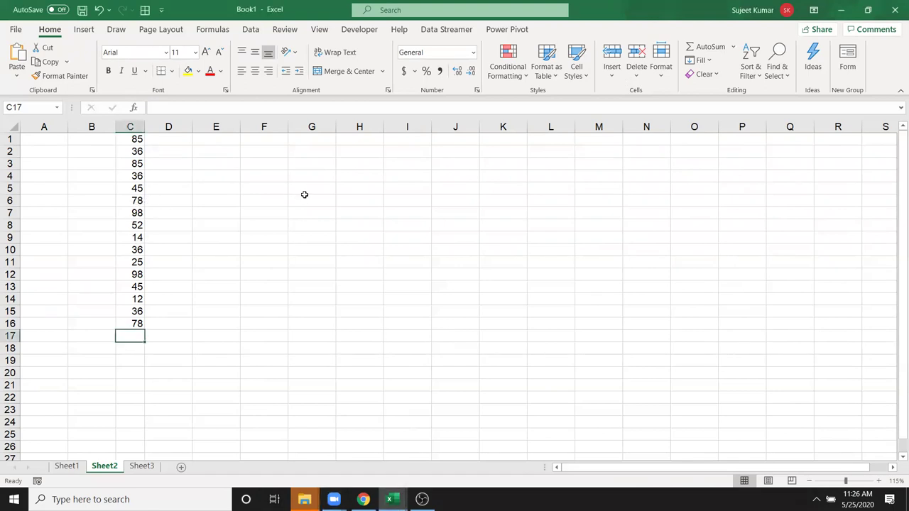
click(304, 189)
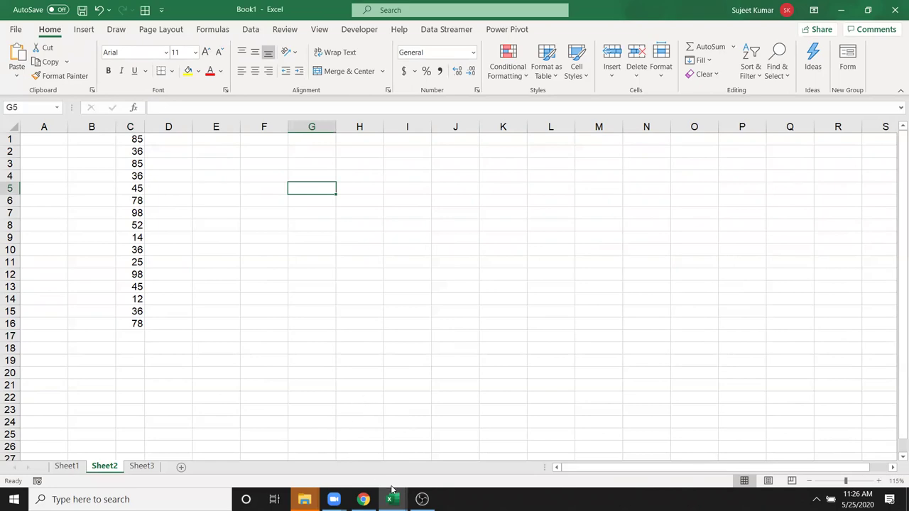
Select the thank-you paragraph in the Amazon.in order email in Gmail, then return to Excel
click(363, 499)
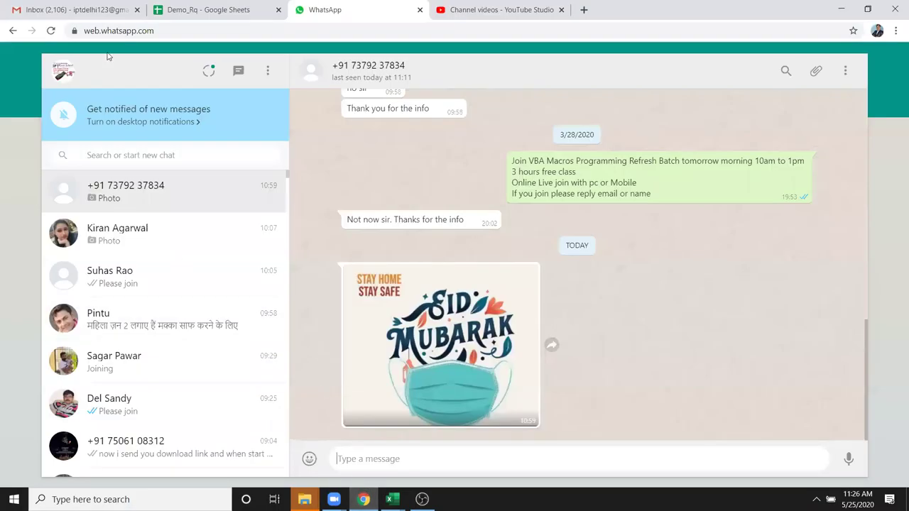
click(75, 9)
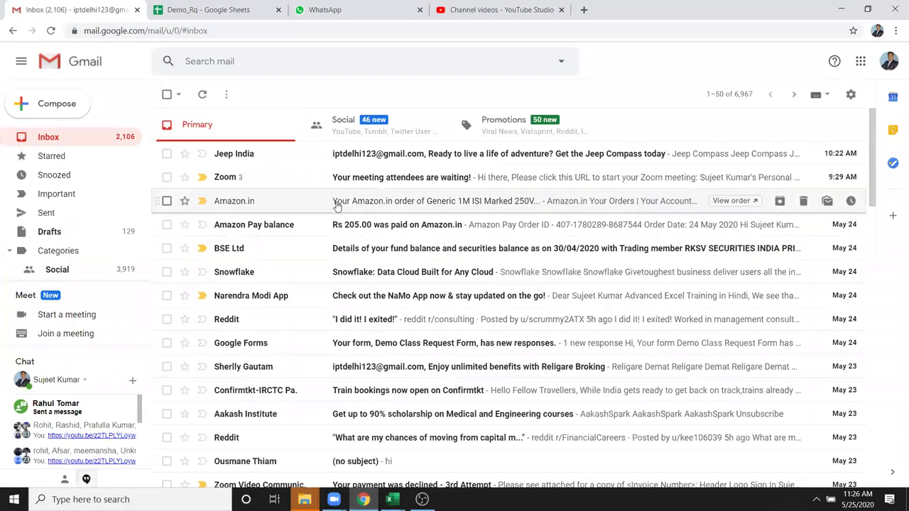
click(338, 203)
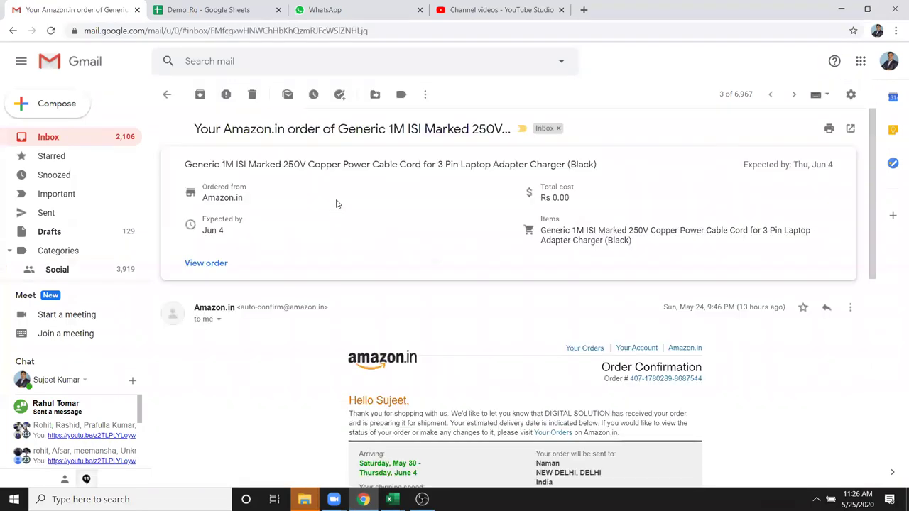
scroll(471, 310, down, 3)
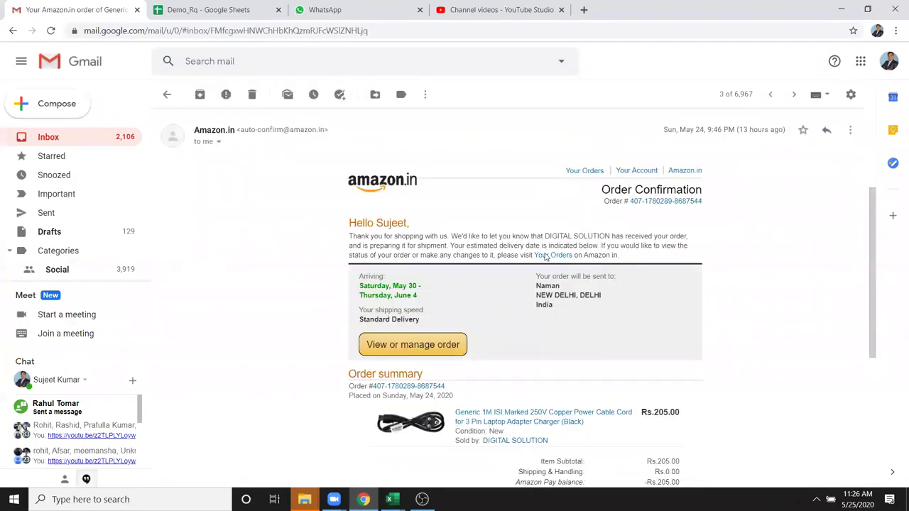
triple_click(397, 242)
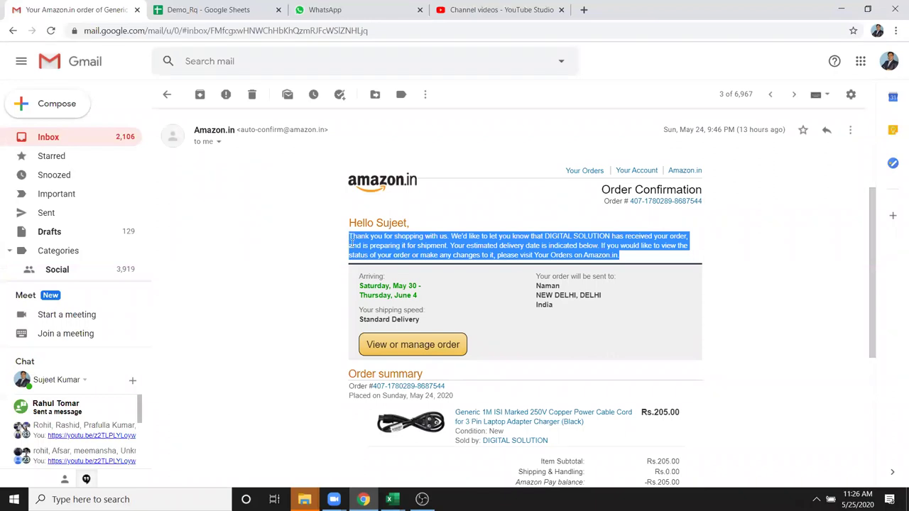
key(alt+Tab)
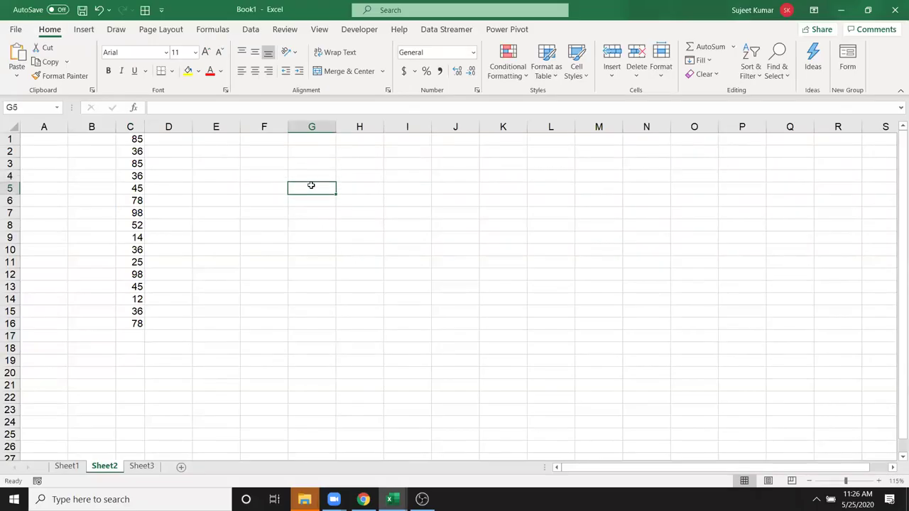
Paste the paragraph into G5, merge G5:M11 with wrapped top-left text, then select SOLUTION
key(ctrl+v)
click(319, 223)
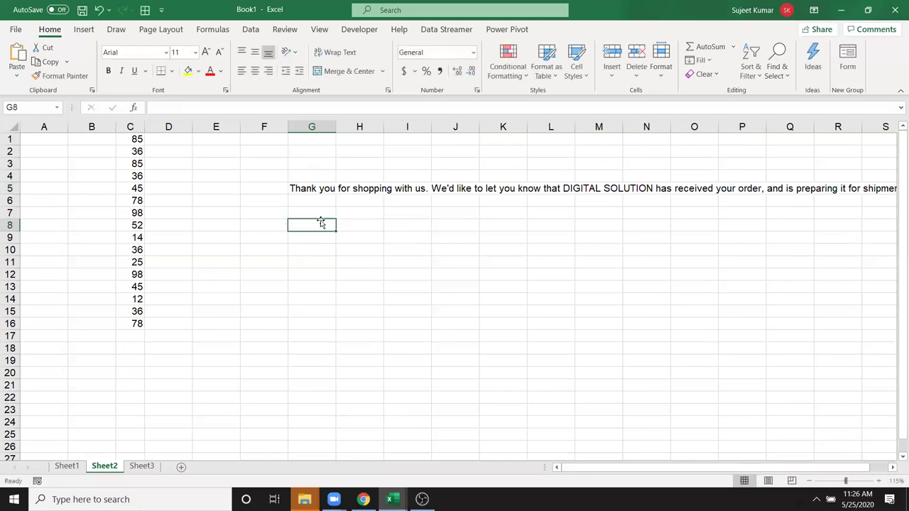
mouse_move(312, 190)
mouse_down()
mouse_move(589, 278)
mouse_move(600, 264)
mouse_up()
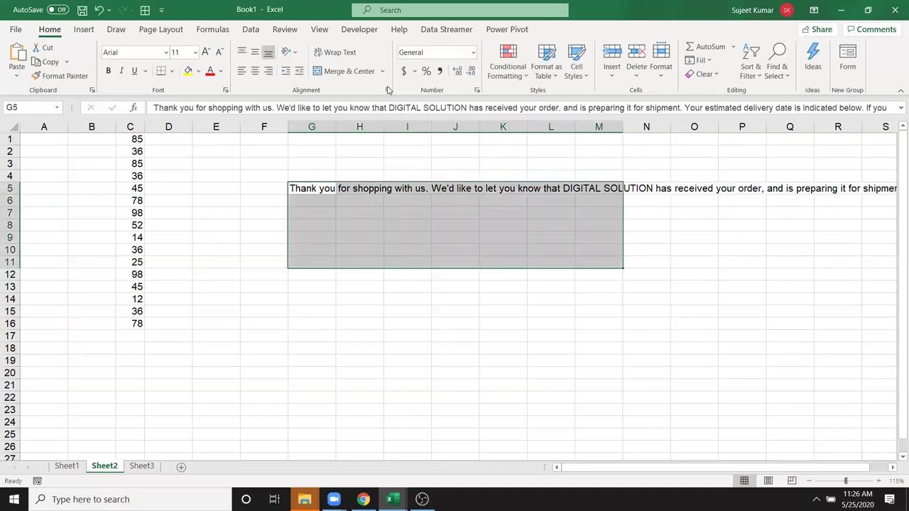
click(337, 71)
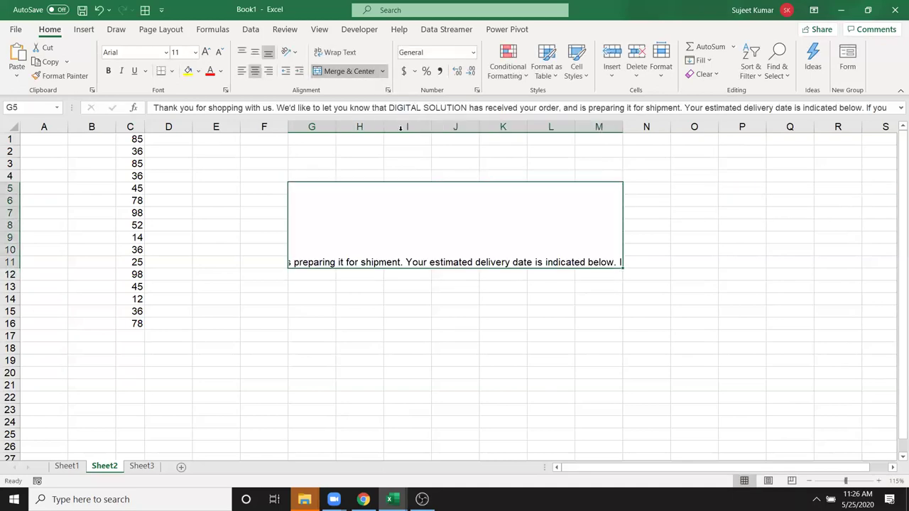
click(335, 52)
click(242, 70)
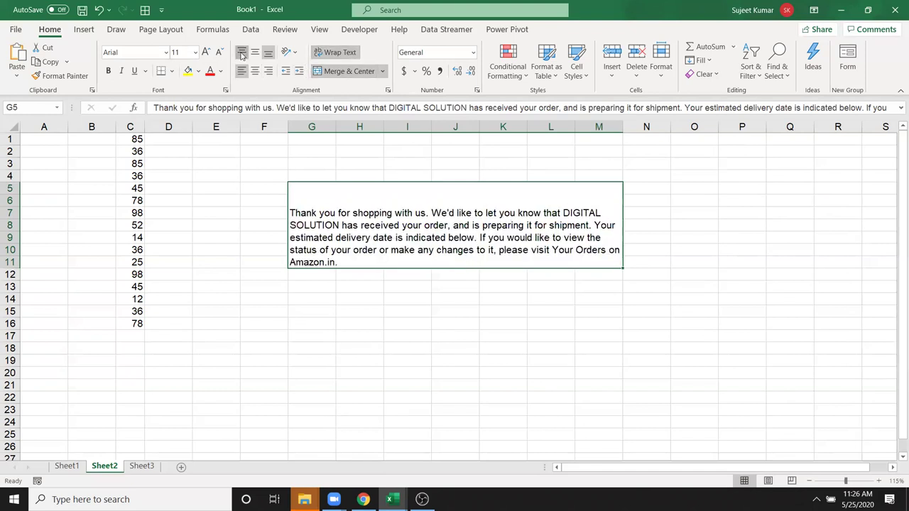
click(241, 52)
click(359, 313)
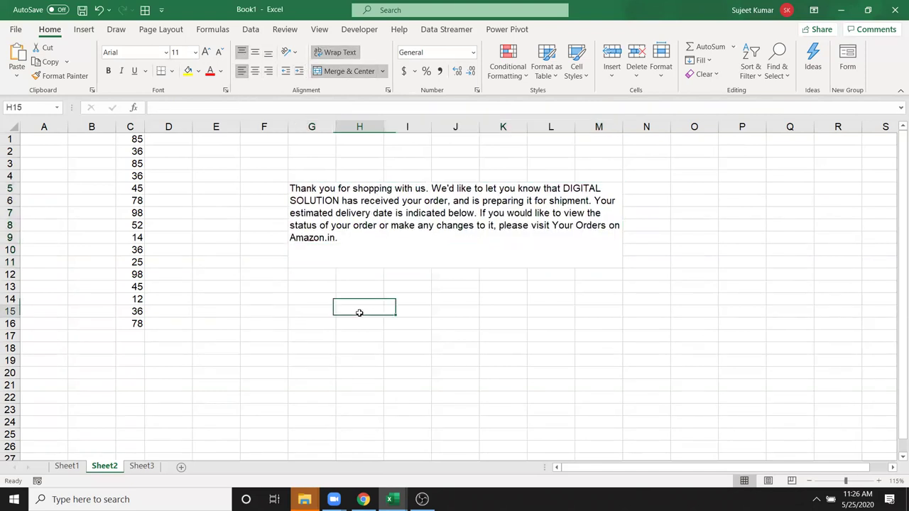
double_click(325, 201)
drag(292, 201, 341, 200)
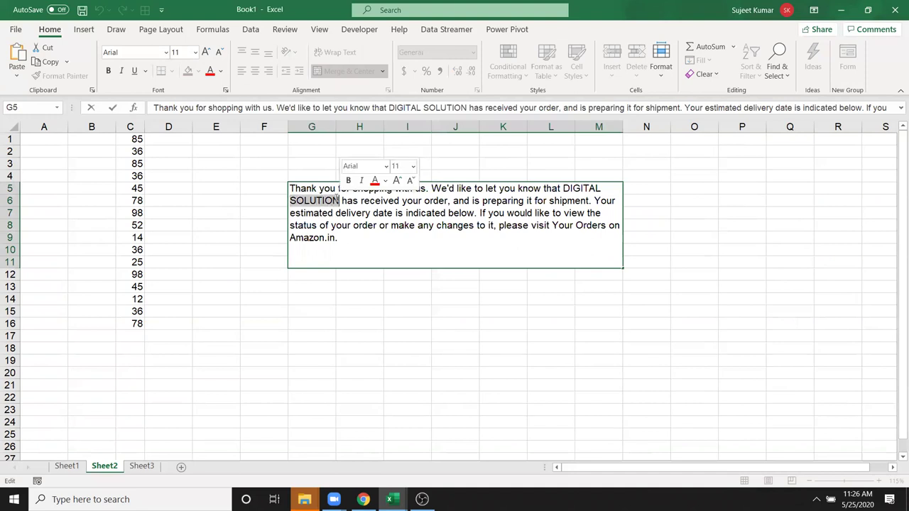
Apply Strikethrough to the selected word SOLUTION through the Format Cells font settings
right_click(322, 199)
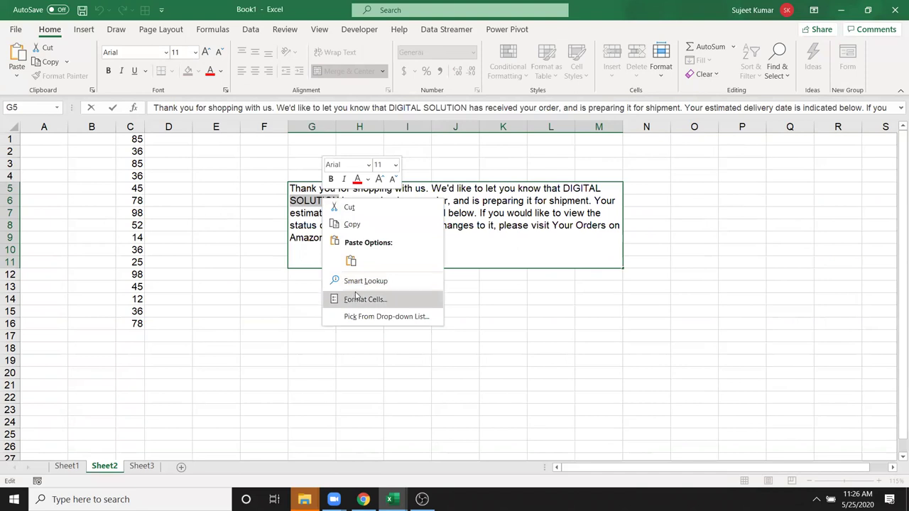
click(358, 298)
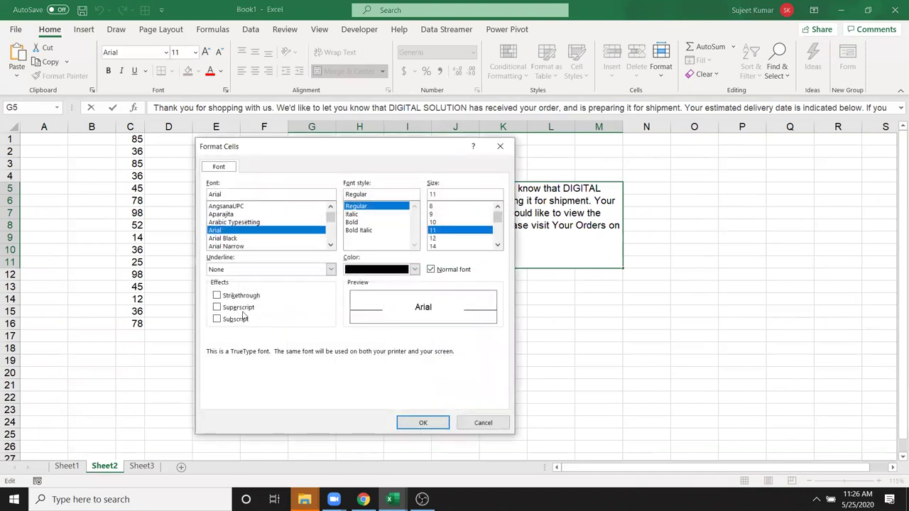
click(247, 297)
drag(359, 156, 644, 139)
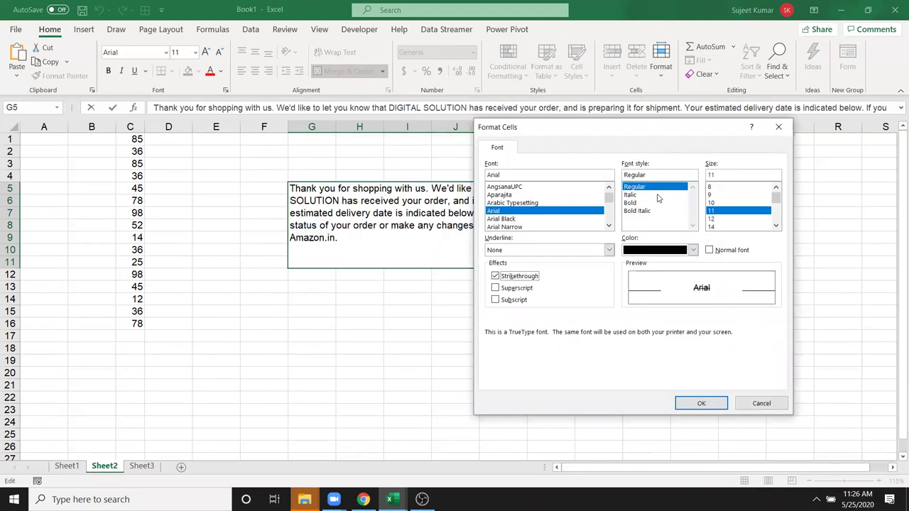
click(701, 403)
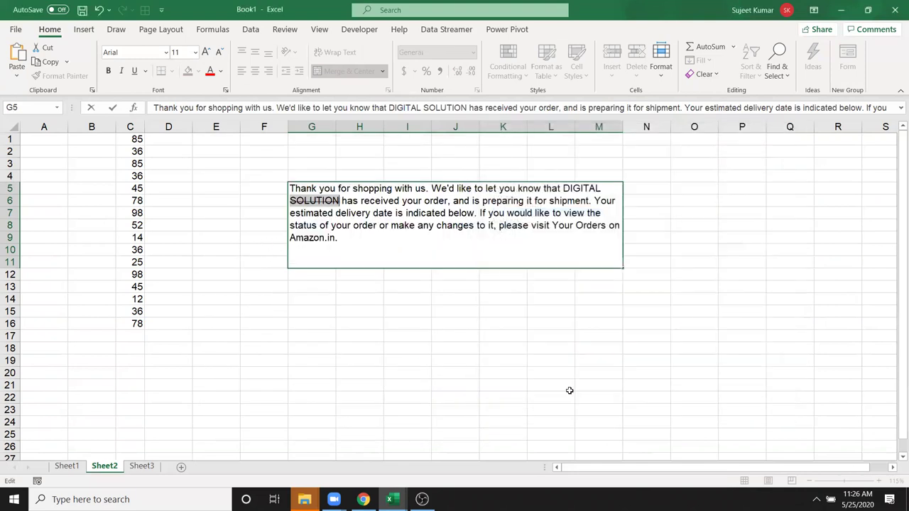
click(560, 384)
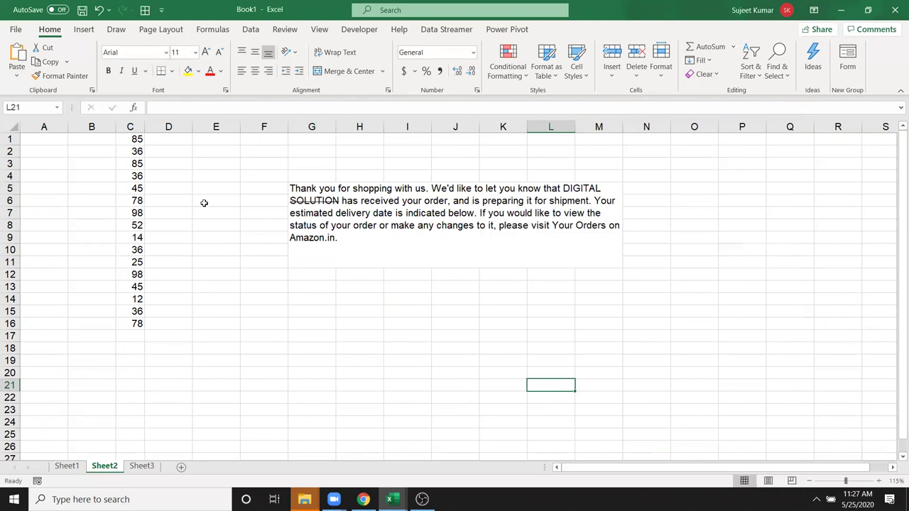
Turn on Strikethrough for the 85 in cell C1 in Format Cells
click(140, 141)
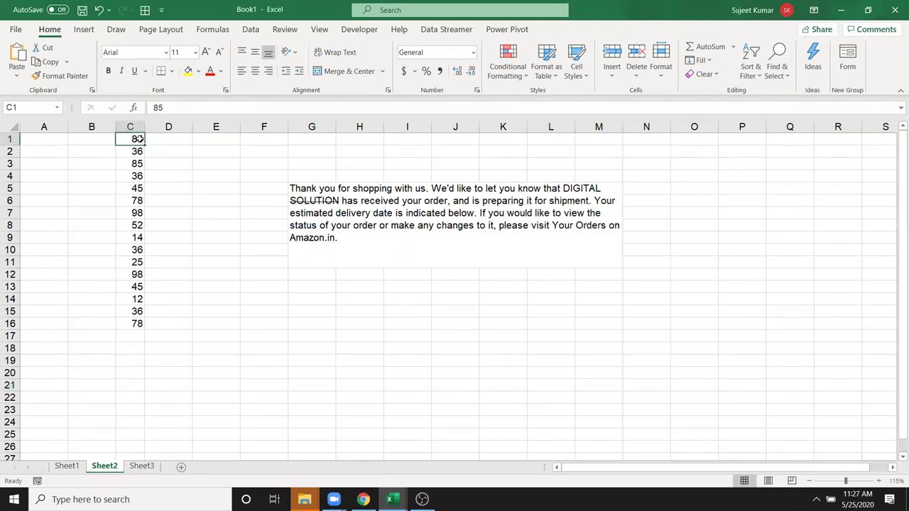
right_click(140, 139)
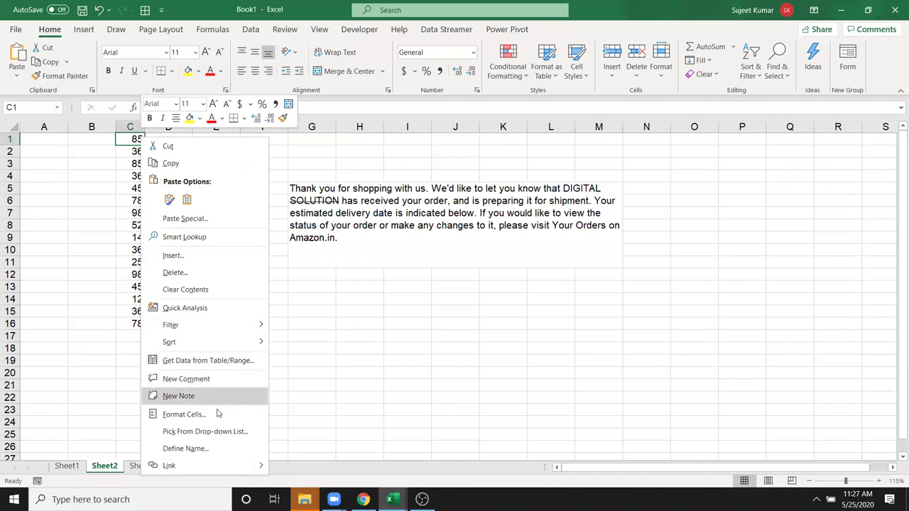
click(218, 414)
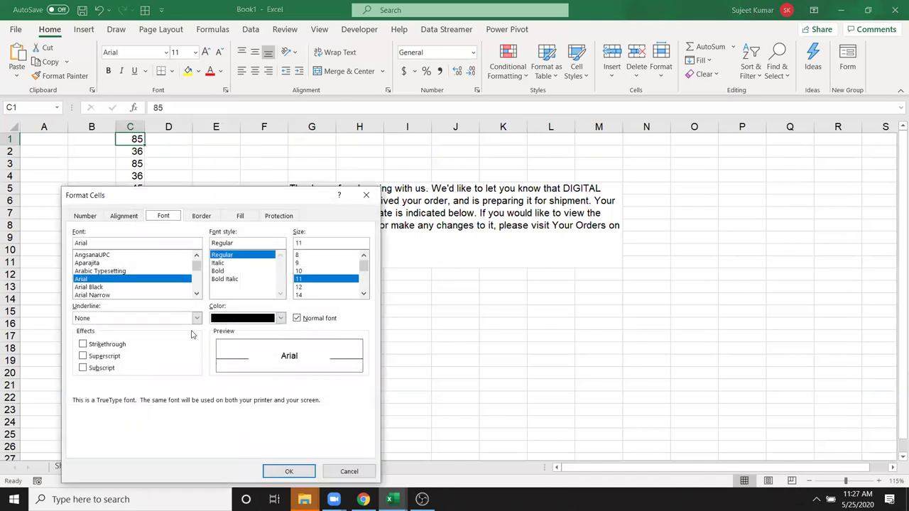
click(202, 217)
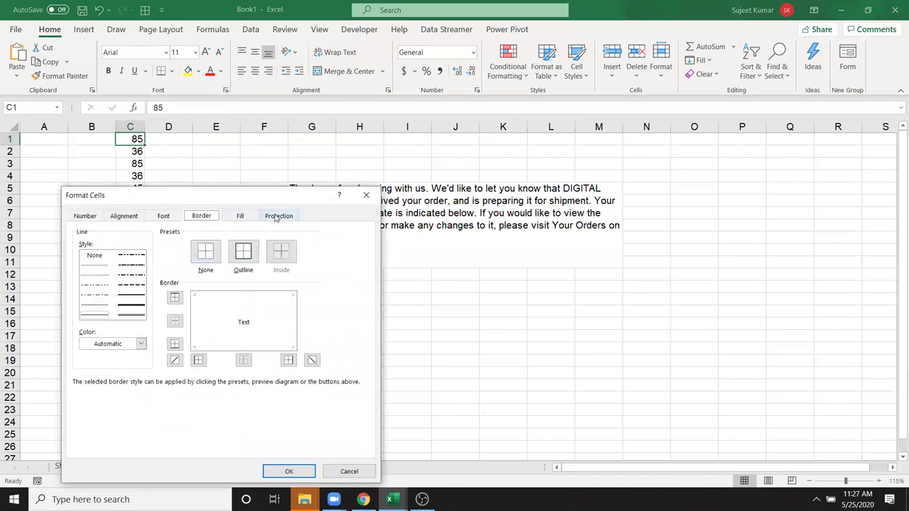
click(163, 217)
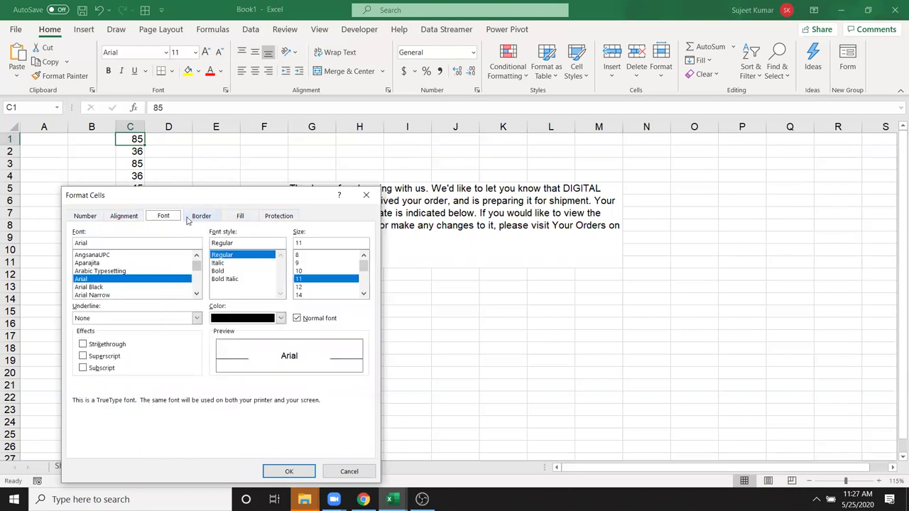
click(122, 343)
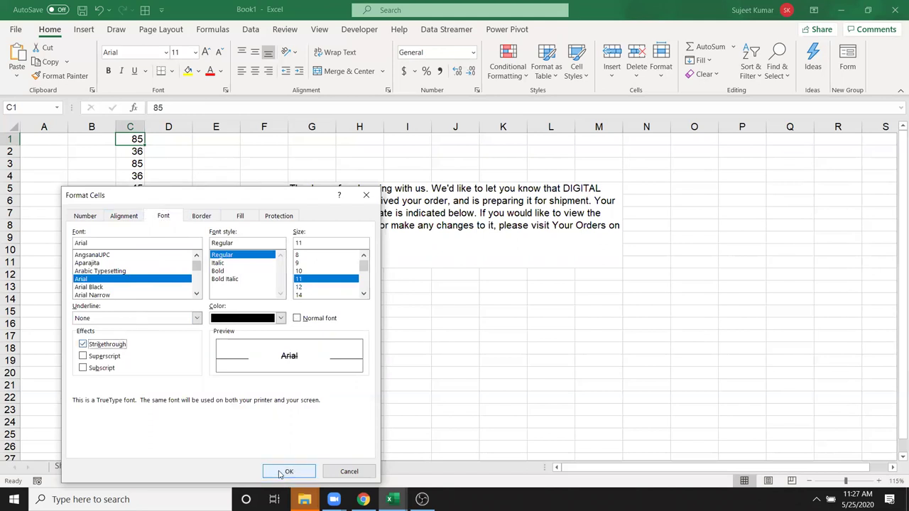
click(288, 472)
click(272, 460)
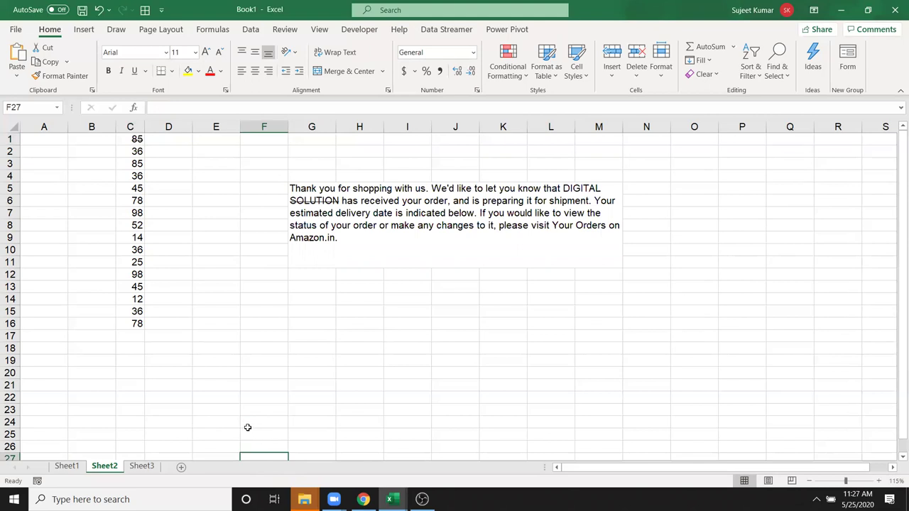
Give cell C3 a thick red X border using both diagonal lines
click(137, 163)
right_click(136, 163)
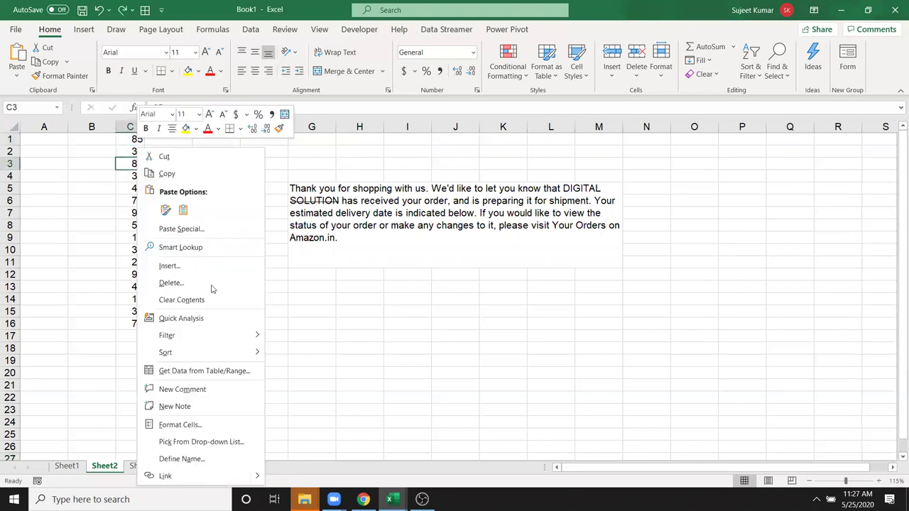
click(207, 426)
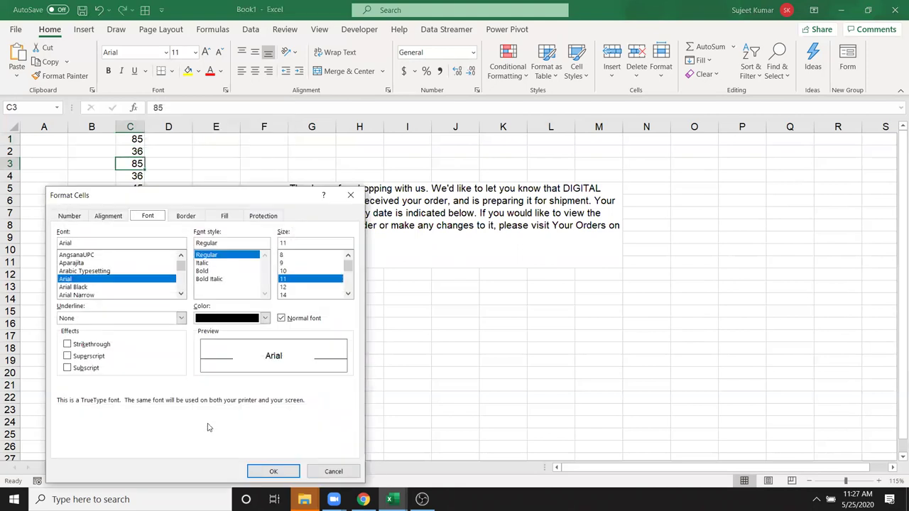
click(217, 319)
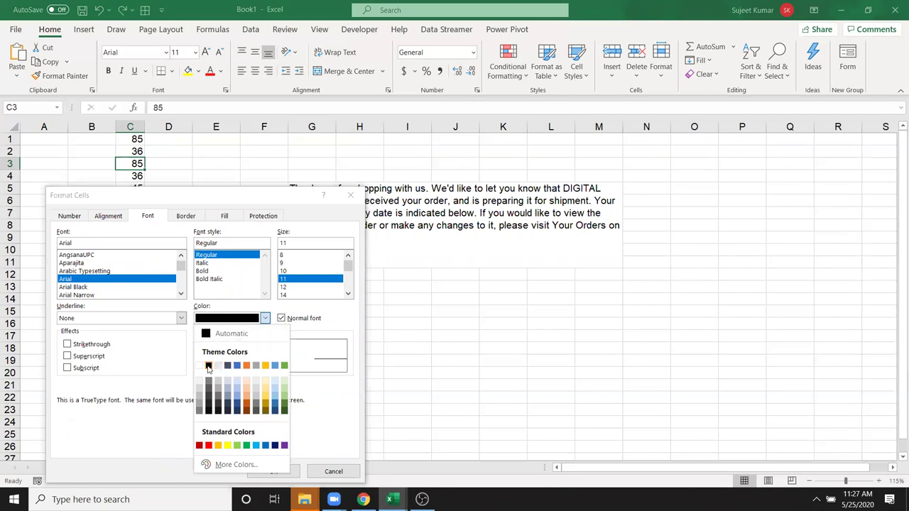
click(185, 219)
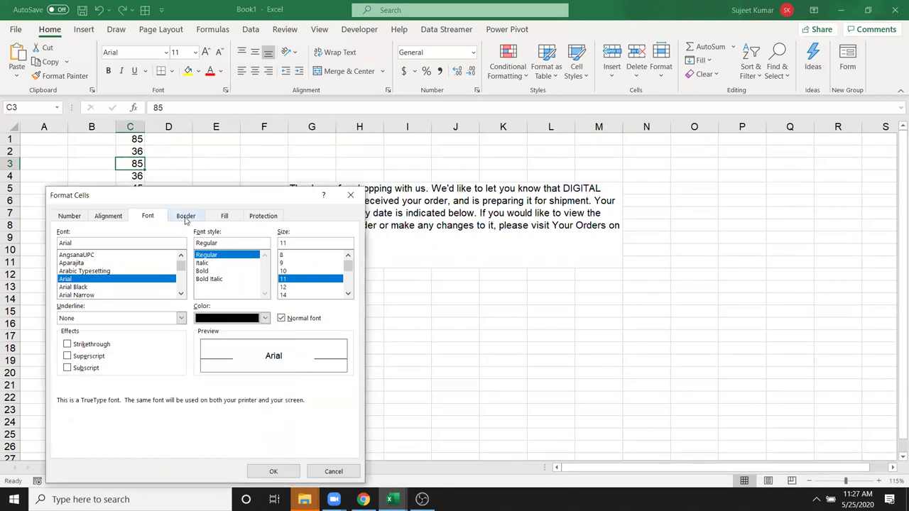
click(185, 217)
click(118, 307)
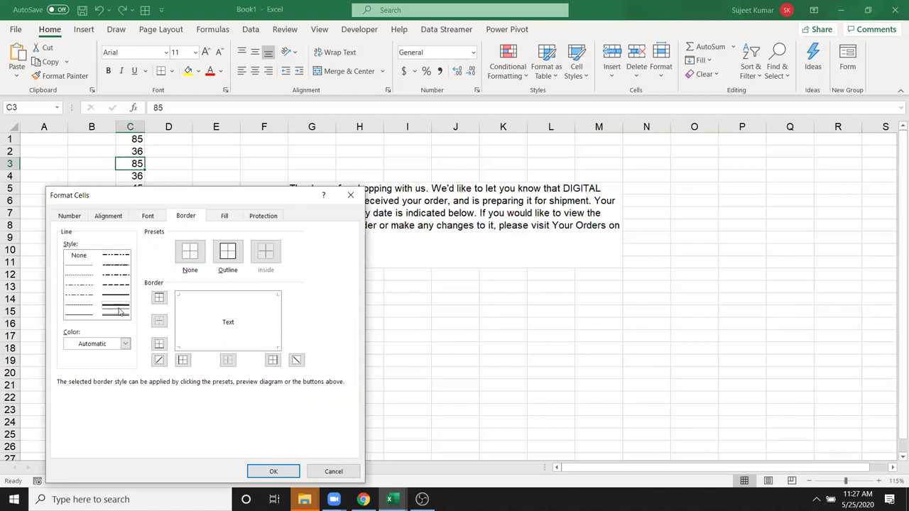
click(107, 346)
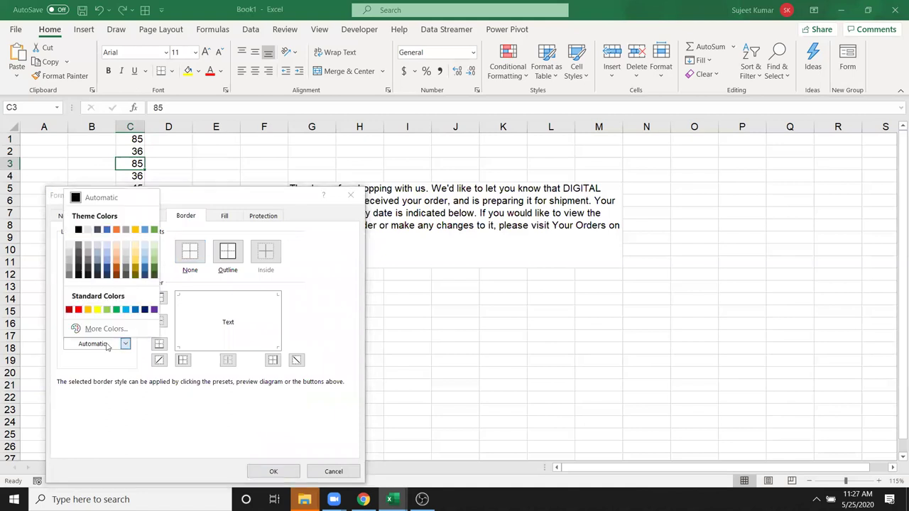
click(78, 310)
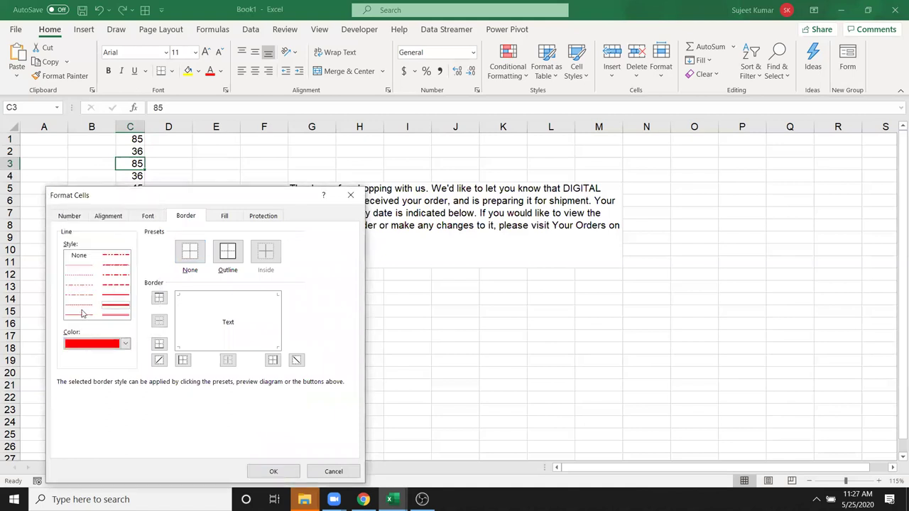
click(160, 359)
click(296, 360)
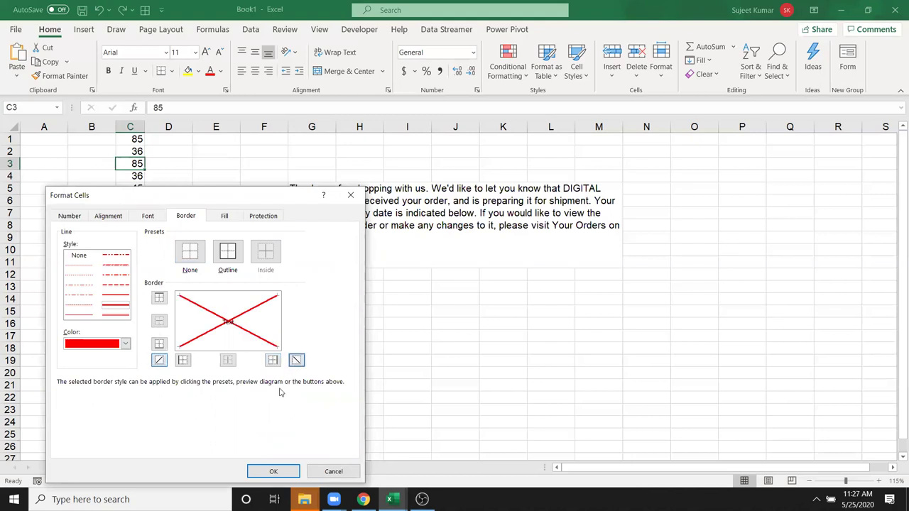
click(273, 471)
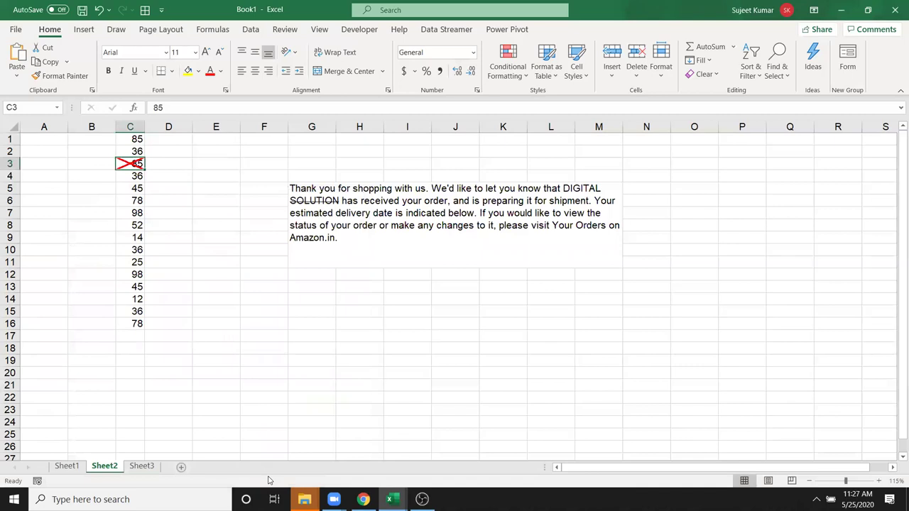
Repeat the red X border on cells C8, C12 and C15 with F4
click(128, 226)
key(F4)
click(128, 274)
key(F4)
click(122, 312)
key(F4)
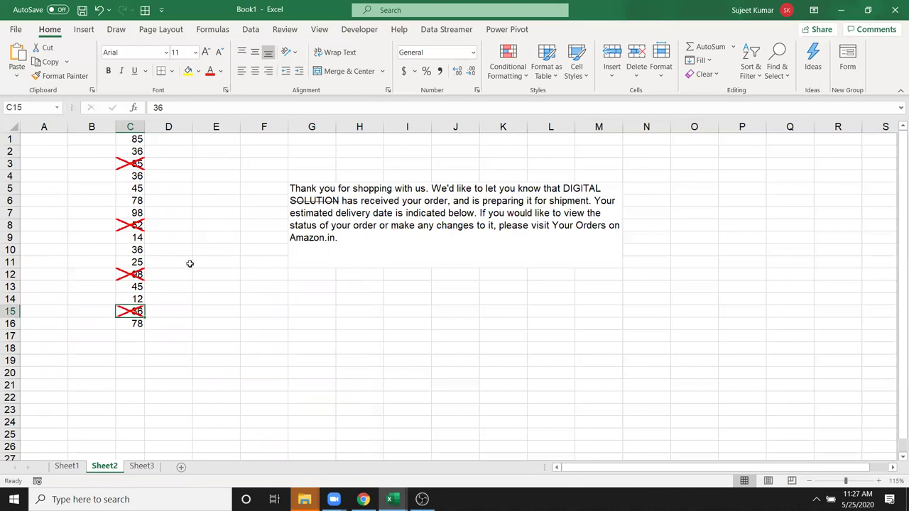
key(Right)
key(Right)
key(Up)
key(Up)
key(Up)
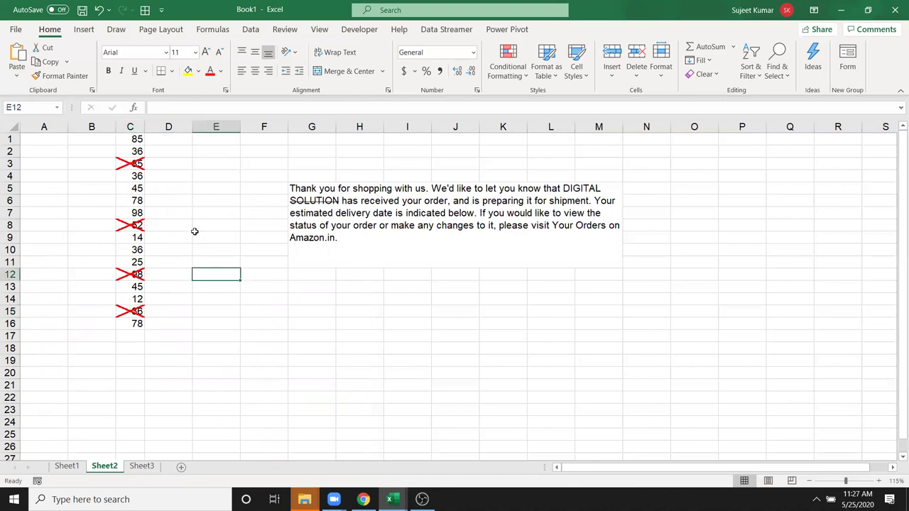
Fill C6 (78) yellow and repeat the yellow fill on C13 (45)
click(137, 200)
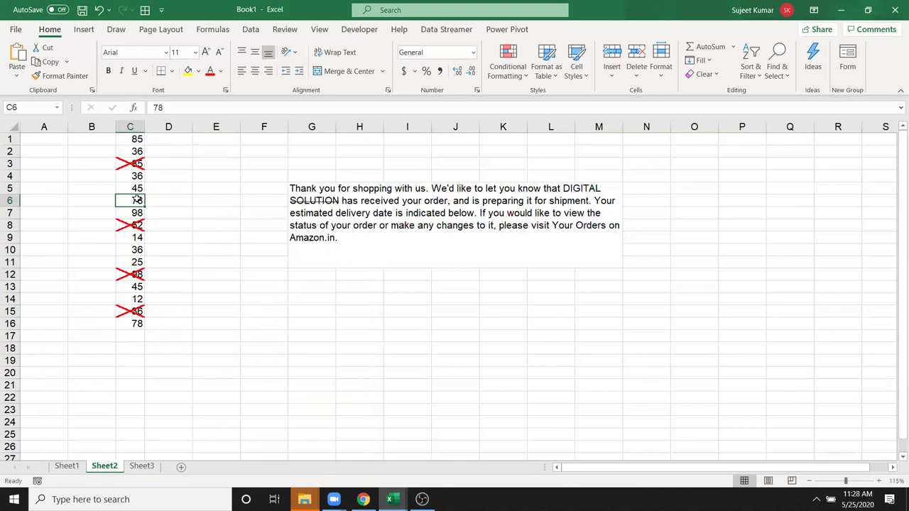
click(188, 72)
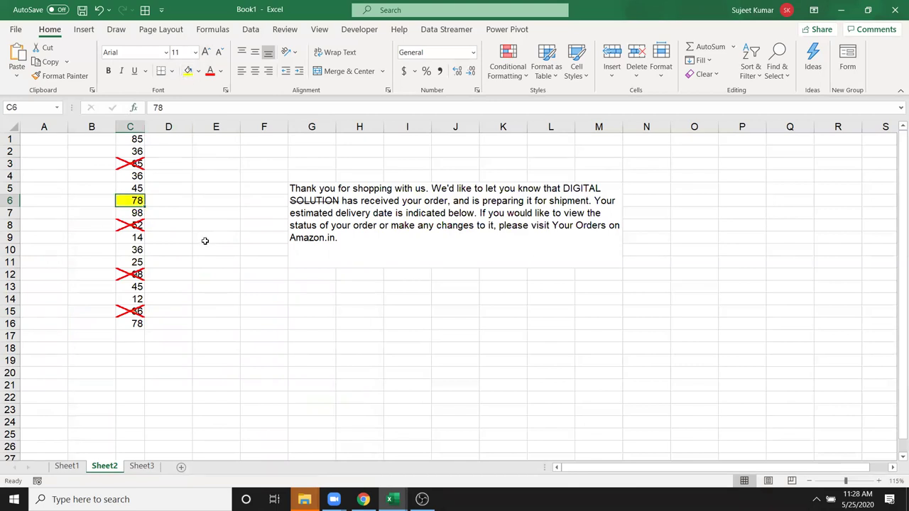
click(139, 288)
key(F4)
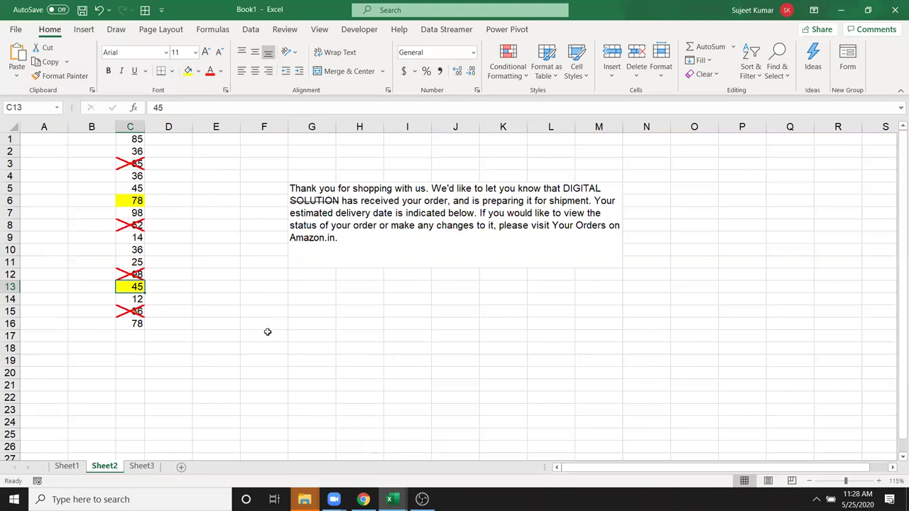
Give cell C5 (holding 45) a light green diagonal border via Format Cells
click(272, 335)
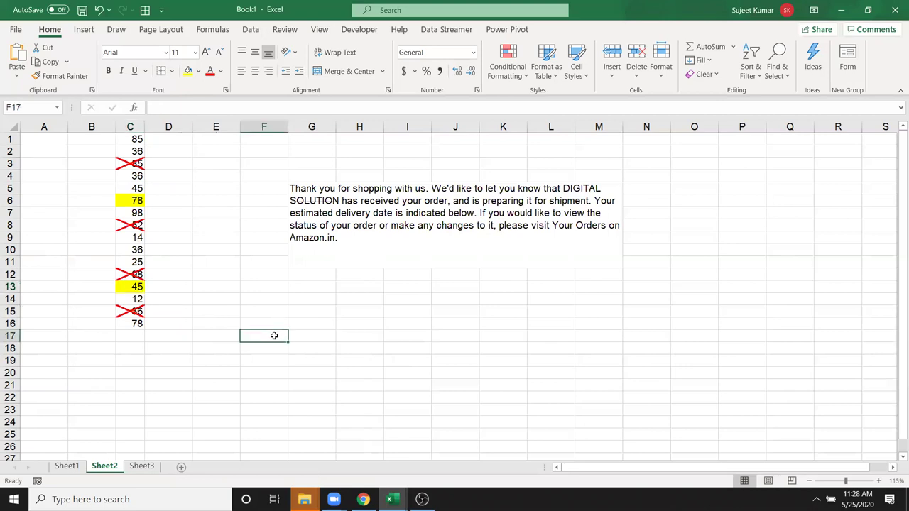
click(136, 186)
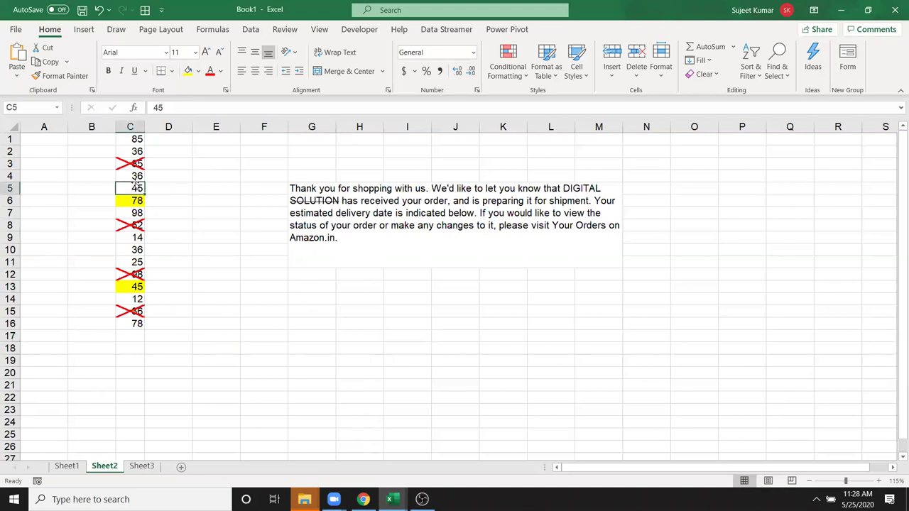
right_click(140, 187)
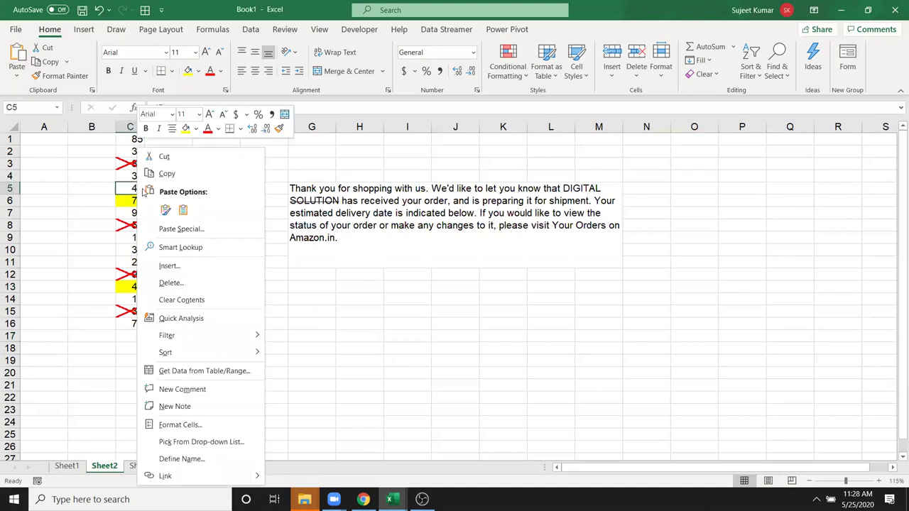
click(189, 425)
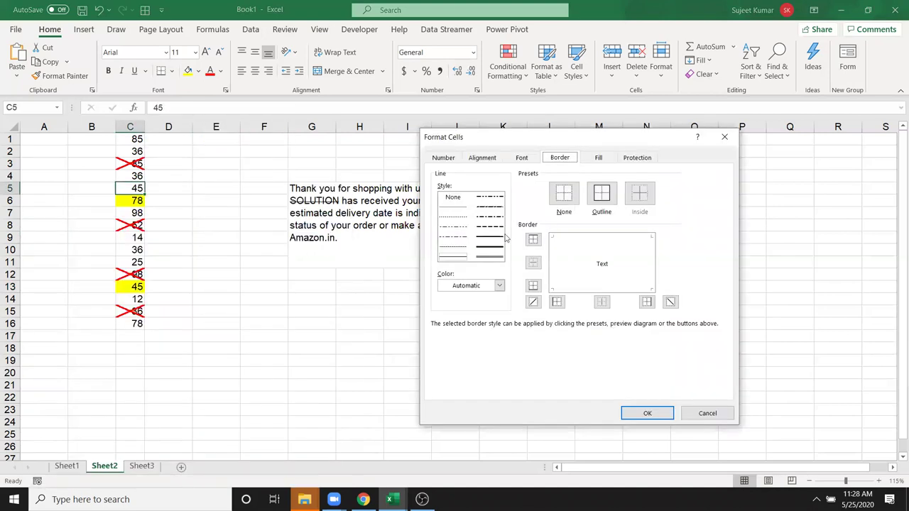
click(469, 287)
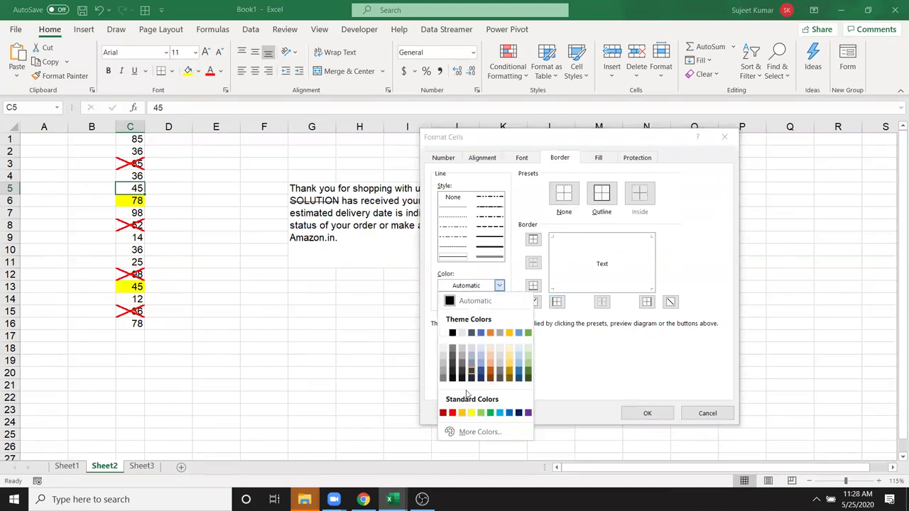
click(480, 413)
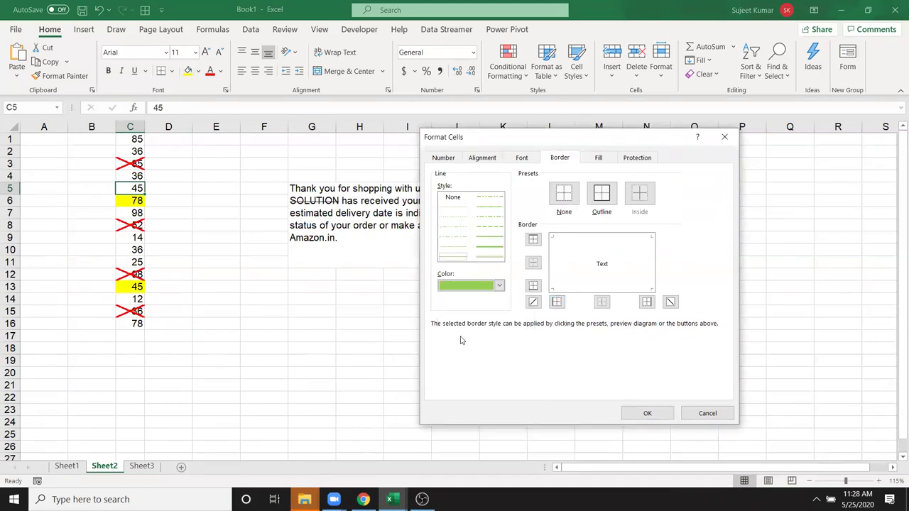
click(533, 302)
click(647, 413)
click(270, 338)
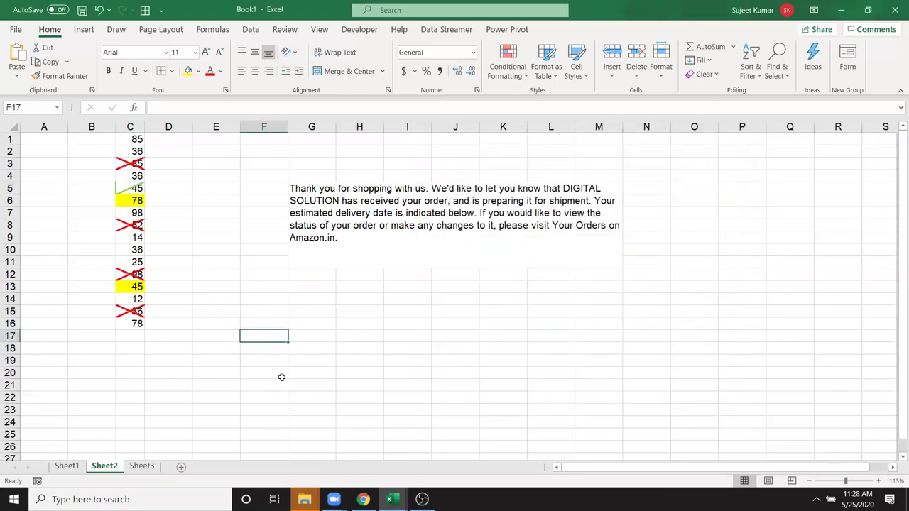
Format-paint the plain formatting of blank cell D1 over the numbers in C1:C15
drag(138, 139, 128, 323)
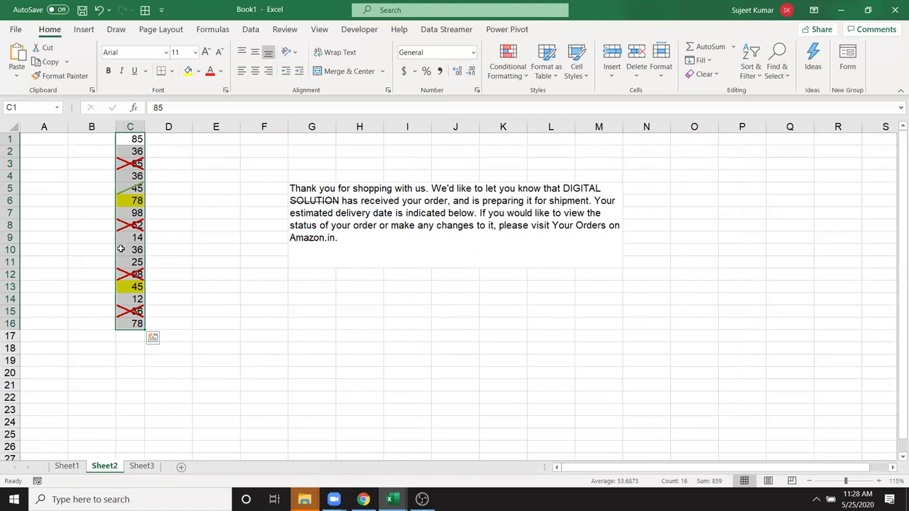
click(130, 163)
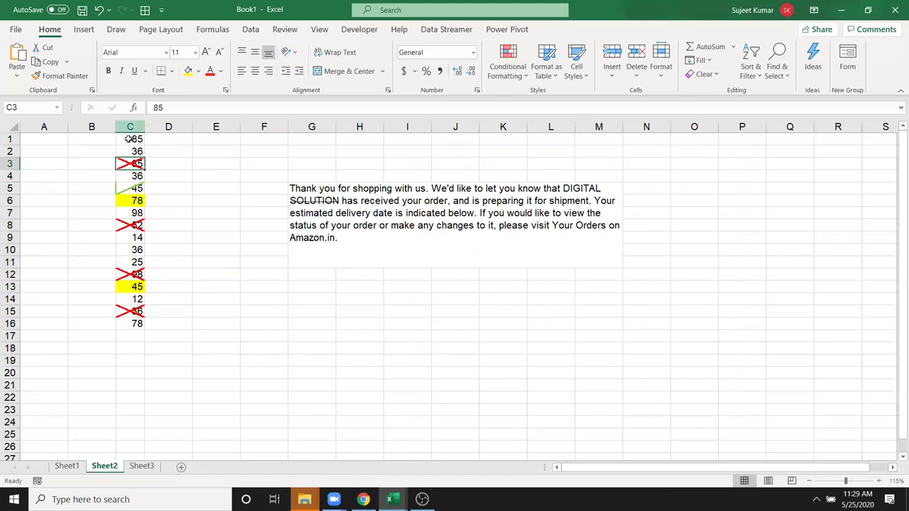
click(171, 139)
click(63, 76)
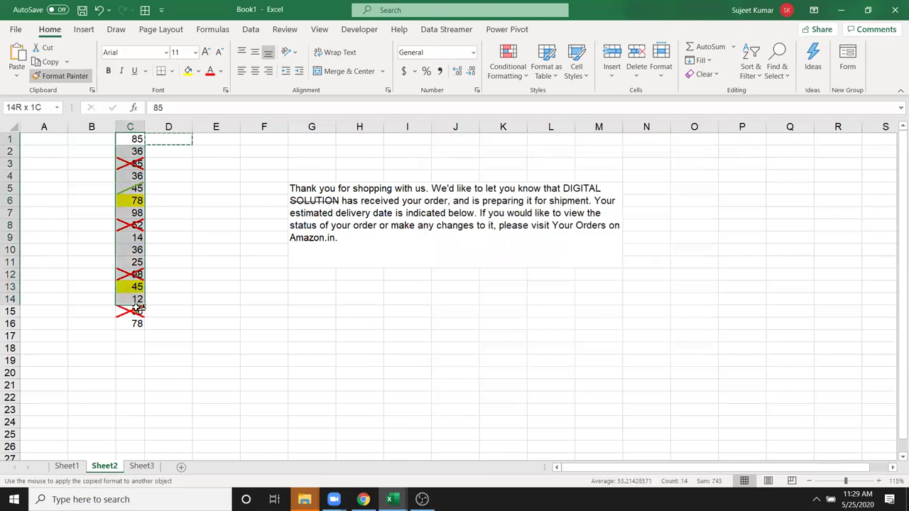
drag(130, 138, 152, 311)
click(168, 227)
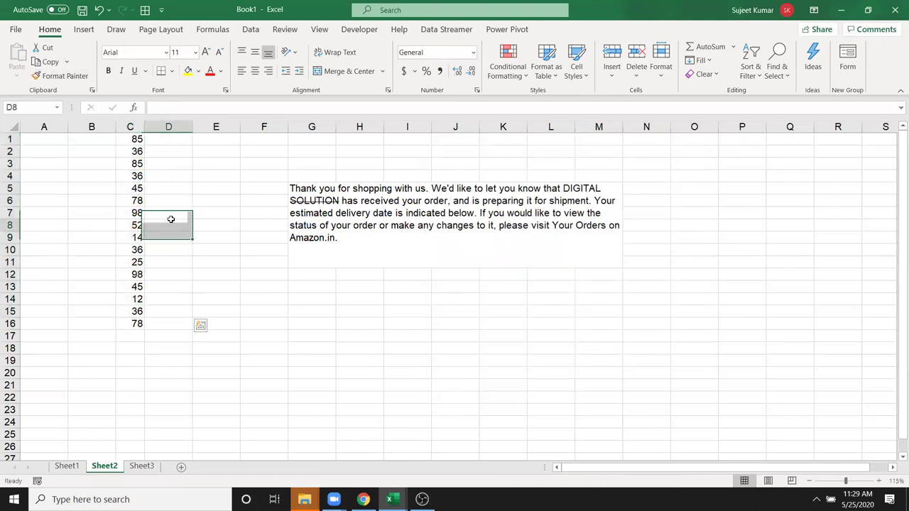
click(173, 137)
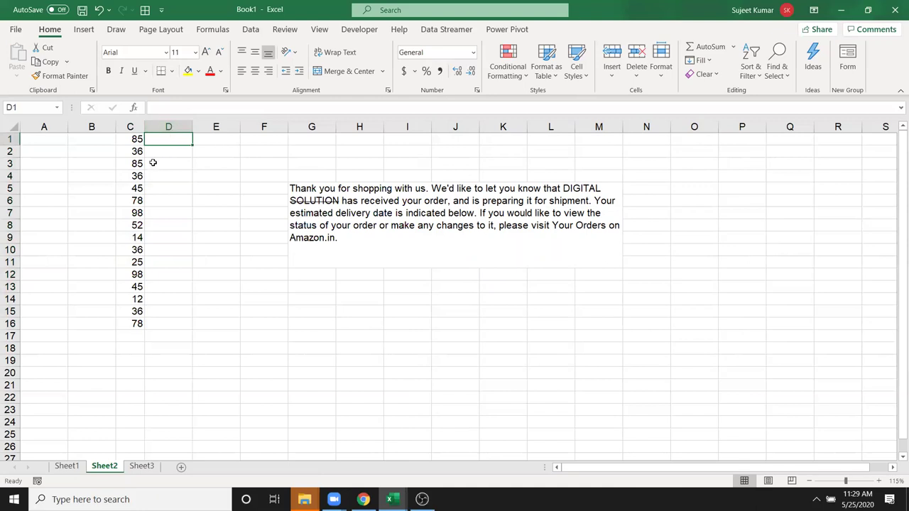
Enter P in D1 and fill it down through D16 with Ctrl+D
text(P)
key(Return)
mouse_move(169, 136)
mouse_down()
mouse_move(158, 318)
mouse_move(165, 298)
mouse_up()
key(shift+Down)
key(ctrl+d)
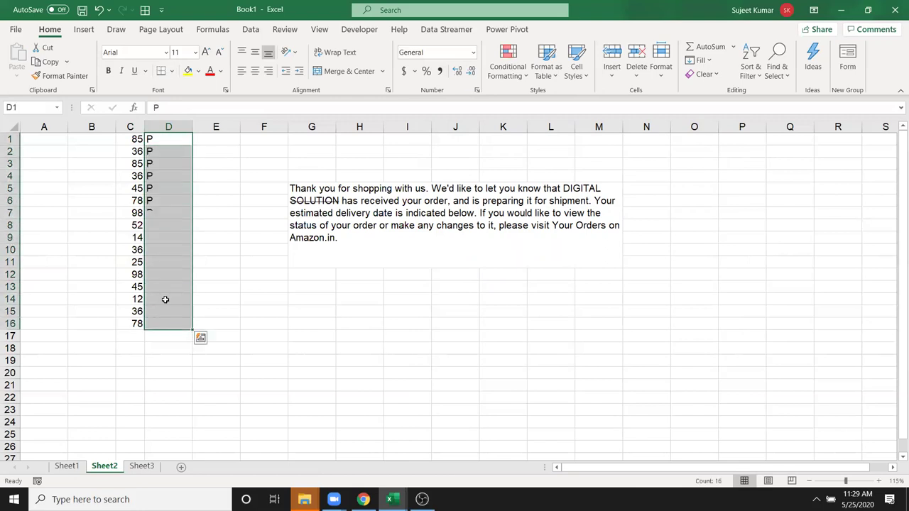
Set the font of D1:D16 to Wingdings 2 so the P's show as ticks
click(166, 52)
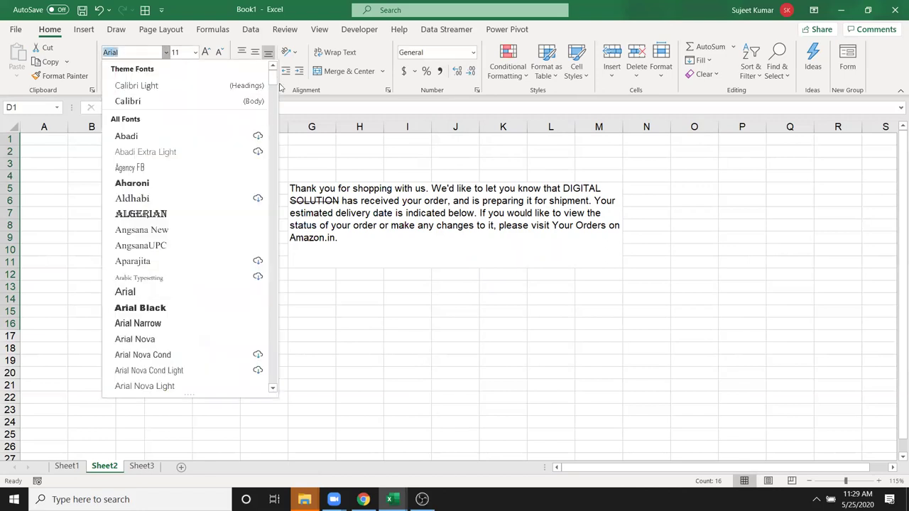
scroll(276, 127, down, 5)
scroll(276, 157, down, 10)
scroll(274, 199, down, 15)
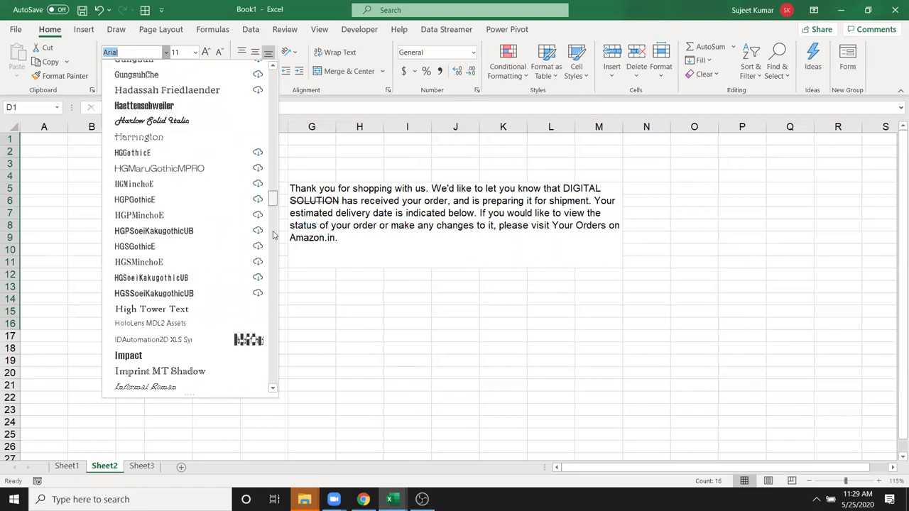
scroll(276, 249, down, 15)
scroll(270, 310, down, 20)
scroll(270, 333, down, 10)
scroll(270, 366, down, 5)
scroll(270, 372, down, 1)
scroll(271, 372, up, 1)
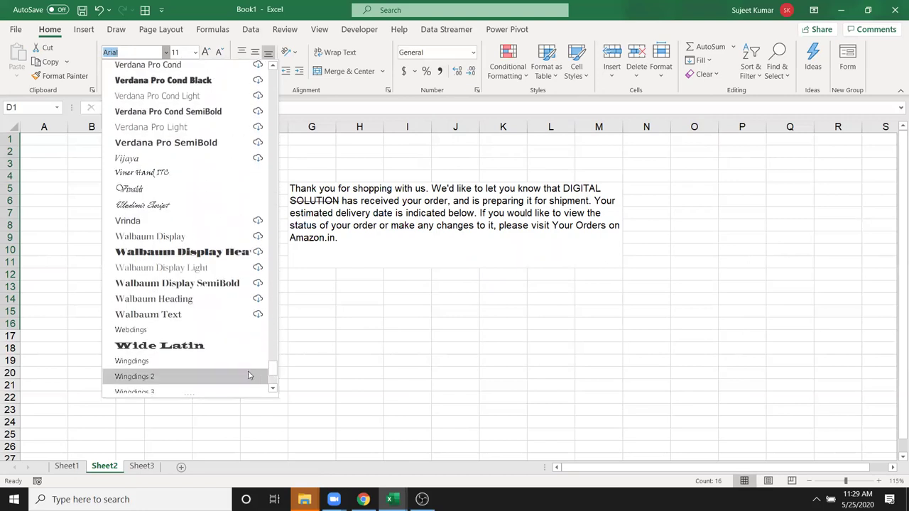
click(207, 377)
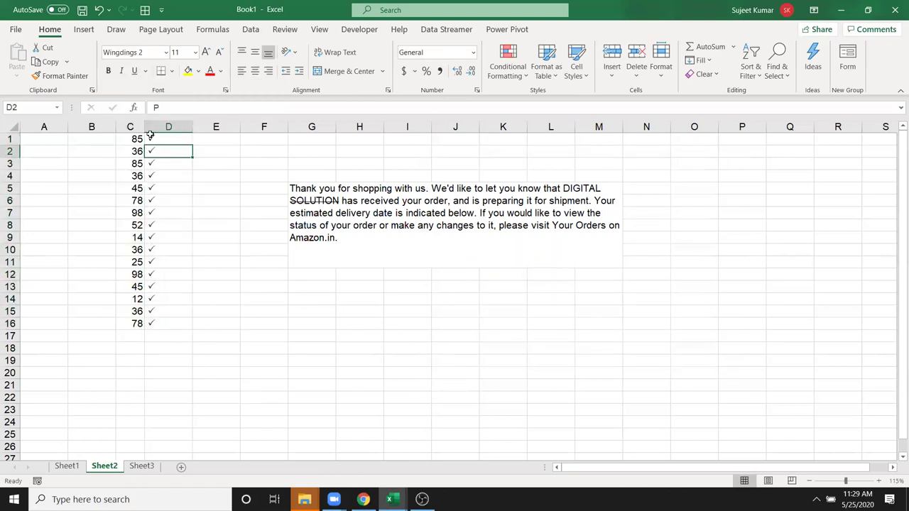
drag(159, 139, 163, 311)
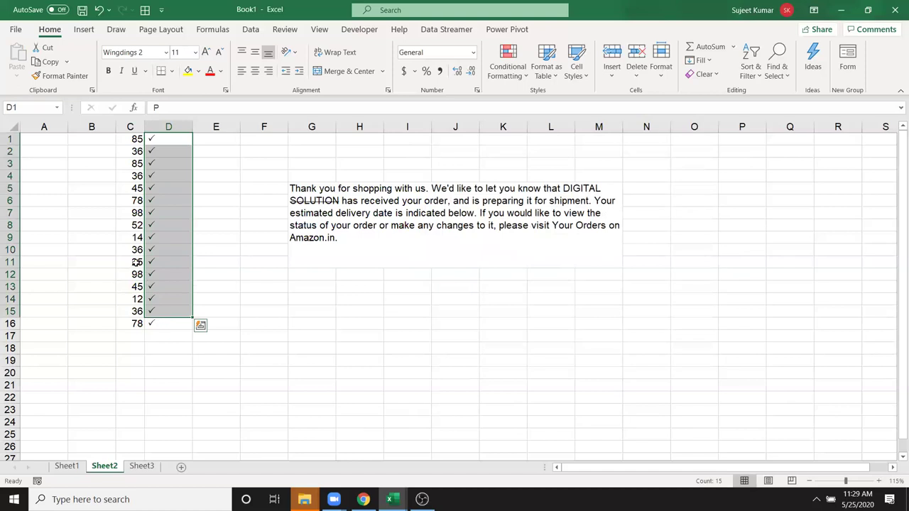
Type O into D7, D10 and D13 to turn their ticks into crosses
click(169, 213)
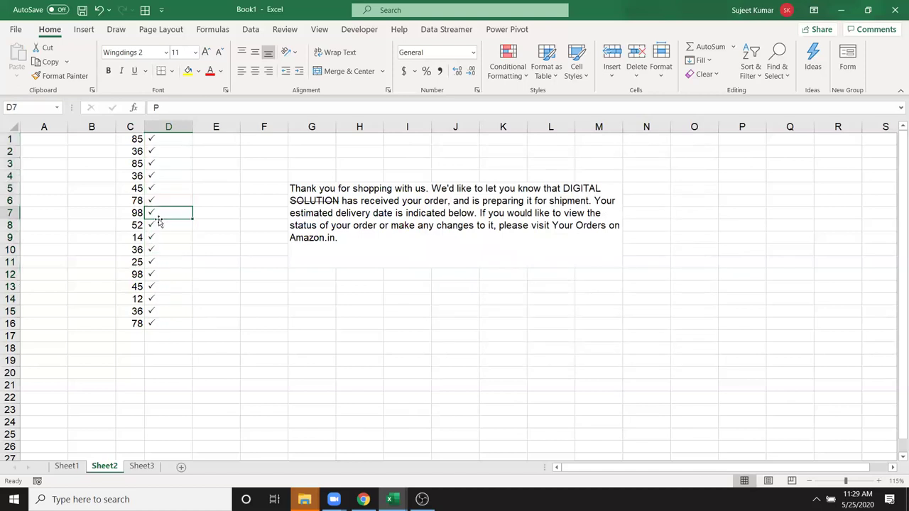
text(O)
click(162, 251)
text(O)
click(170, 289)
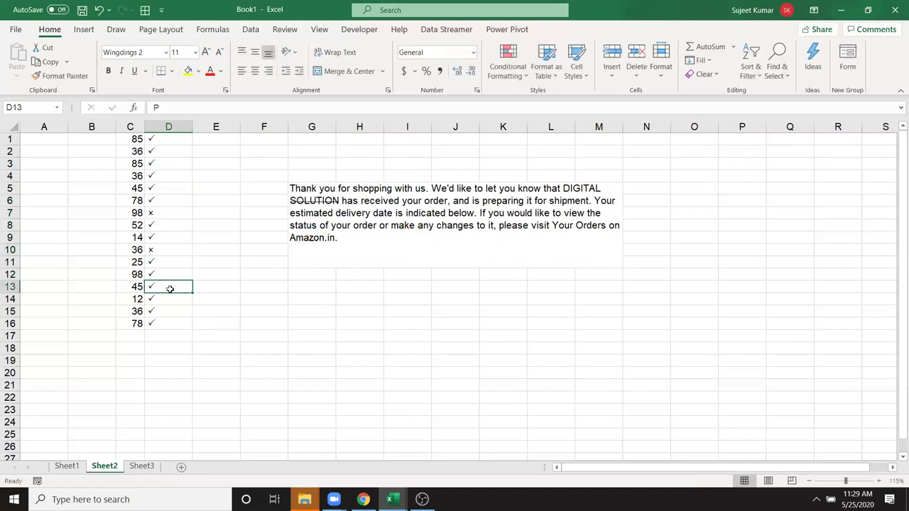
text(O)
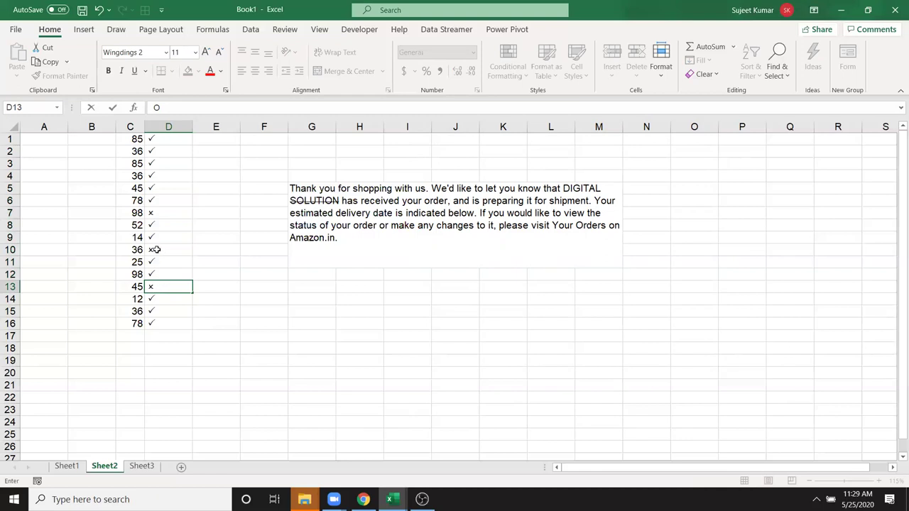
click(164, 143)
key(ctrl+End)
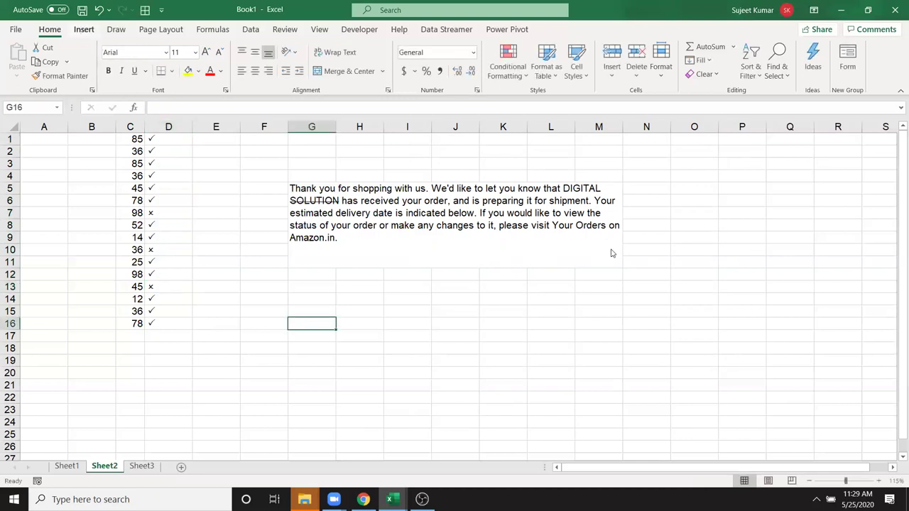
Open the Symbol dialog and switch its font to Wingdings 2
key(alt+n)
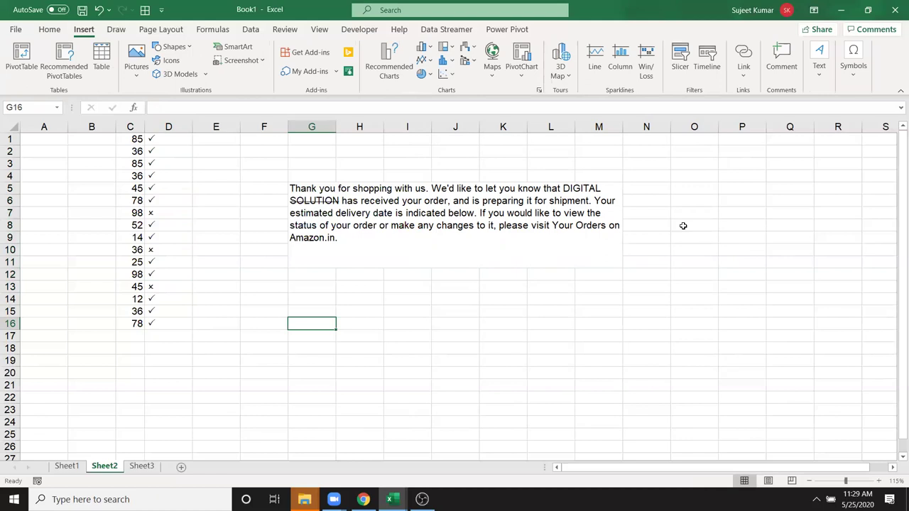
click(853, 58)
click(881, 112)
click(364, 94)
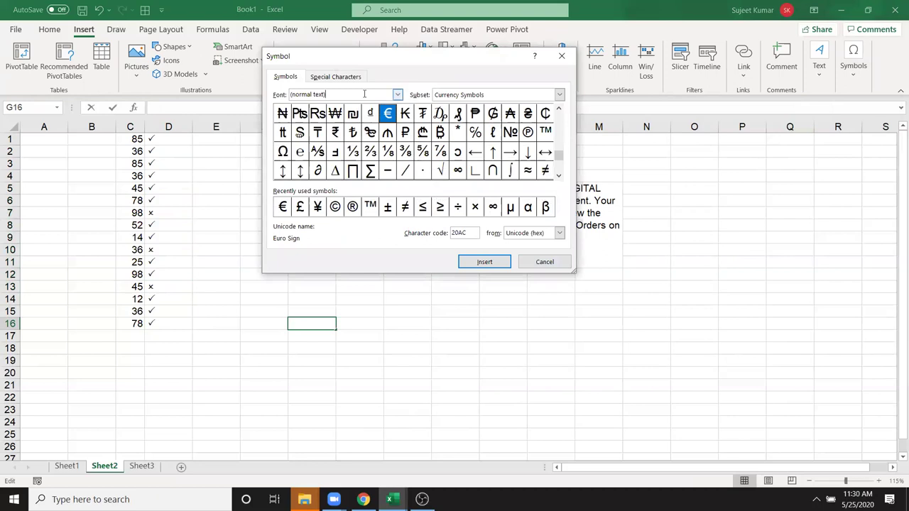
click(398, 95)
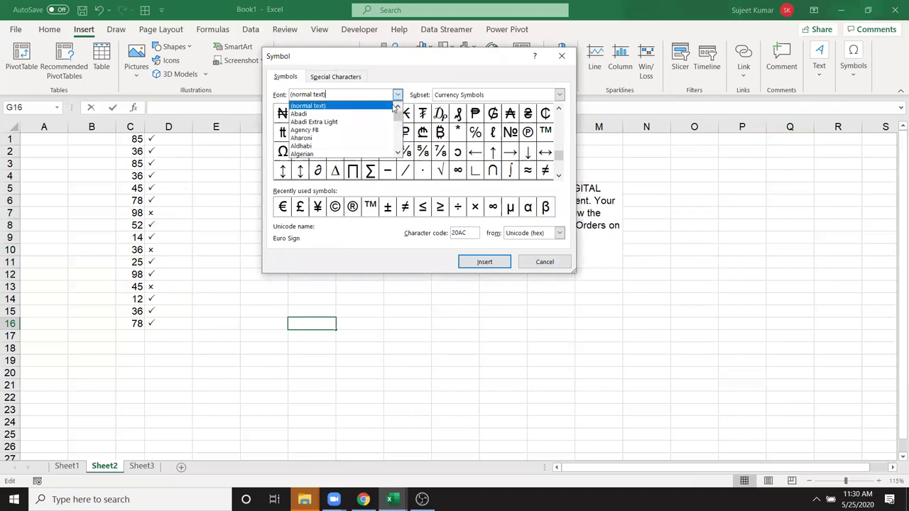
text(ww)
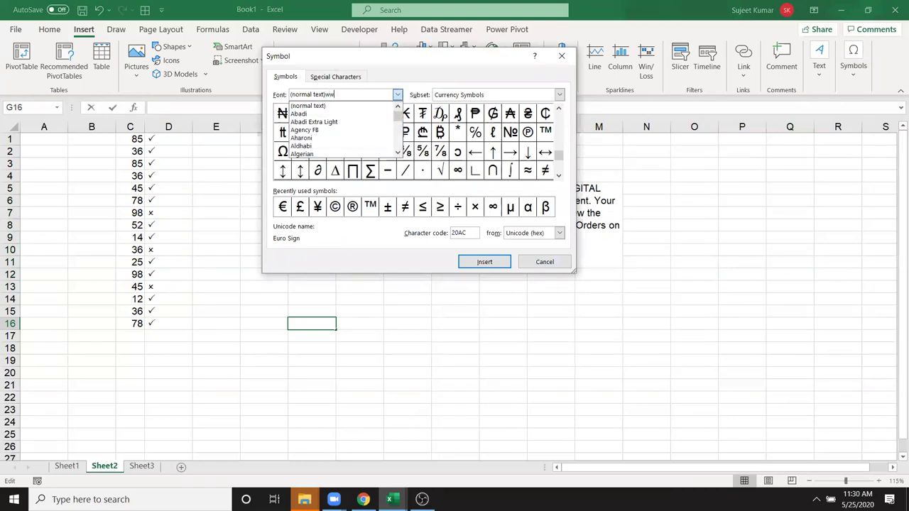
key(ctrl+a)
text(w)
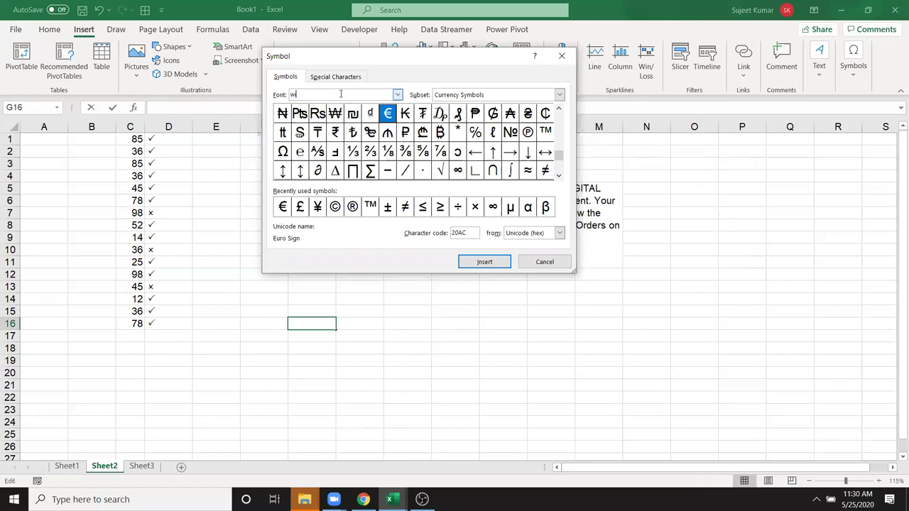
key(alt+Down)
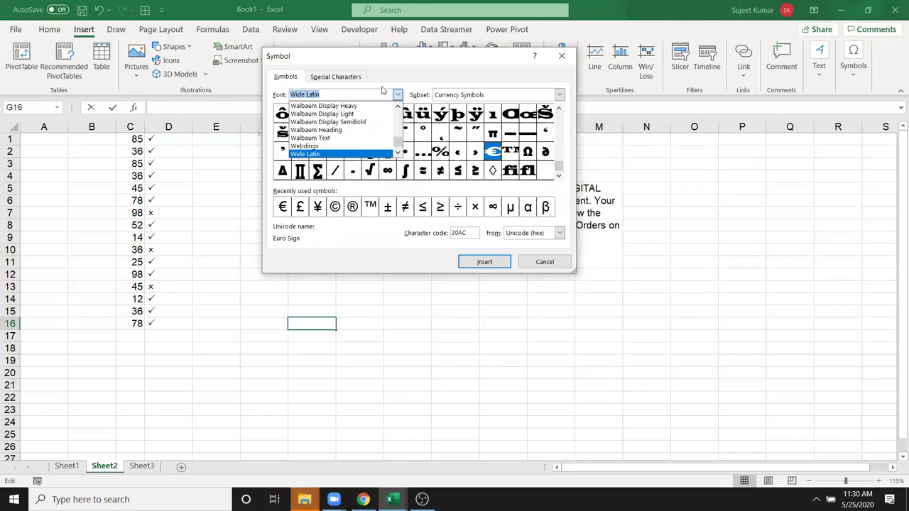
key(Down)
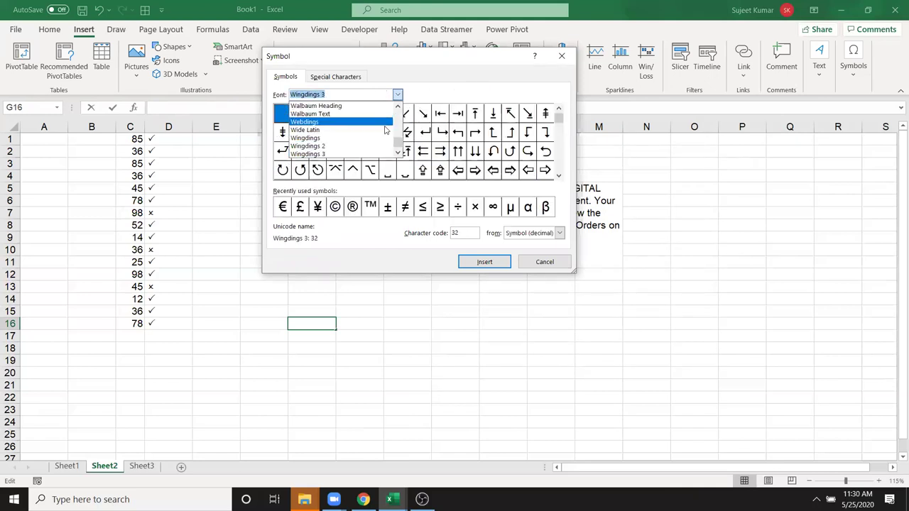
click(374, 151)
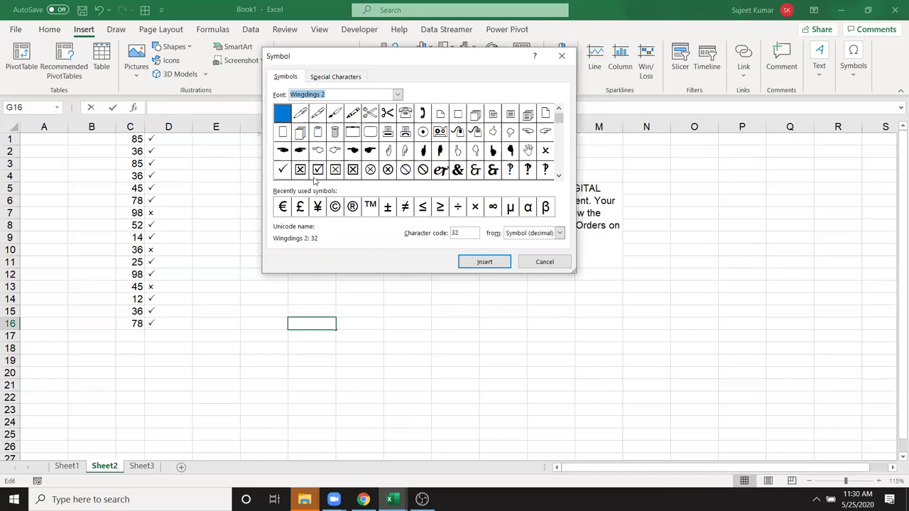
Insert the boxed check mark into G16 and inspect its character, R
double_click(321, 168)
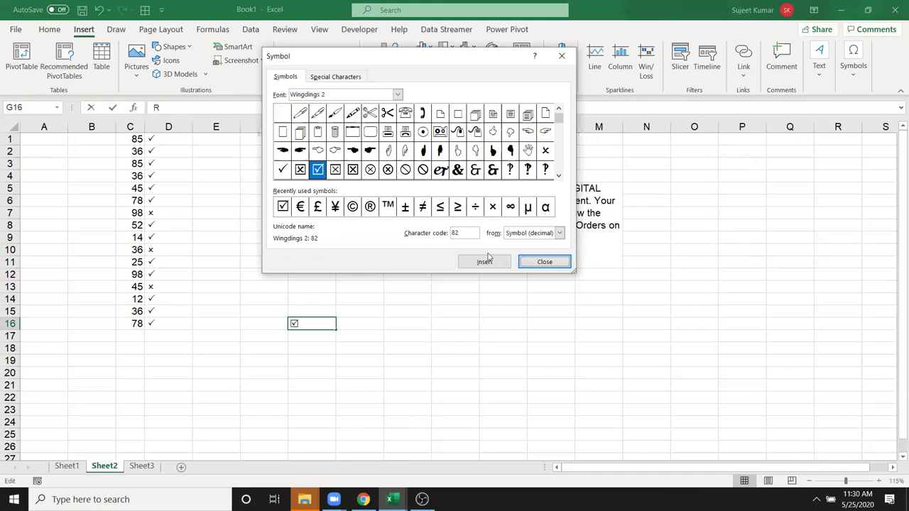
click(531, 262)
click(349, 336)
click(319, 323)
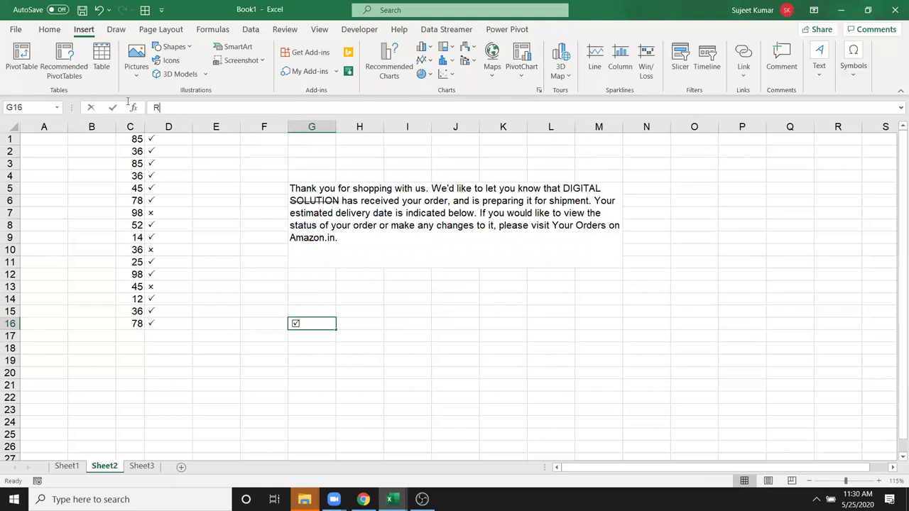
double_click(156, 107)
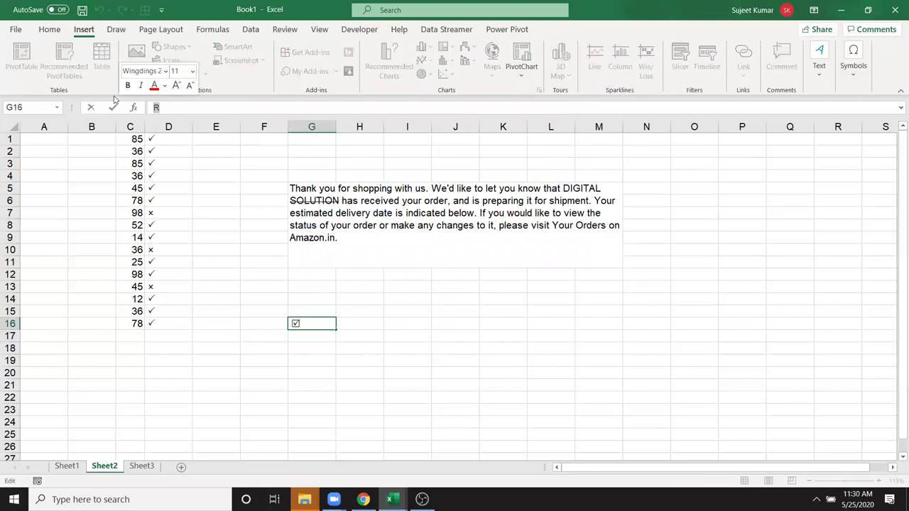
Enter =IF(D1="P","OK","PEND") in cell E1
click(114, 104)
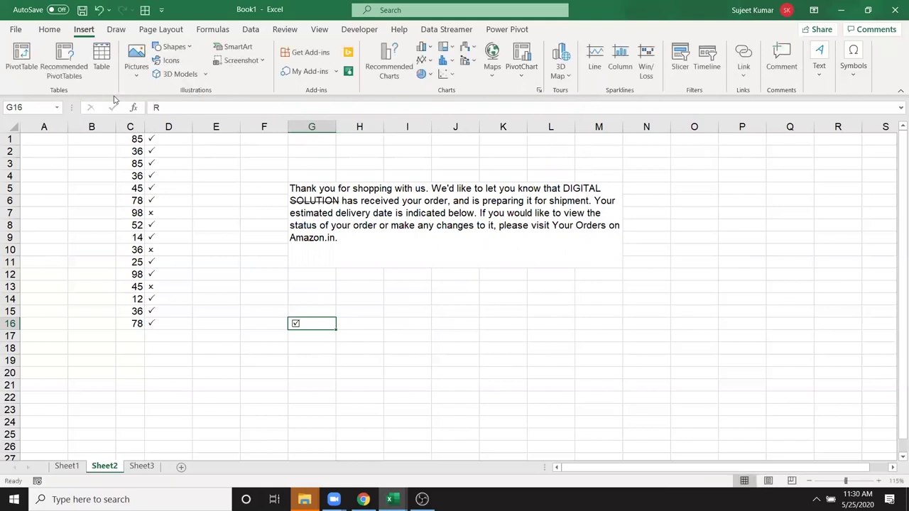
click(169, 142)
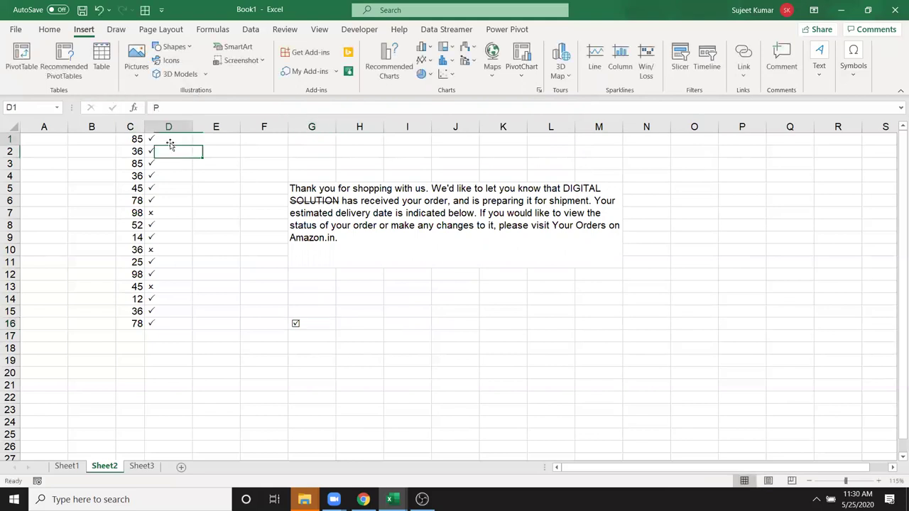
click(221, 139)
text(=if()
key(Left)
text(=)
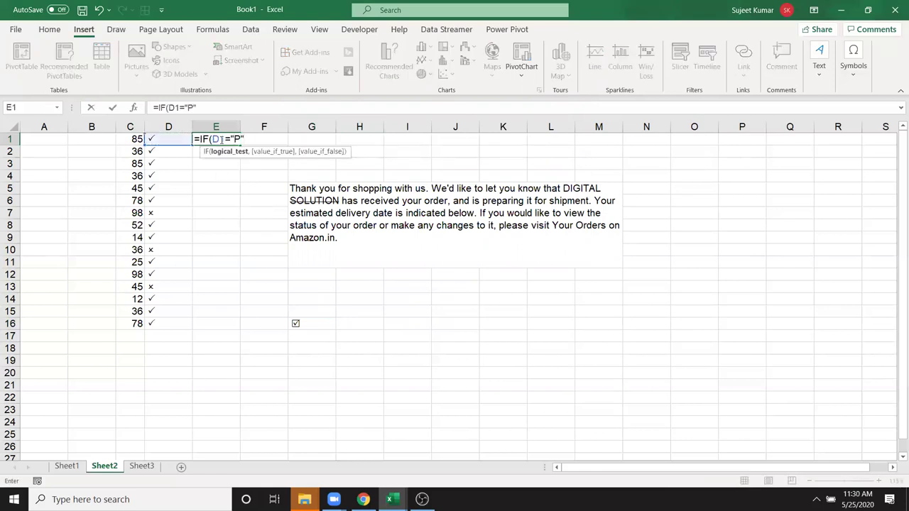
text(,)
text(OK)
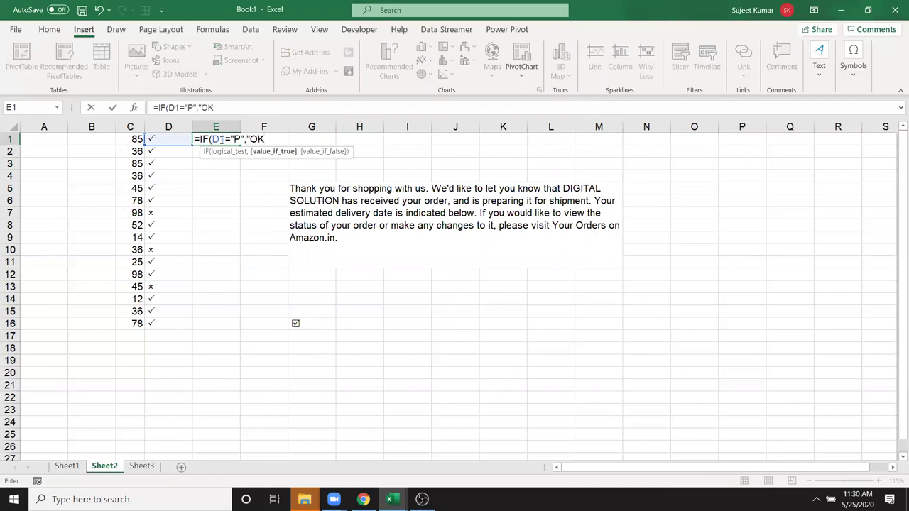
text(",)
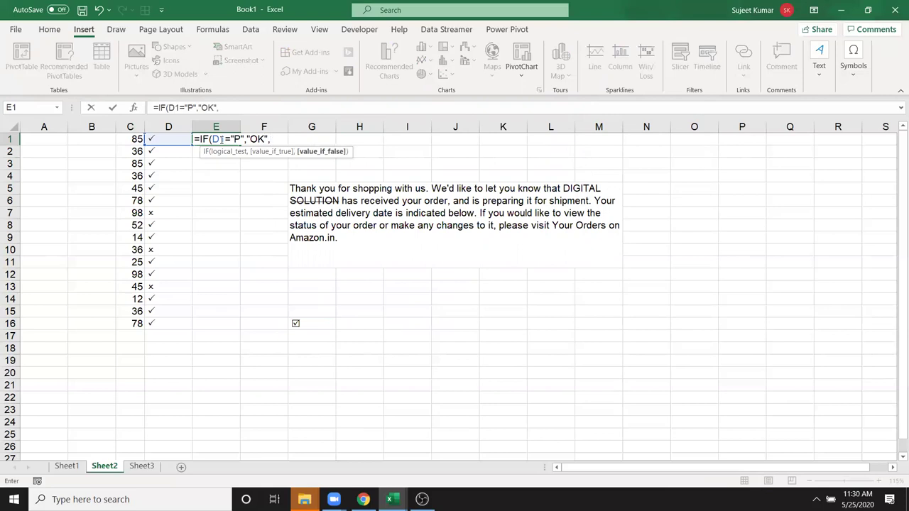
text(PEND)
text())
key(Return)
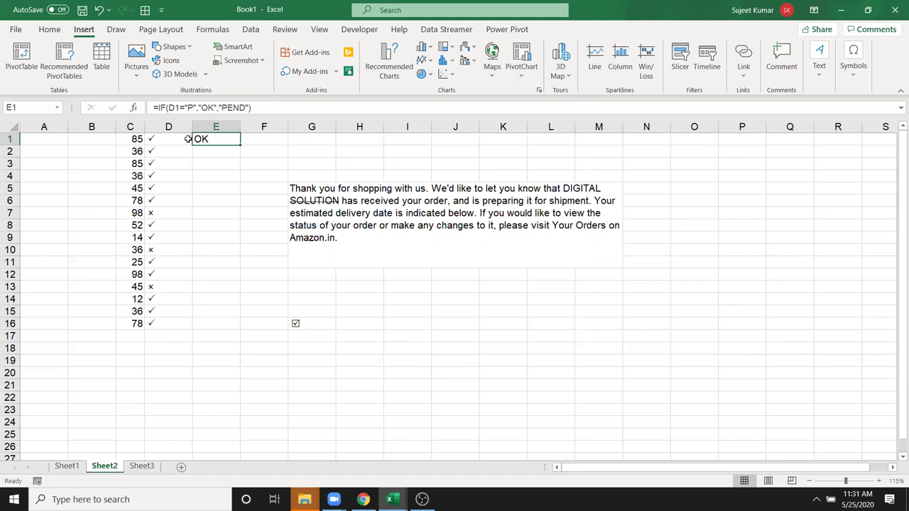
click(253, 140)
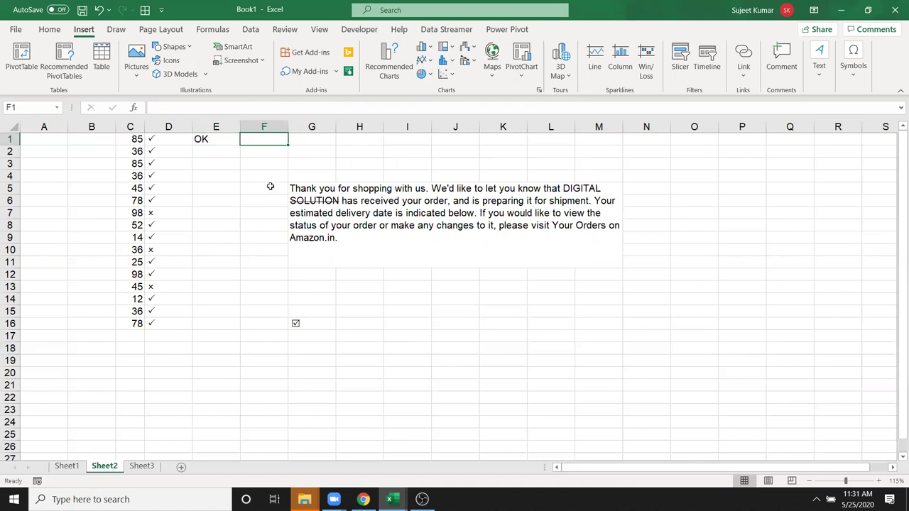
Drag the merged thank-you block from G5 to L14, dismissing the merged-cell warning
click(313, 238)
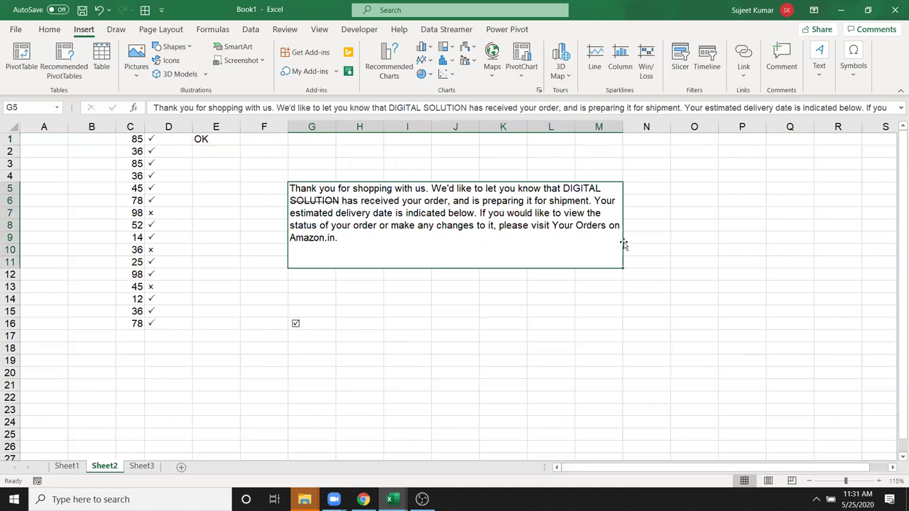
drag(623, 244, 724, 247)
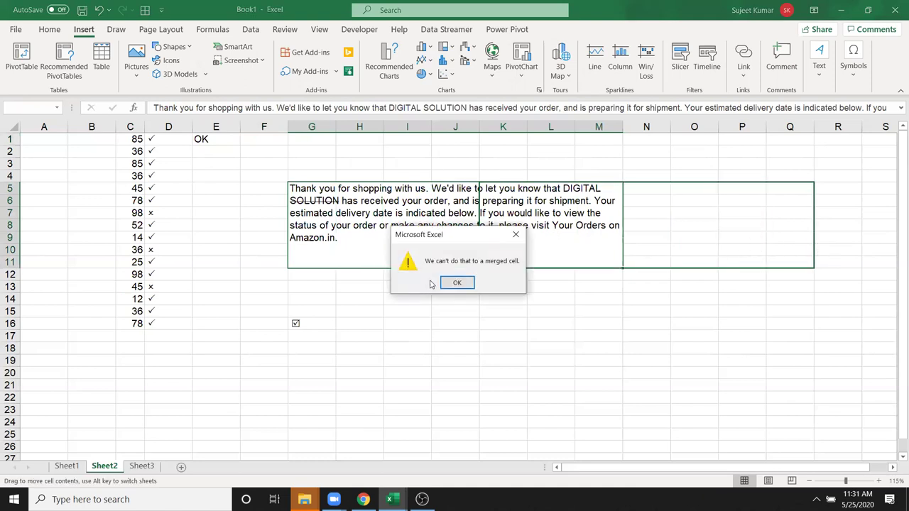
click(457, 283)
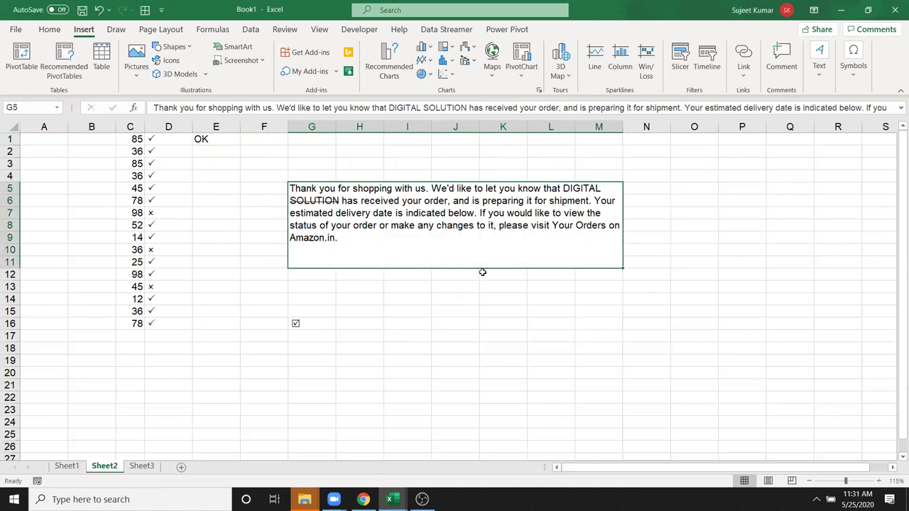
drag(482, 272, 722, 383)
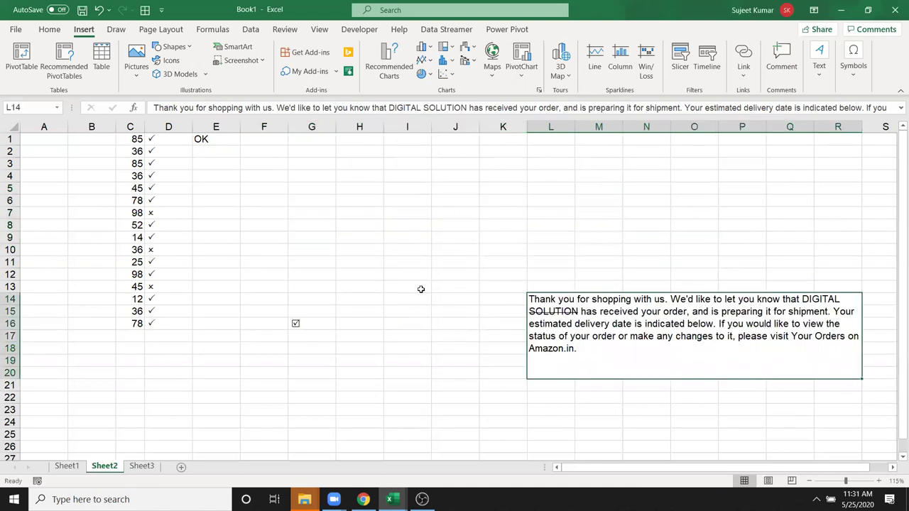
click(249, 142)
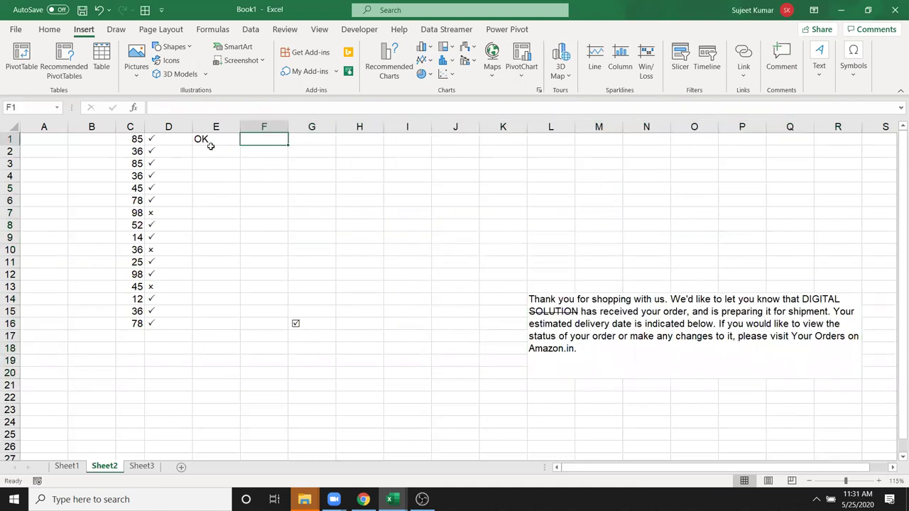
click(217, 140)
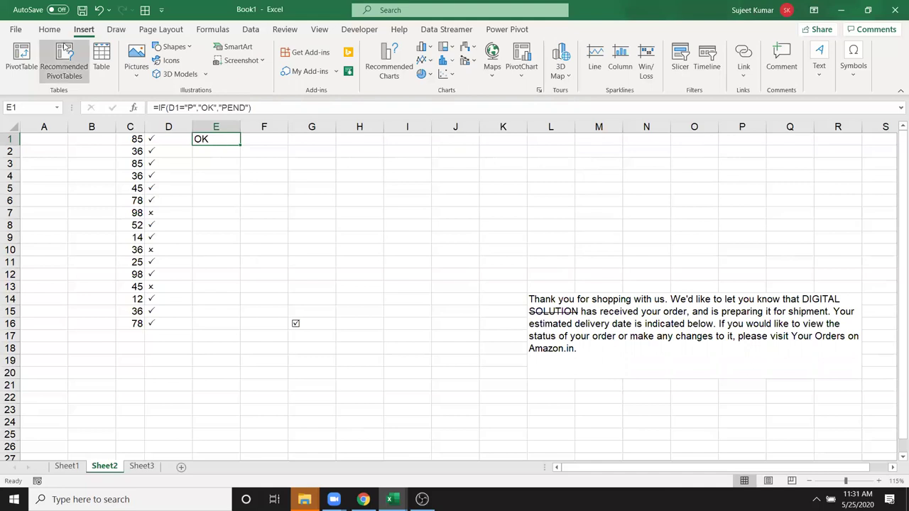
Delete E1's formula, then start a List data validation and cancel it
key(Delete)
click(251, 29)
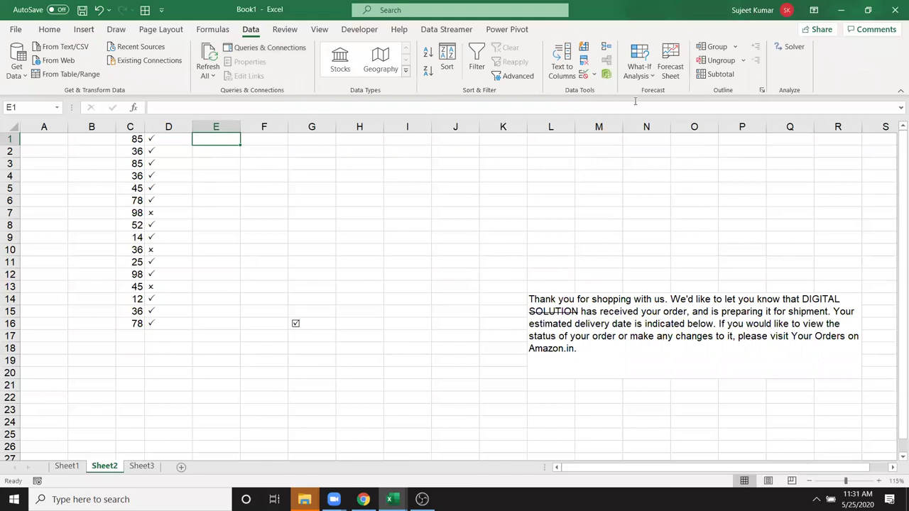
click(585, 74)
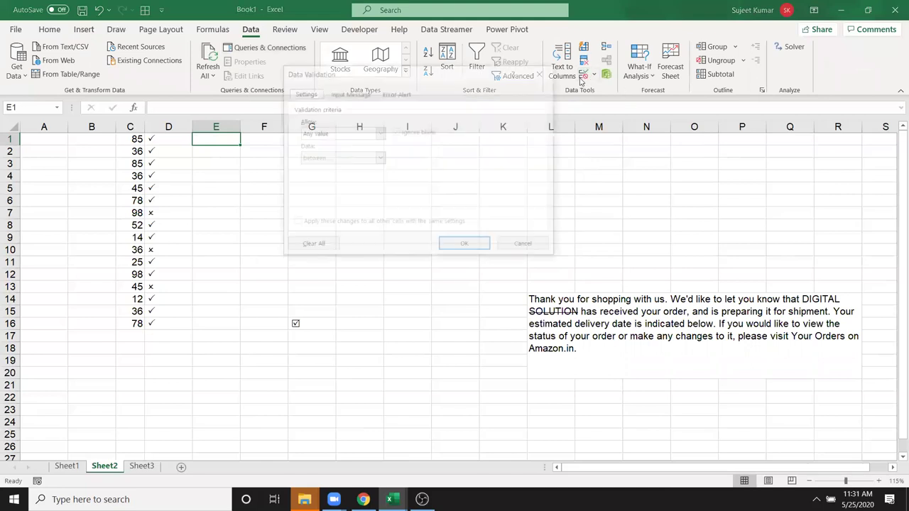
click(345, 134)
click(312, 168)
click(318, 182)
text(Puja,)
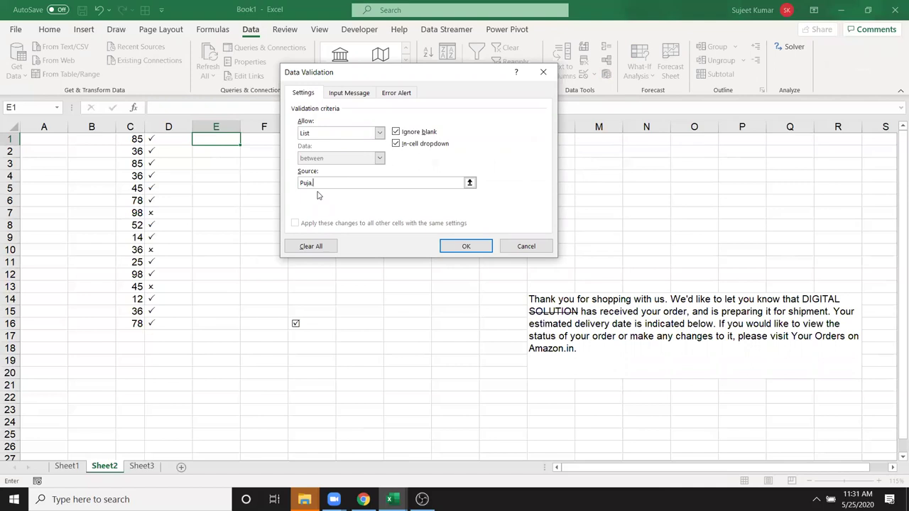
key(Escape)
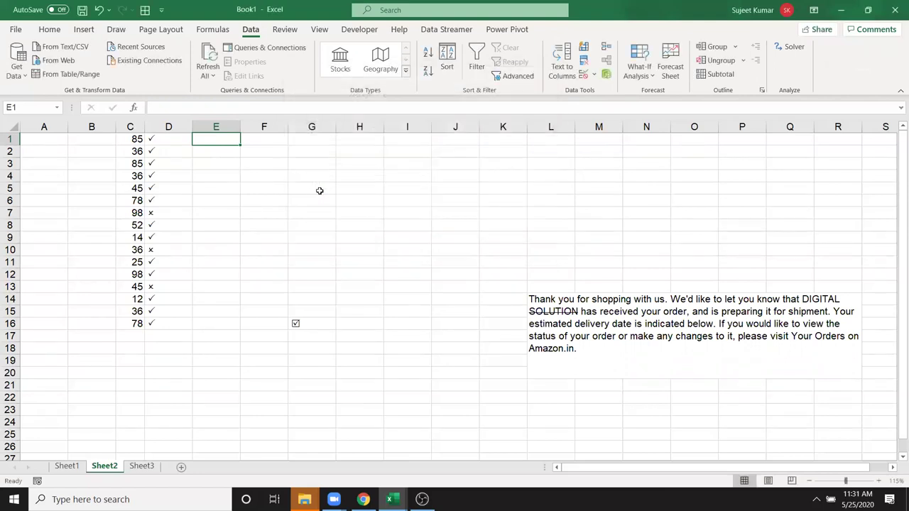
Draw a form-control check box in E1 and make row 1 slightly taller
click(352, 32)
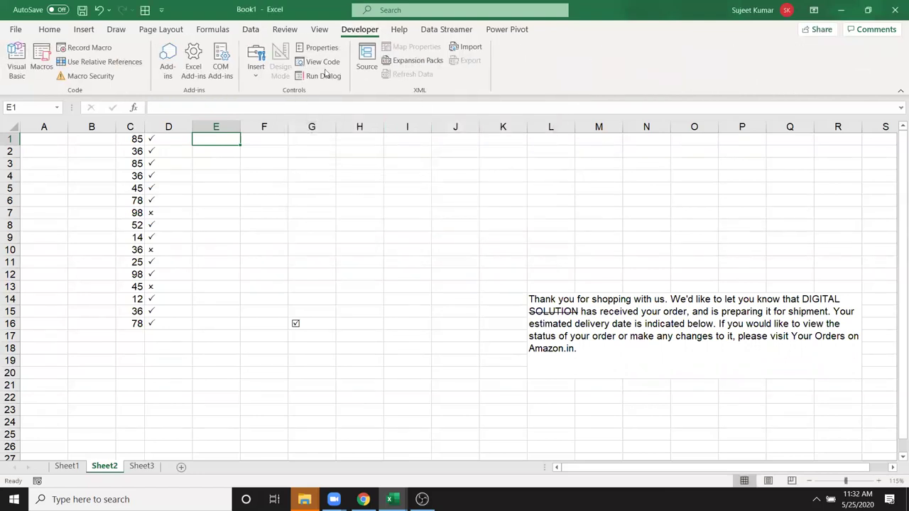
click(254, 71)
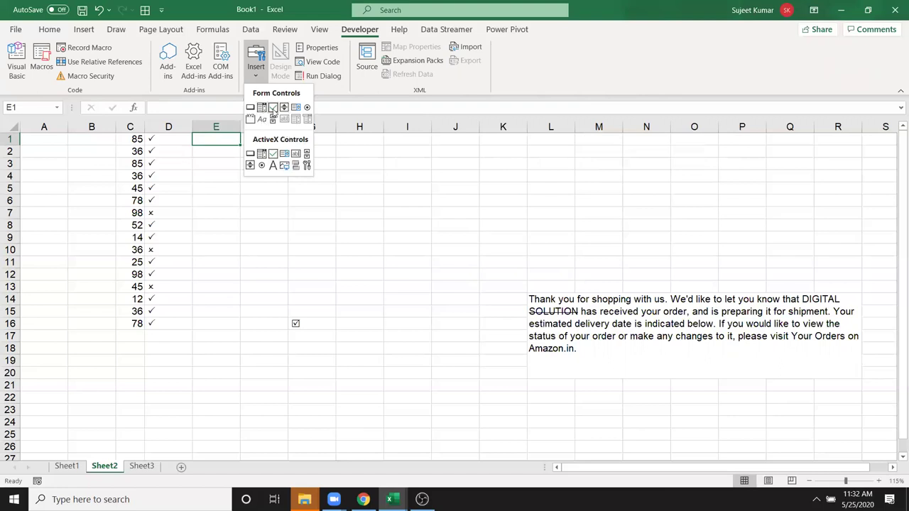
click(273, 107)
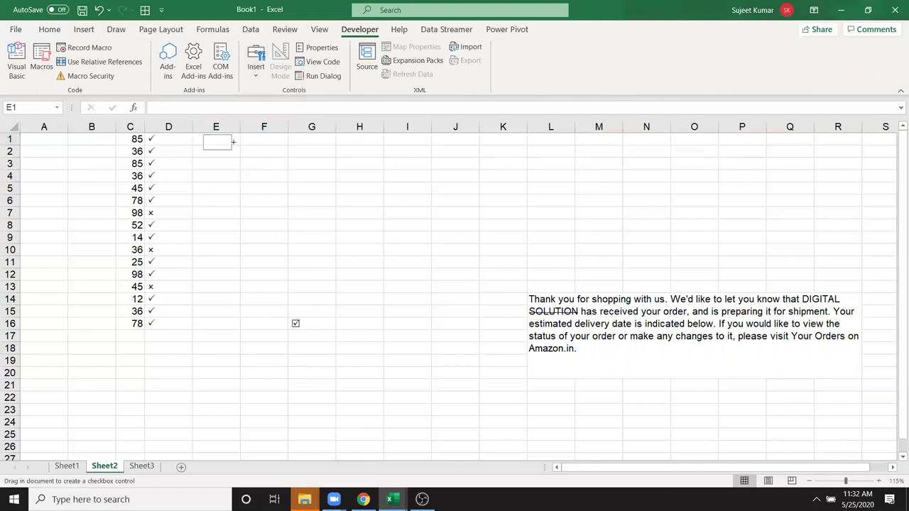
drag(202, 134, 239, 151)
click(228, 147)
ctrl+click(224, 143)
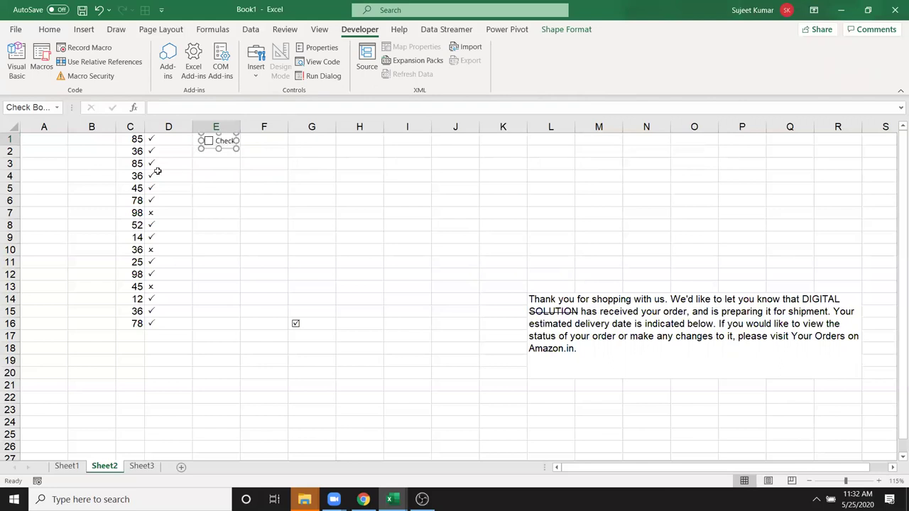
drag(20, 147, 19, 151)
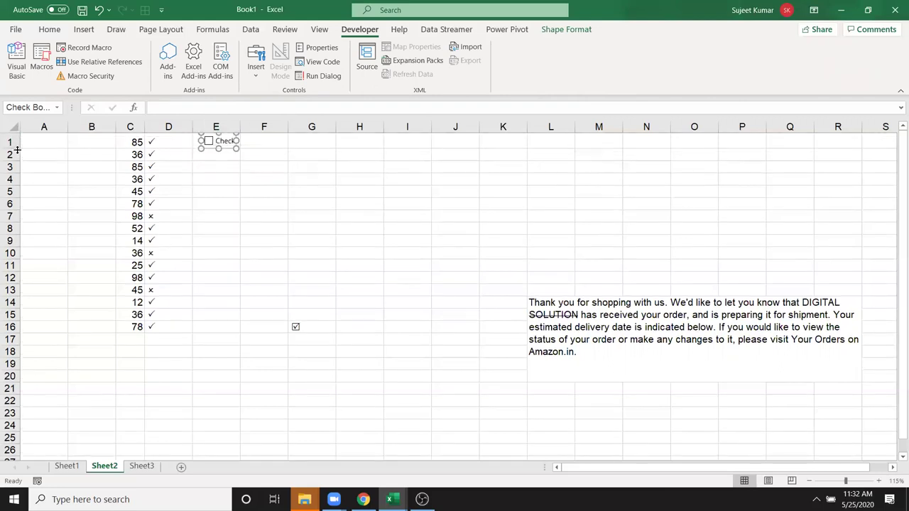
click(277, 181)
Link the check box to cell $F$1 through Format Control
click(208, 142)
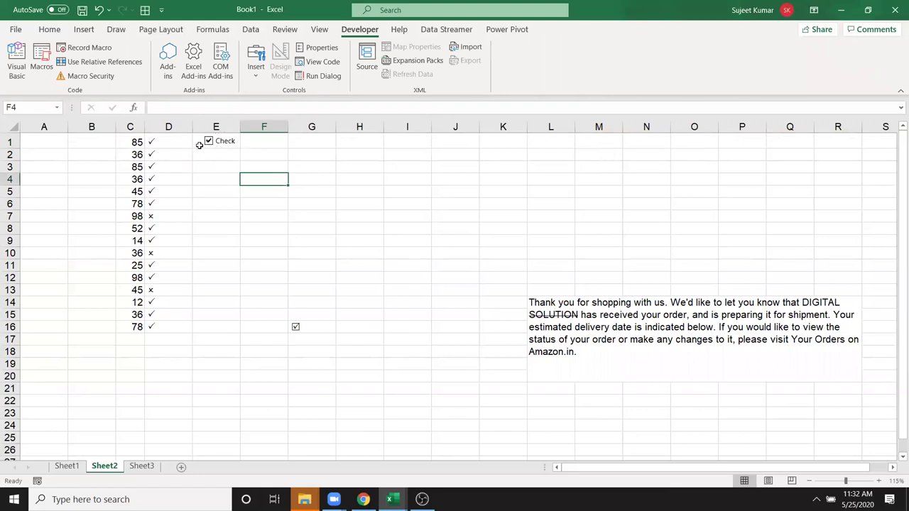
right_click(227, 144)
click(273, 275)
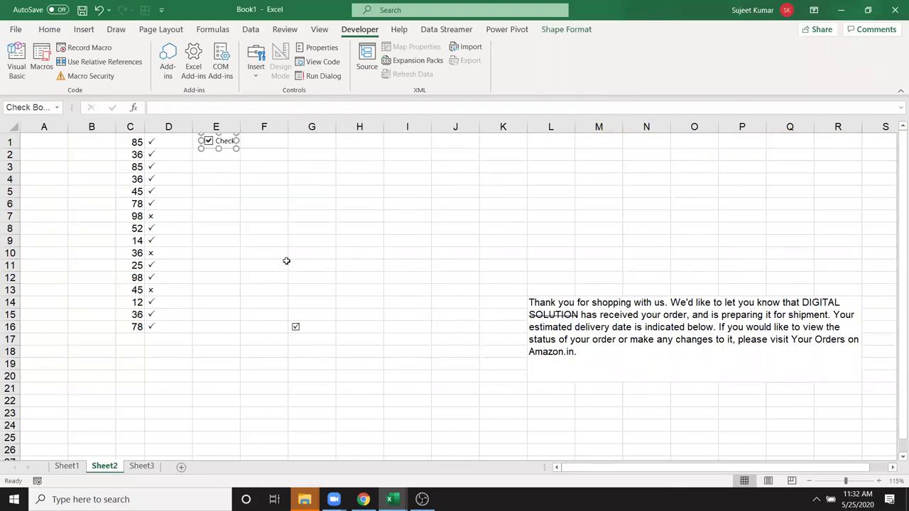
click(332, 134)
click(252, 141)
click(475, 277)
Toggle the check box repeatedly to test F1, leaving it FALSE
click(209, 205)
click(212, 146)
click(213, 146)
click(213, 146)
click(212, 145)
click(212, 145)
click(213, 146)
click(212, 146)
click(212, 145)
click(213, 145)
click(212, 146)
click(212, 145)
click(217, 153)
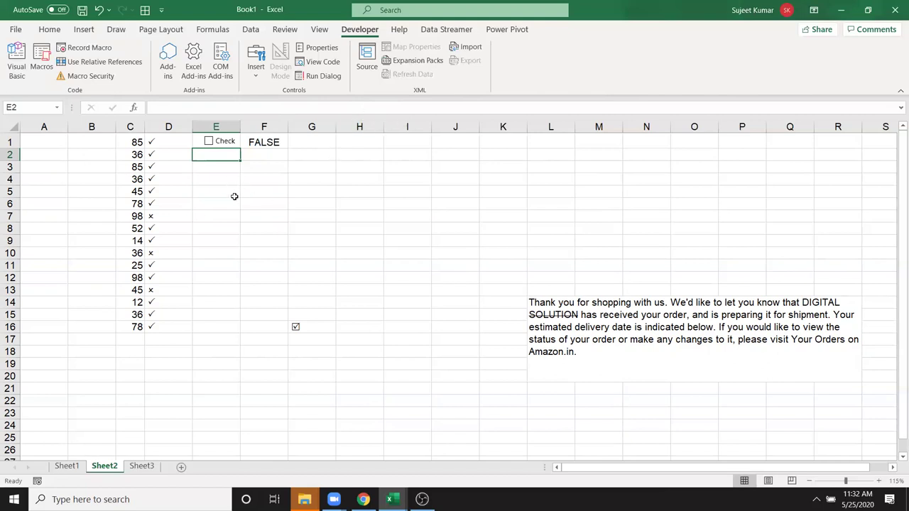
click(220, 166)
click(225, 157)
Delete the check box from E1 and clear the FALSE value from F1
right_click(228, 140)
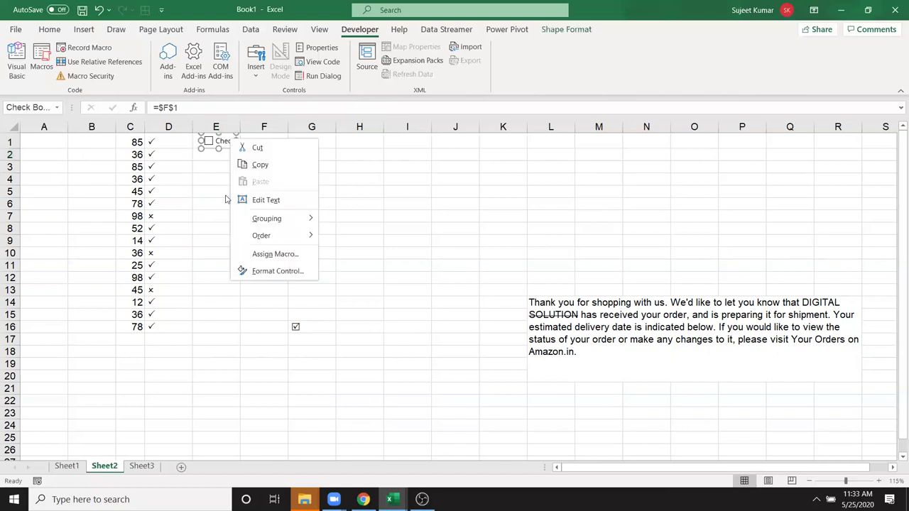
key(Escape)
key(Delete)
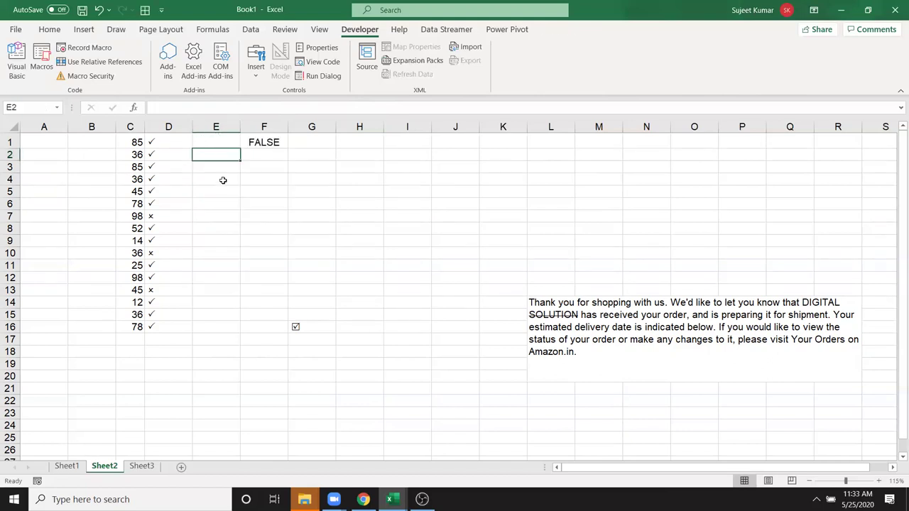
click(258, 147)
key(Delete)
click(223, 144)
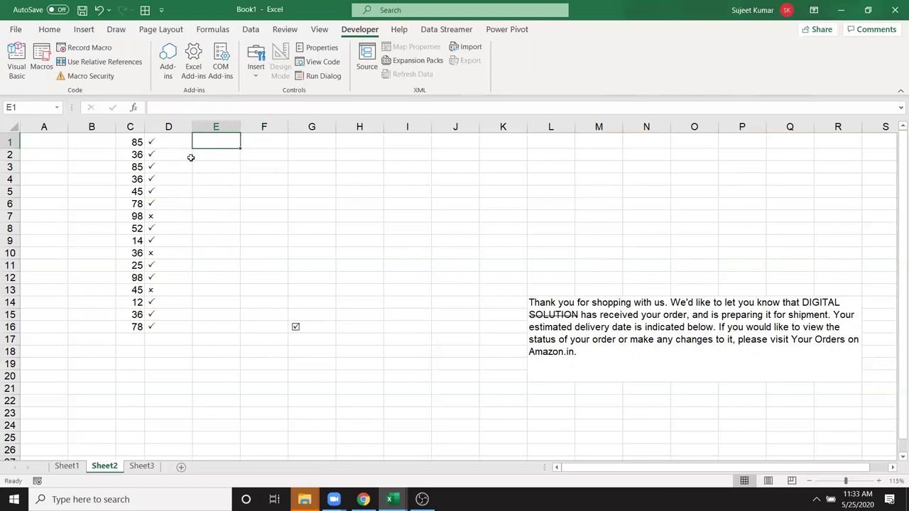
click(170, 154)
key(Down)
key(Down)
key(Down)
click(167, 304)
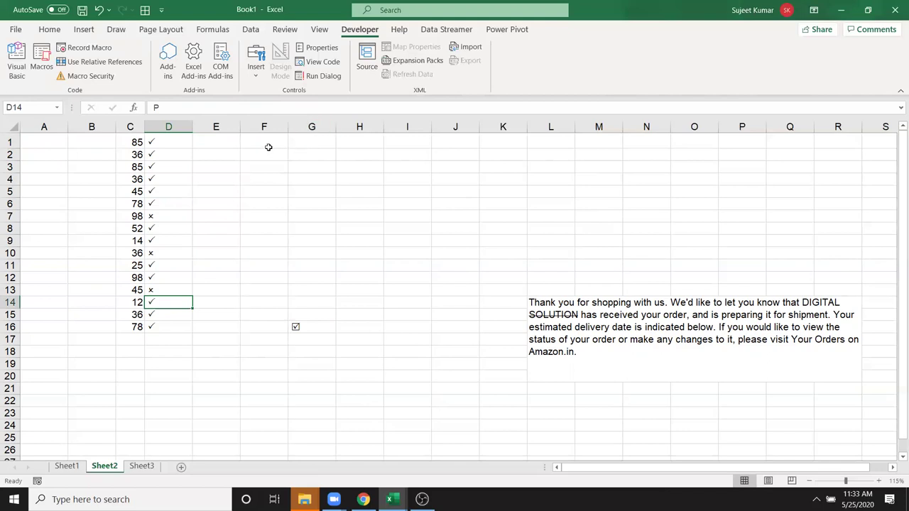
drag(382, 142, 505, 158)
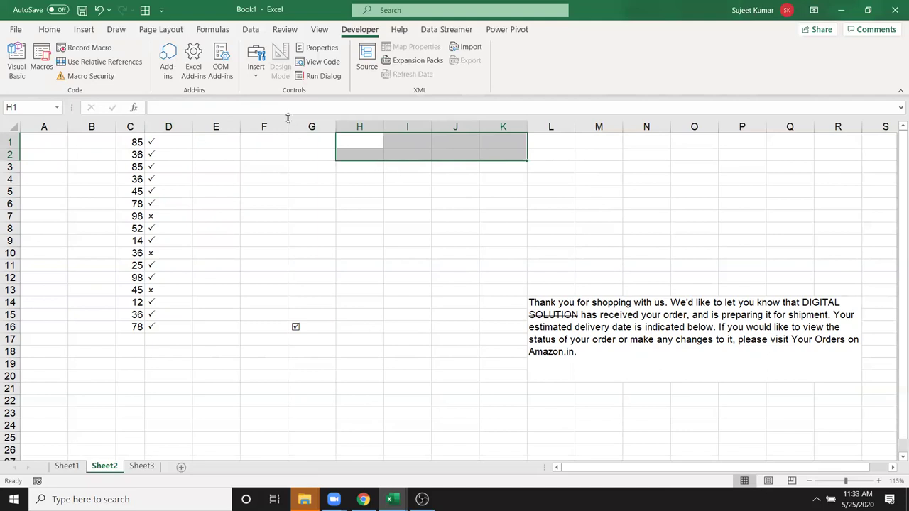
click(256, 65)
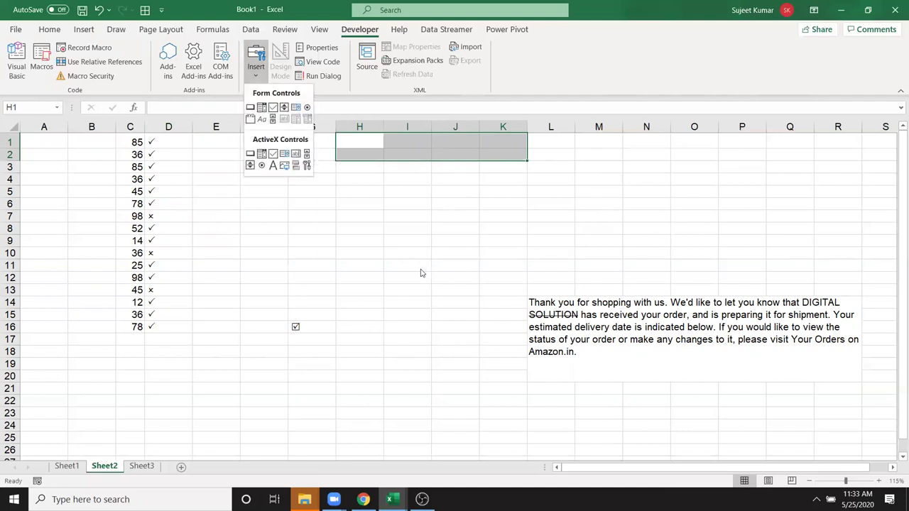
click(348, 260)
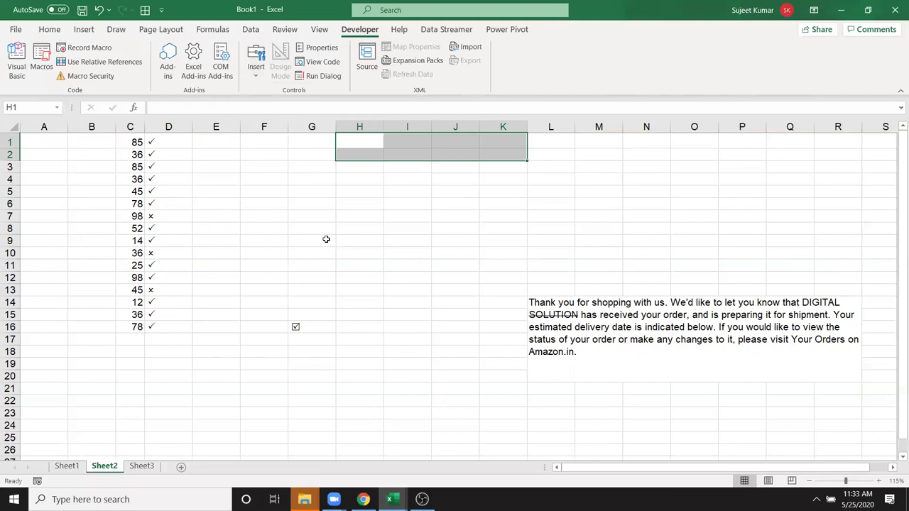
click(220, 203)
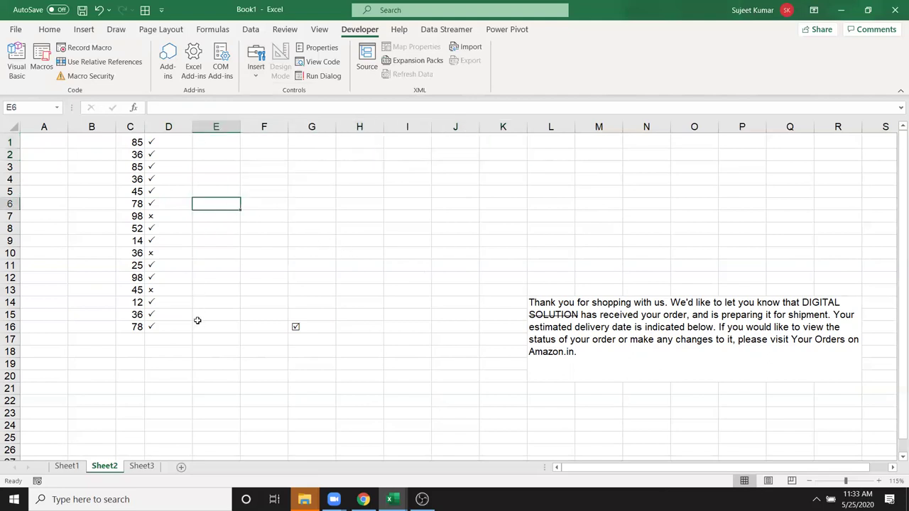
click(310, 317)
click(297, 326)
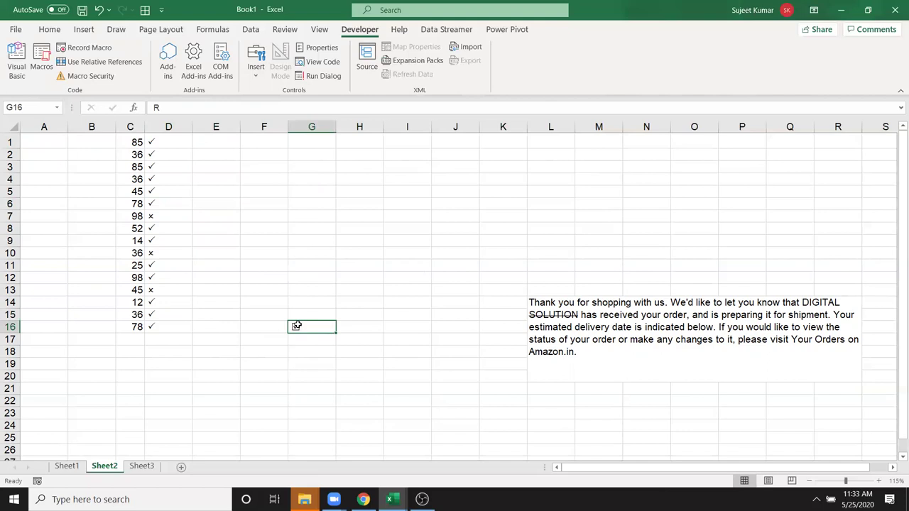
click(220, 289)
click(183, 202)
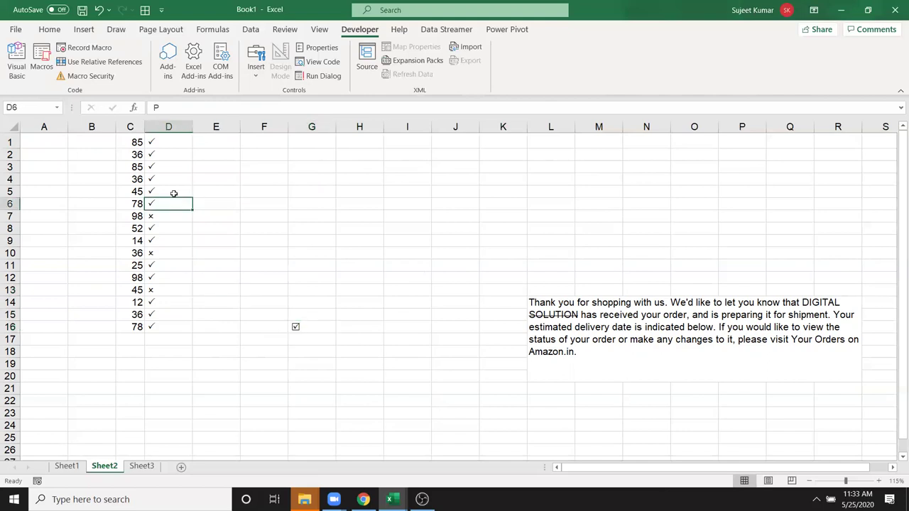
drag(171, 142, 163, 323)
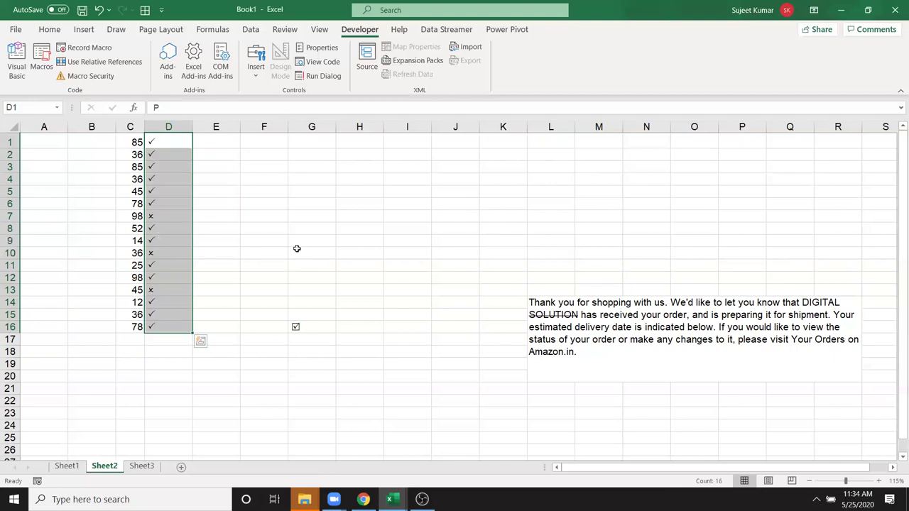
Enter J in F3 and angle it clockwise so it reads as a tick
click(261, 164)
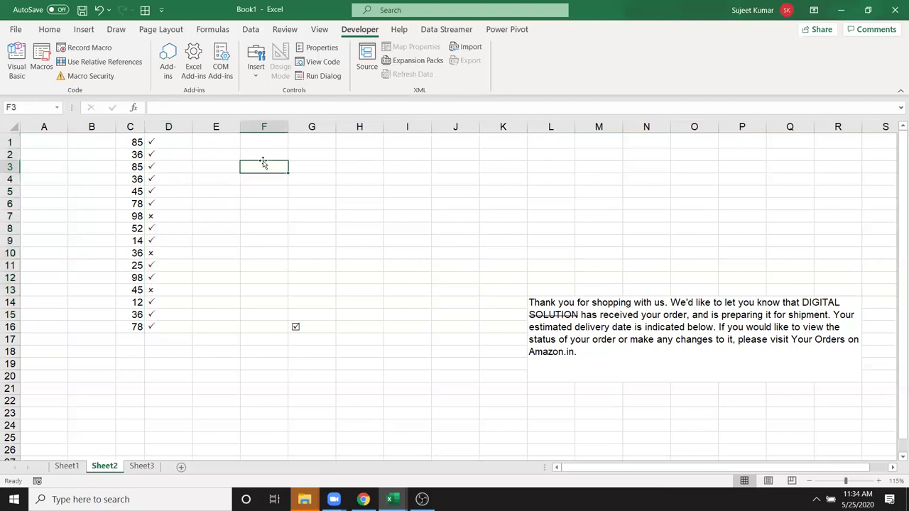
text(J)
key(Return)
click(263, 161)
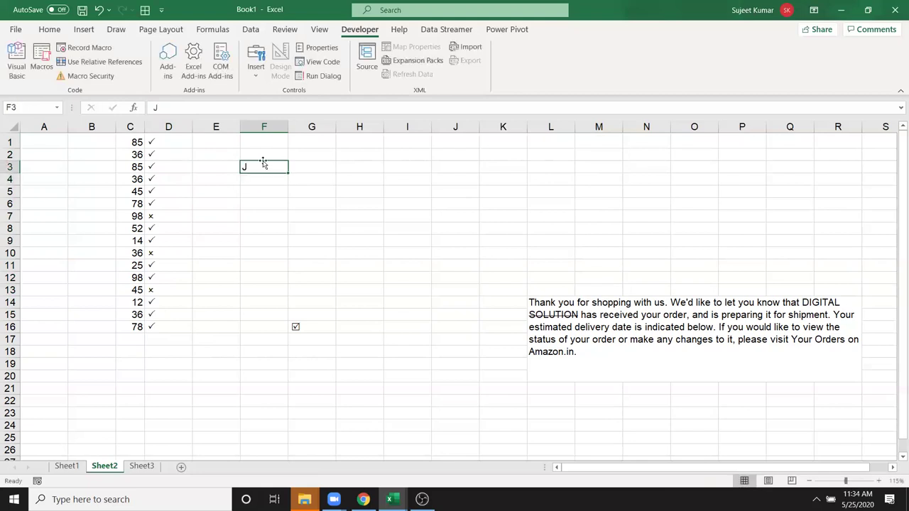
click(50, 29)
click(289, 52)
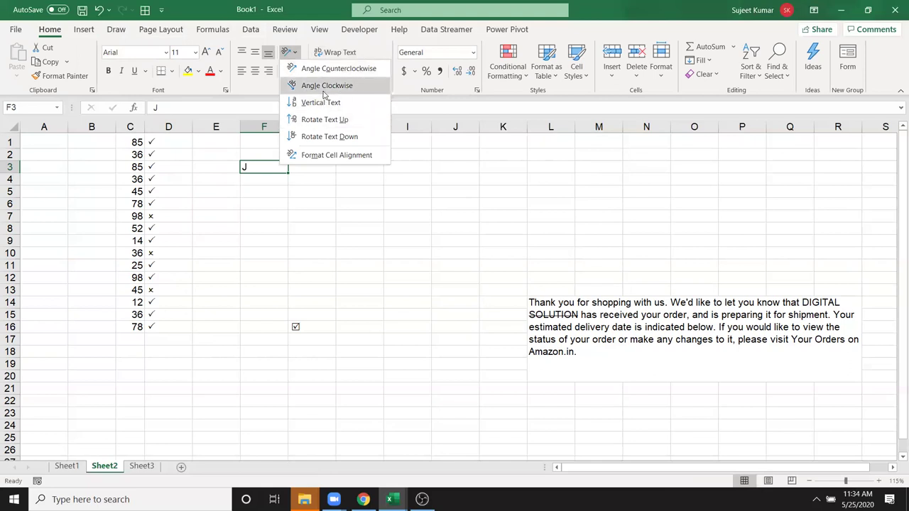
click(324, 87)
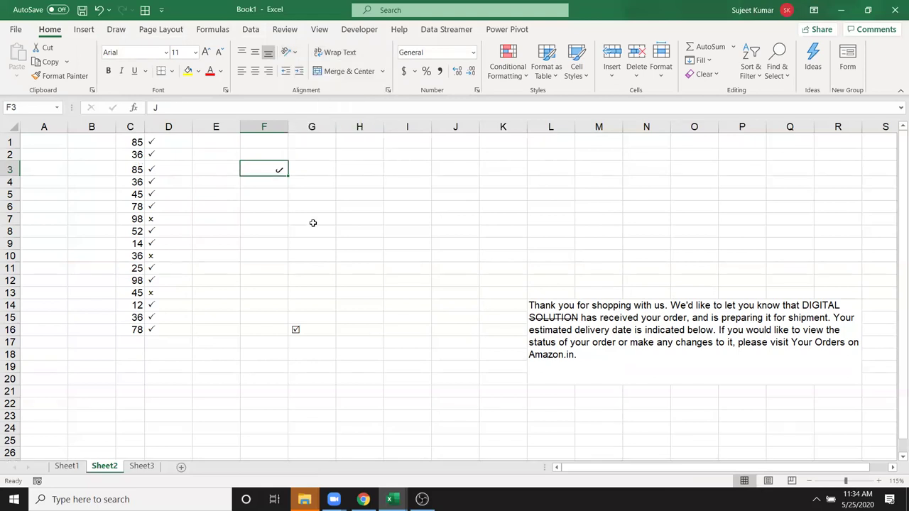
Type X in F4 and select both marks in F3:F4
click(251, 182)
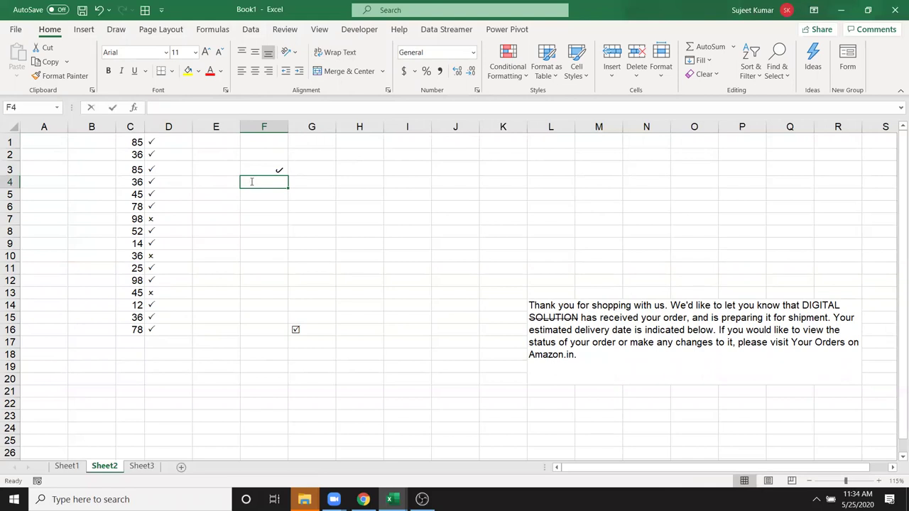
text(X)
click(339, 242)
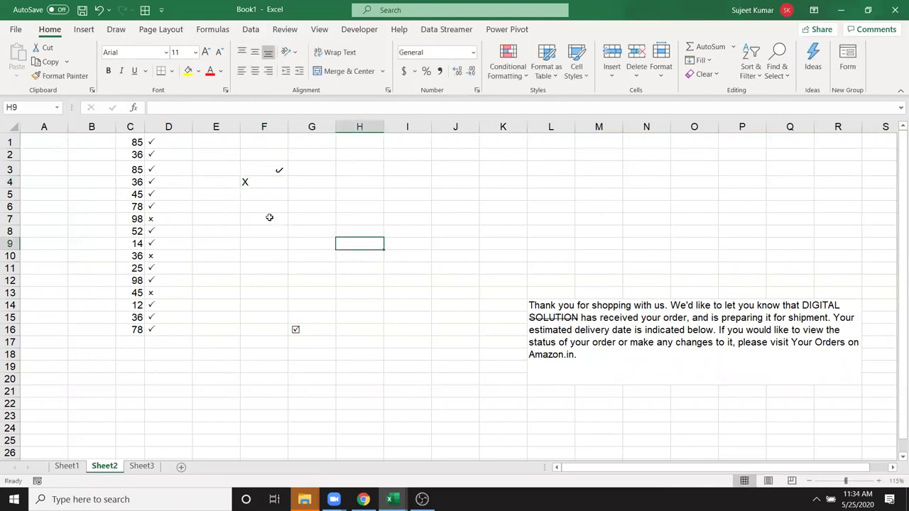
click(255, 170)
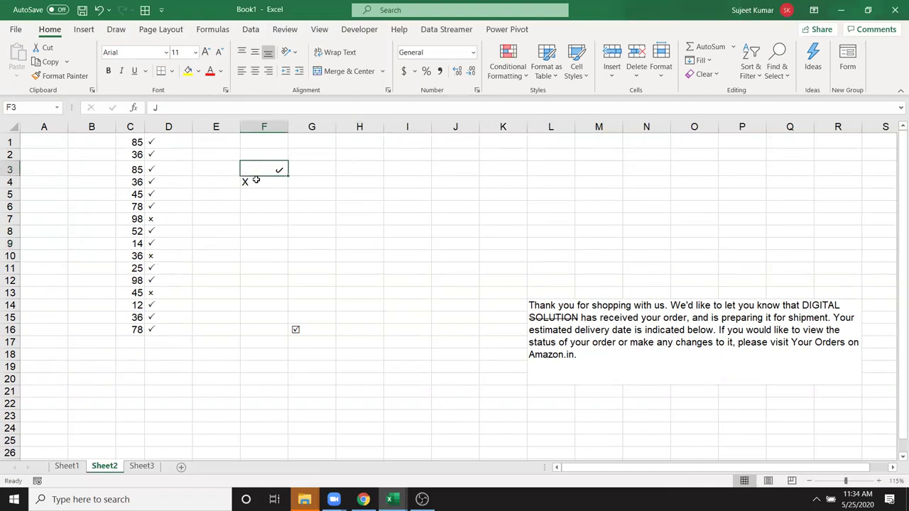
drag(255, 170, 253, 182)
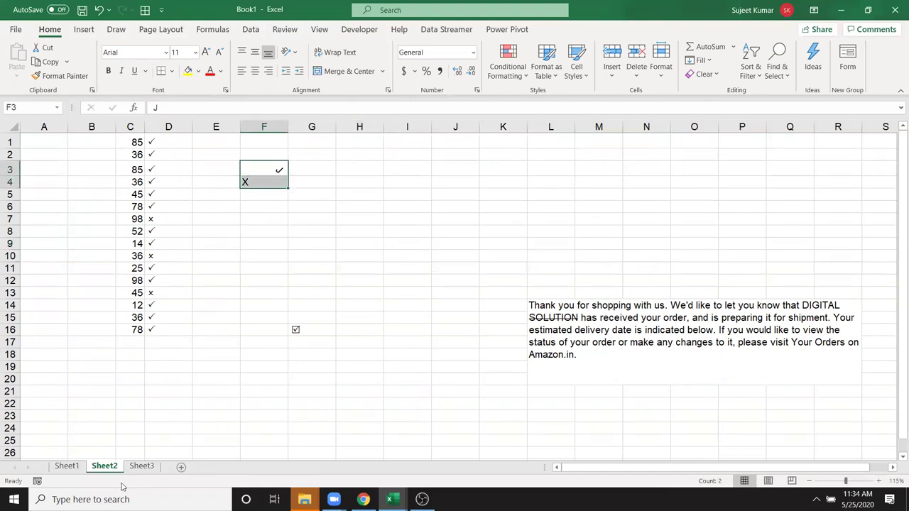
On Sheet3 enter Name in A1 and 1-May-20 in B1, then fill dates through X1
click(141, 466)
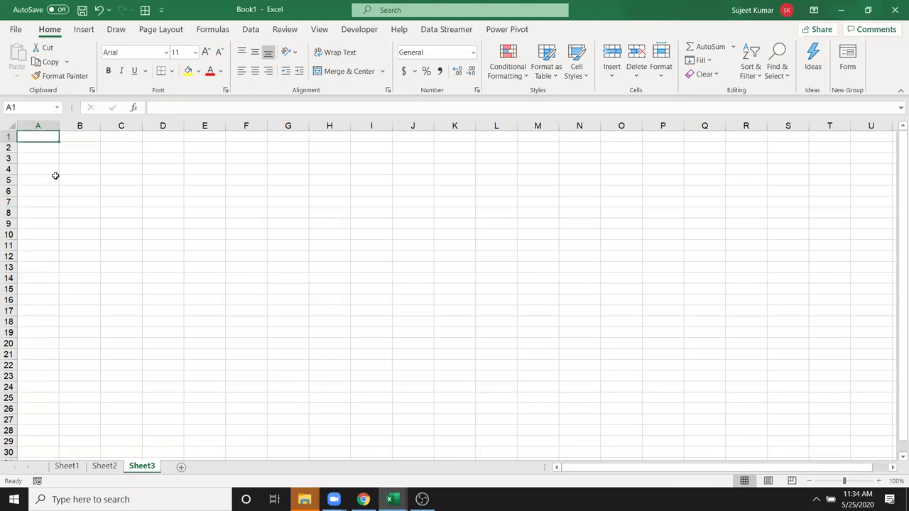
text(Name)
key(Tab)
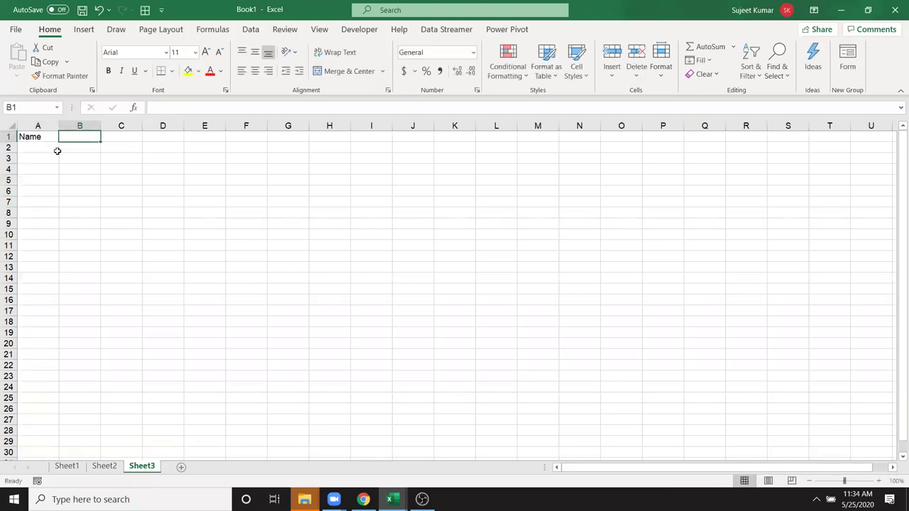
text(1/)
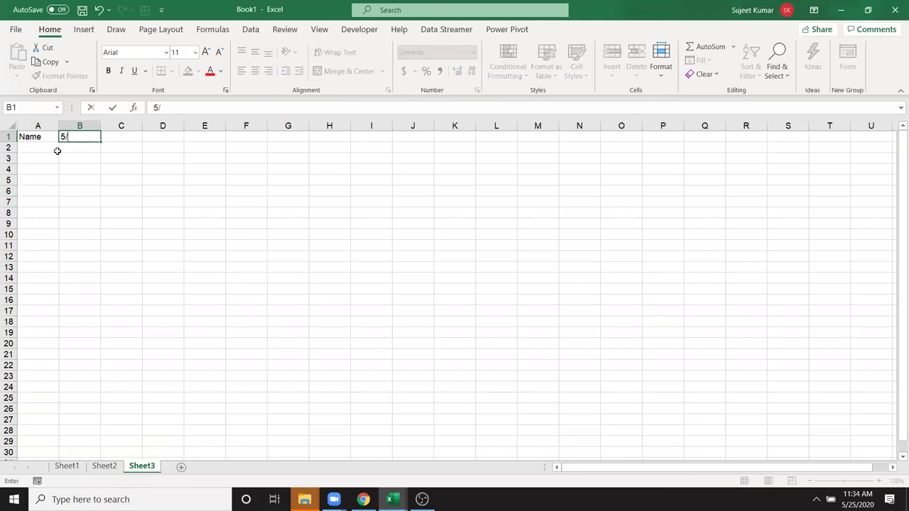
text(5)
key(Return)
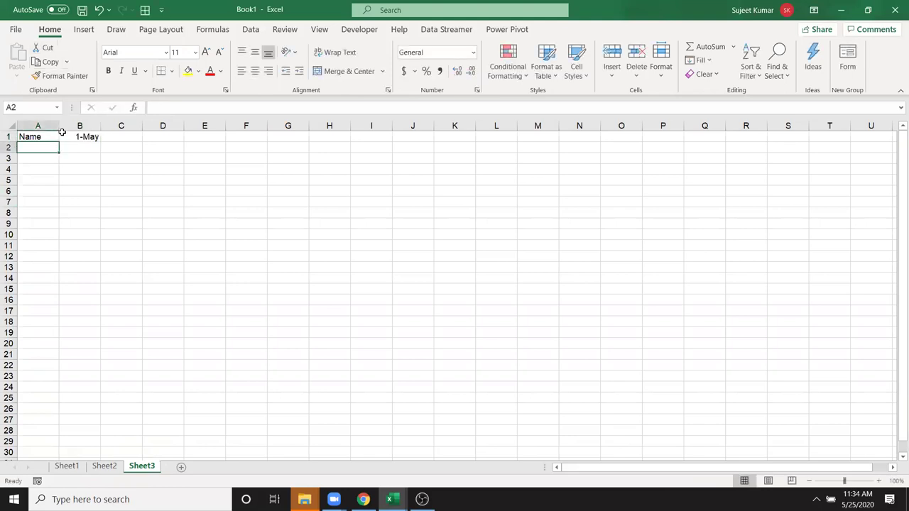
click(63, 134)
key(ctrl+shift+3)
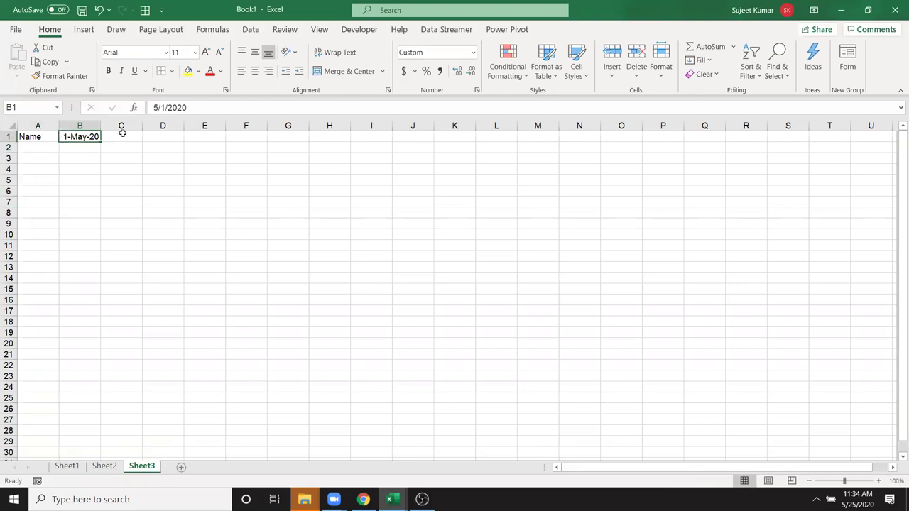
mouse_move(101, 141)
mouse_down()
mouse_move(293, 159)
mouse_move(898, 161)
mouse_up()
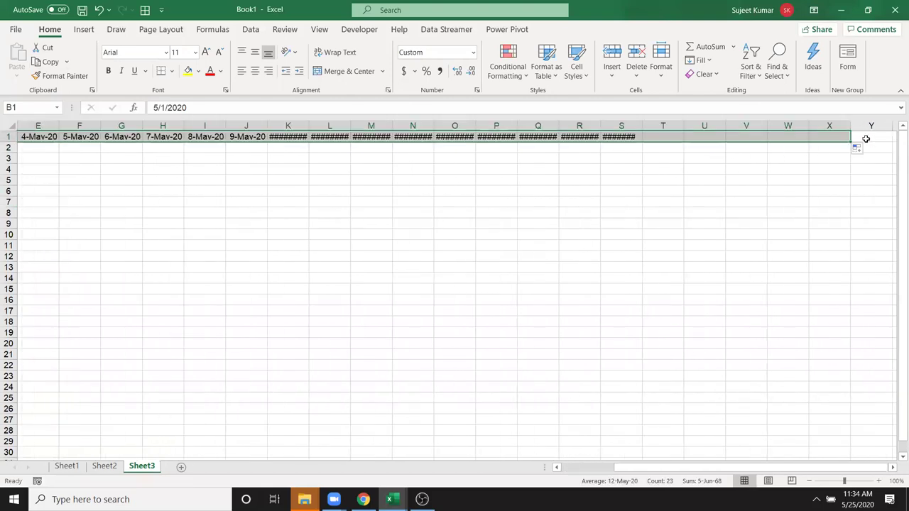
drag(898, 161, 853, 145)
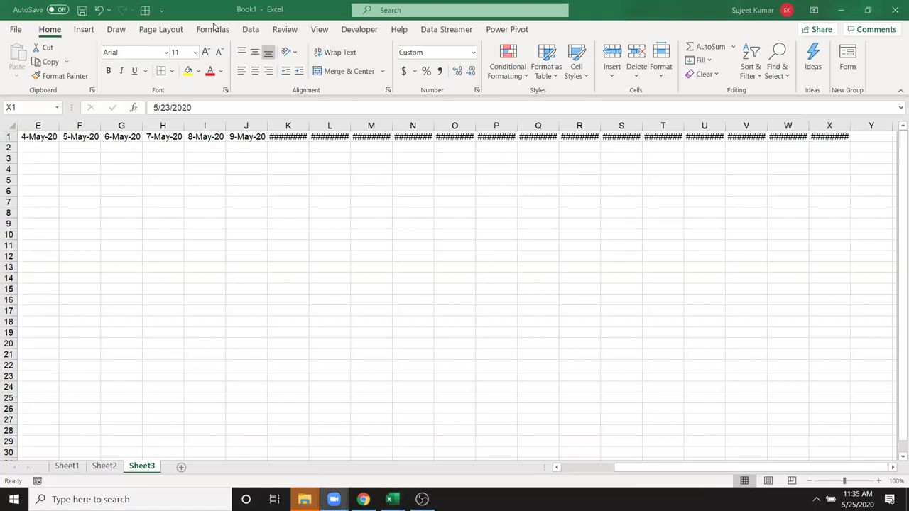
AutoFit columns K–X so the filled May dates display in full
drag(288, 126, 845, 147)
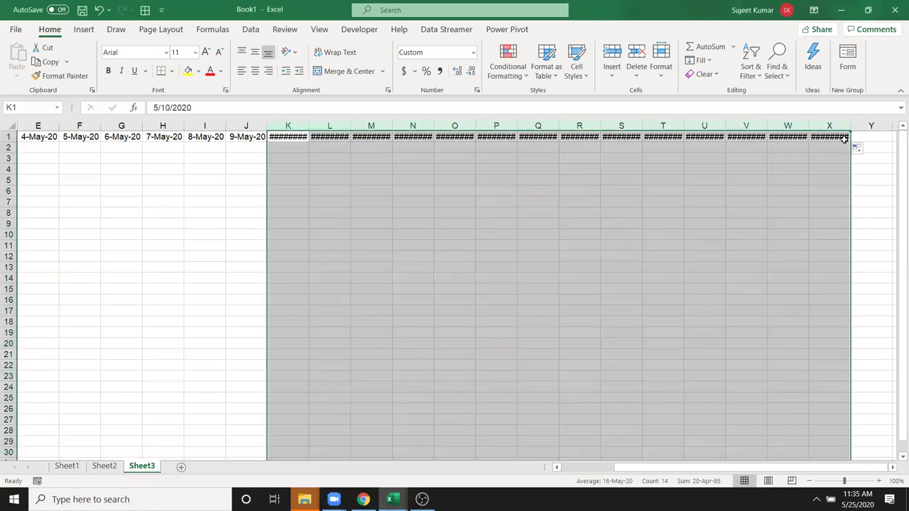
double_click(850, 127)
click(575, 127)
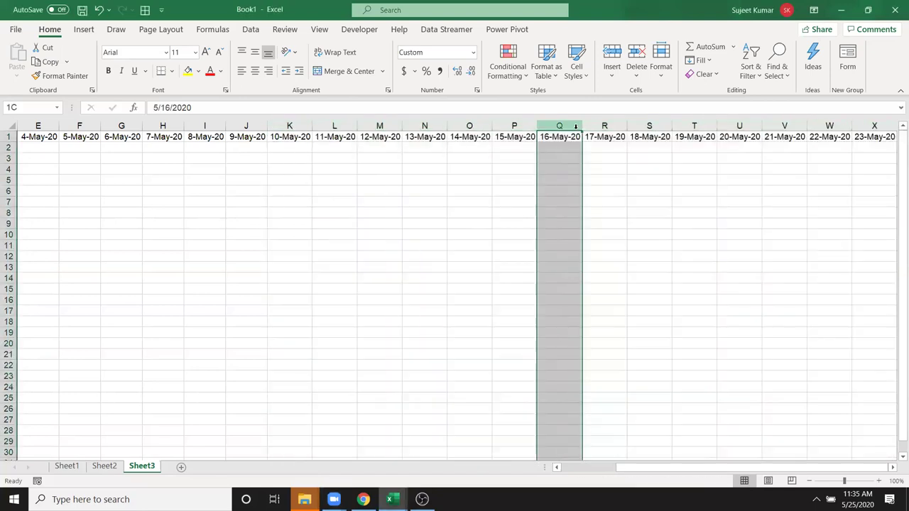
key(ctrl+Right)
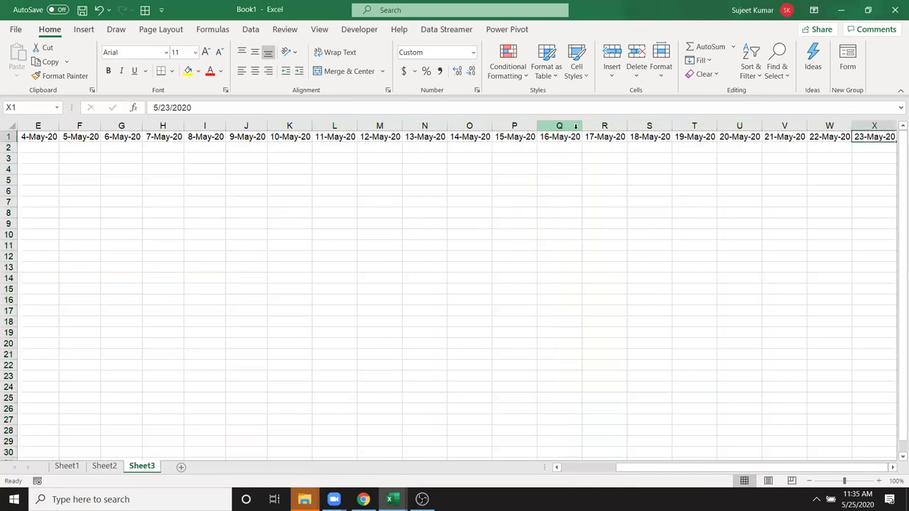
key(ctrl+Left)
key(Right)
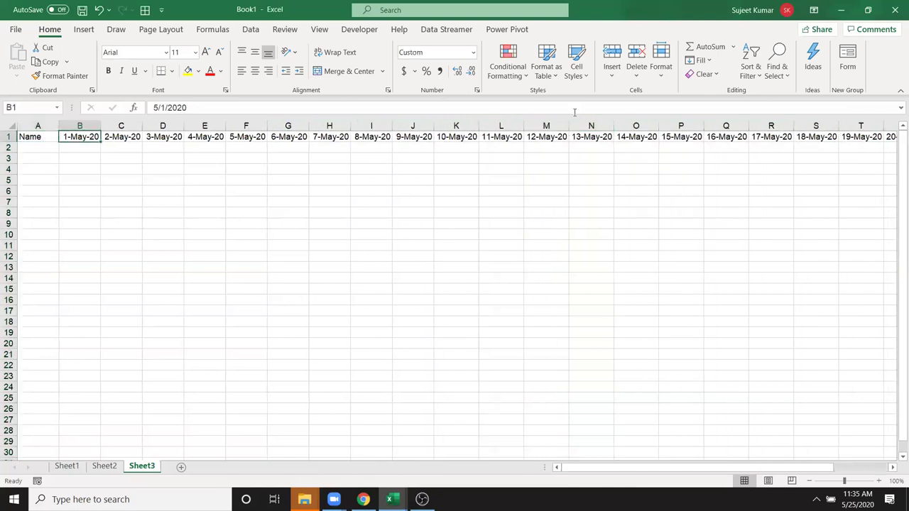
mouse_move(100, 142)
mouse_down()
mouse_move(127, 151)
mouse_move(100, 142)
mouse_up()
click(218, 140)
key(ctrl+Right)
key(ctrl+Right)
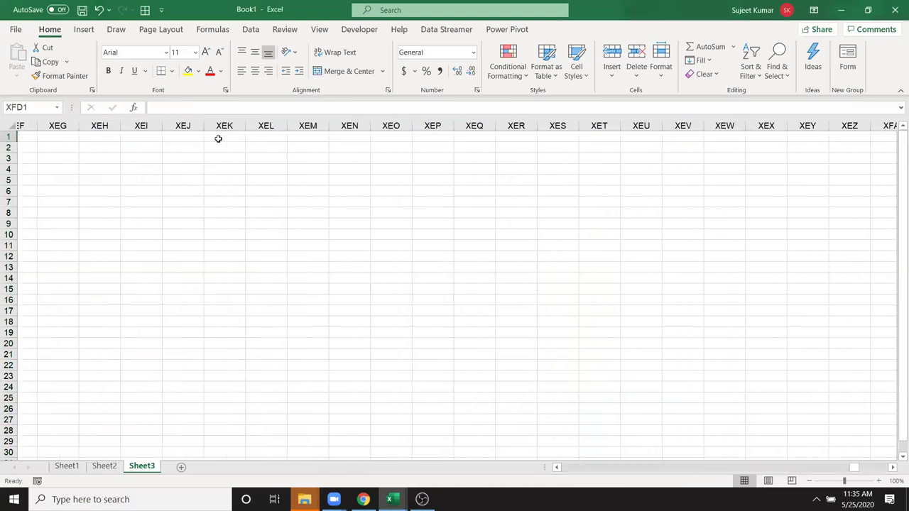
key(ctrl+Left)
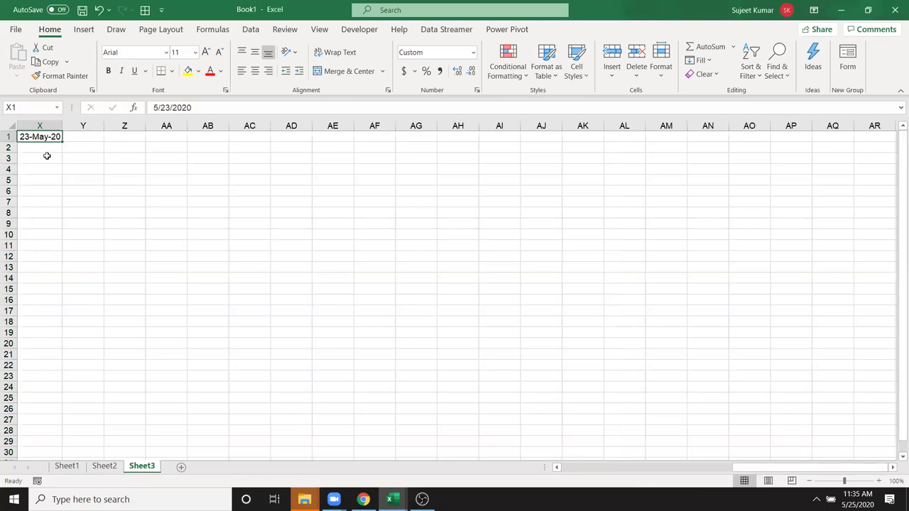
Extend the dates from X1 to 30-May-20 in AE1 and AutoFit columns Y–AE
mouse_move(62, 142)
mouse_down()
mouse_move(384, 159)
mouse_move(349, 163)
mouse_up()
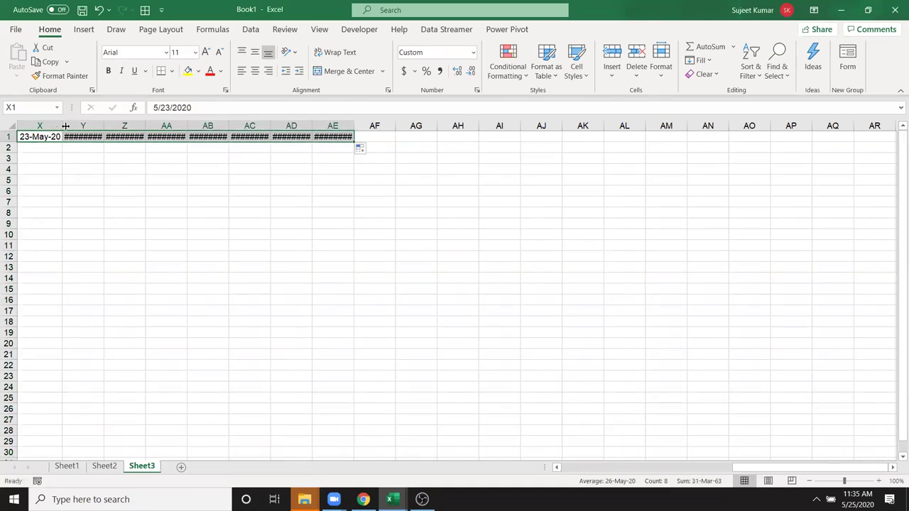
drag(78, 126, 348, 132)
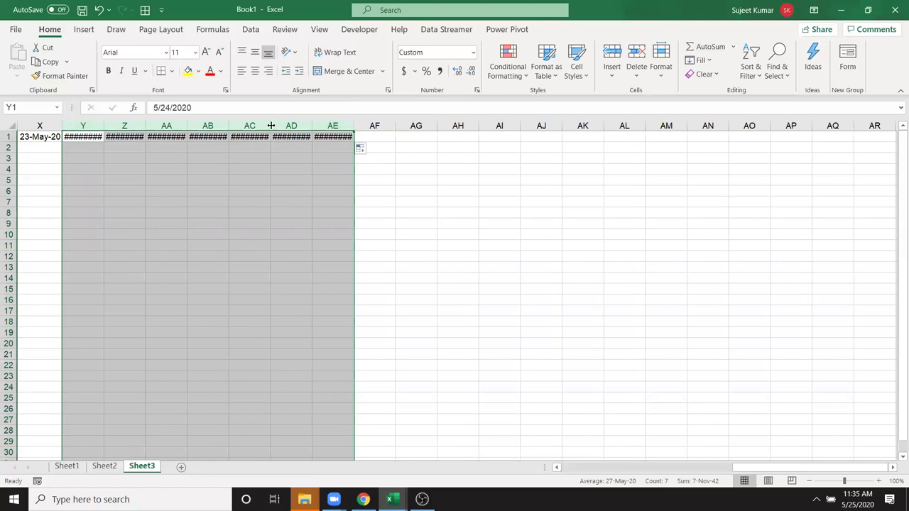
double_click(271, 126)
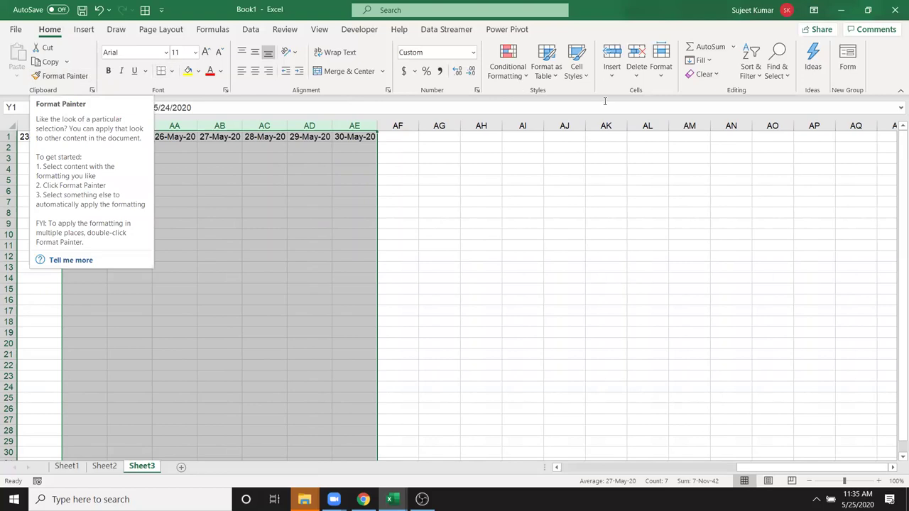
click(667, 79)
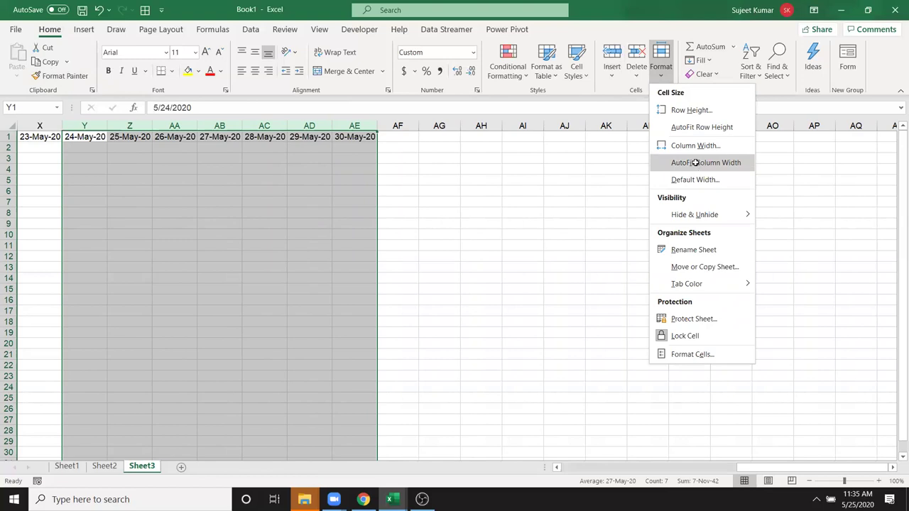
click(697, 163)
click(351, 158)
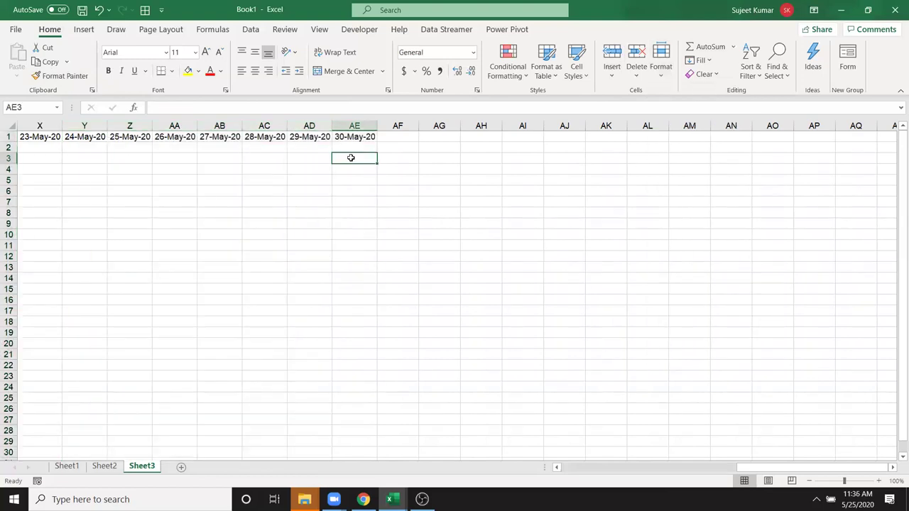
key(Up)
key(Home)
Enter Puja in A2 and fill student names down column A to row 15
text(Puja)
key(Return)
click(53, 148)
drag(60, 151, 60, 295)
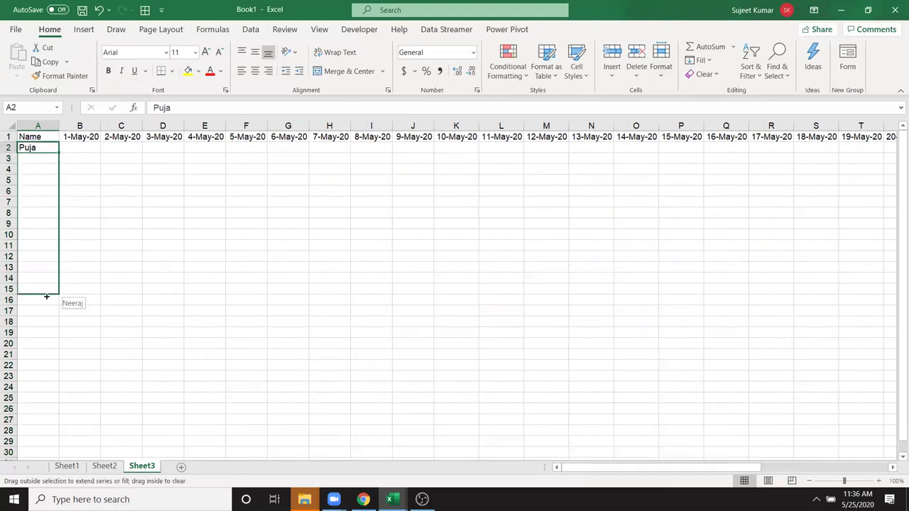
Mark P in every attendance cell of the table with Ctrl+Enter
click(83, 148)
text(=)
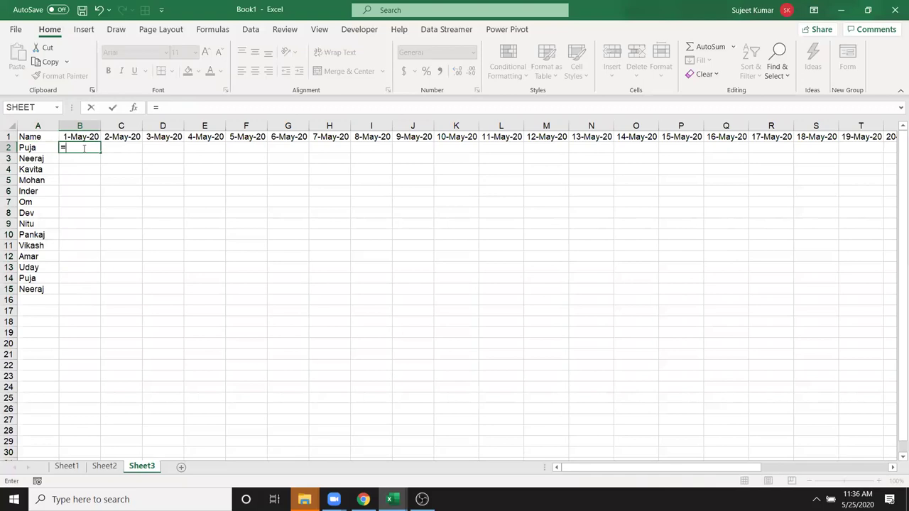
text(ra)
key(Escape)
key(Escape)
text(P)
key(Up)
drag(83, 148, 79, 289)
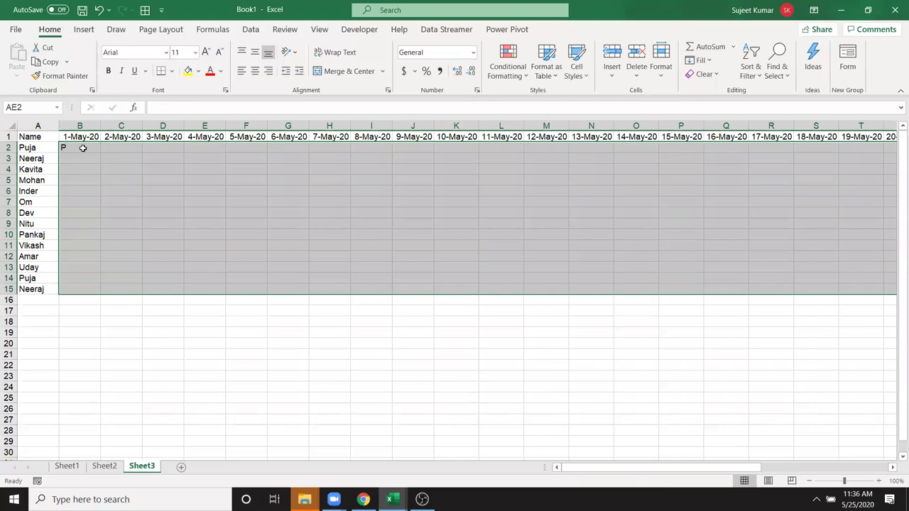
key(ctrl+Return)
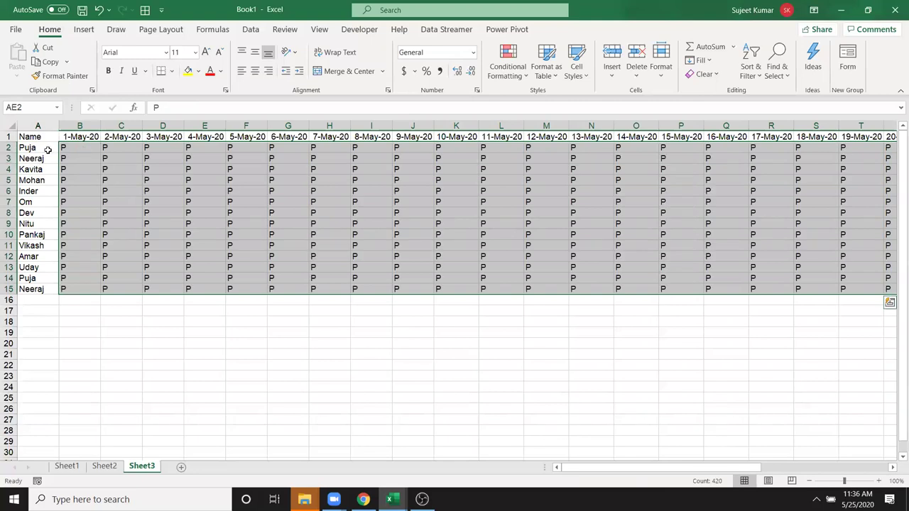
AutoFit all columns on the sheet and select the attendance table starting from A1
click(45, 148)
click(42, 157)
click(42, 210)
click(78, 288)
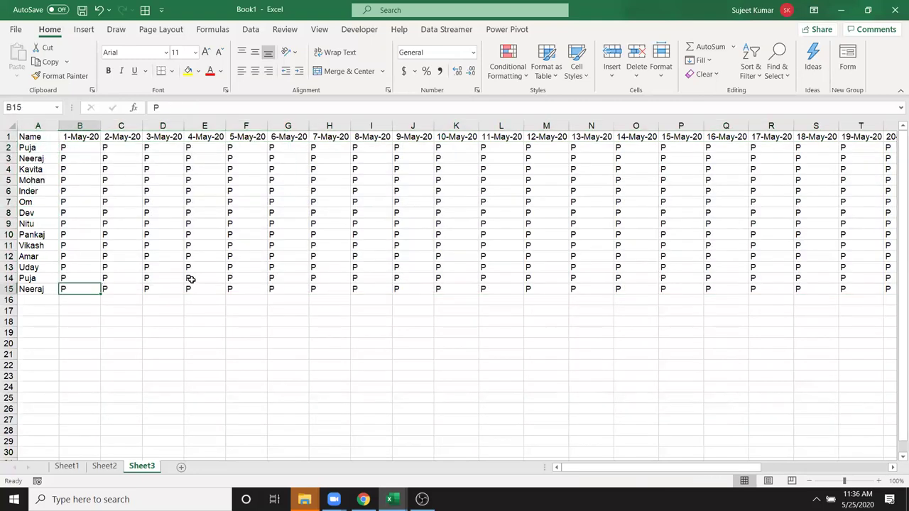
click(192, 278)
click(288, 267)
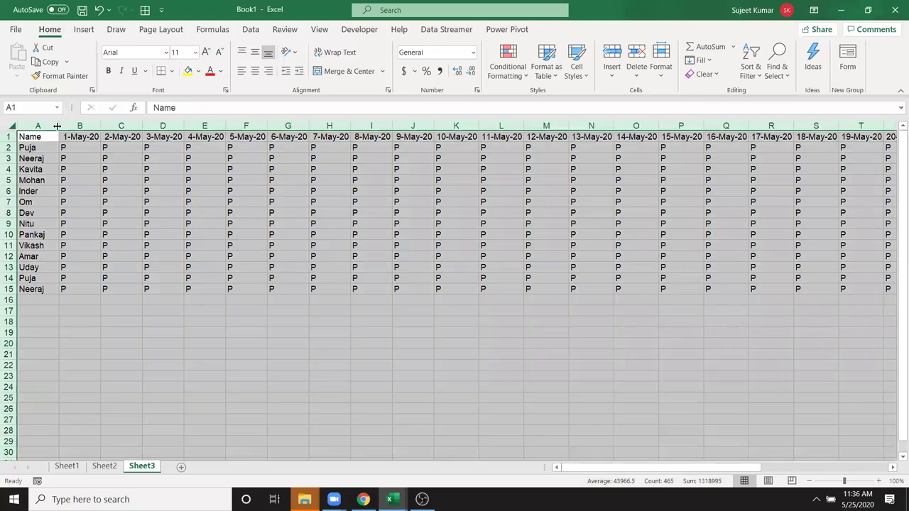
click(6, 126)
double_click(142, 126)
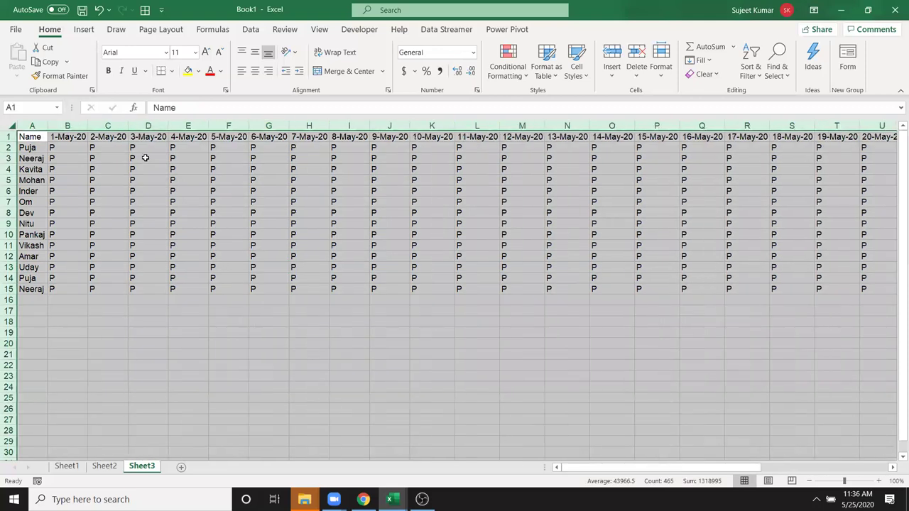
click(145, 159)
click(41, 133)
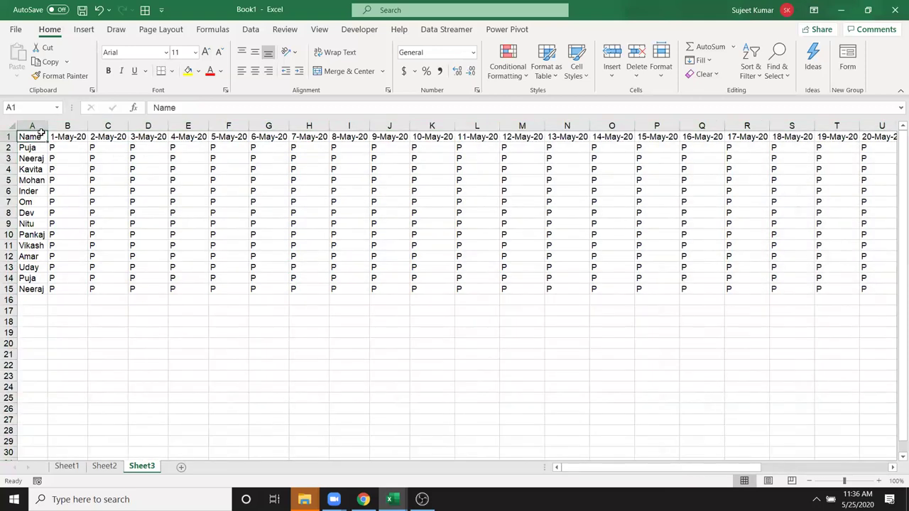
key(ctrl+shift+Right)
key(ctrl+shift+Down)
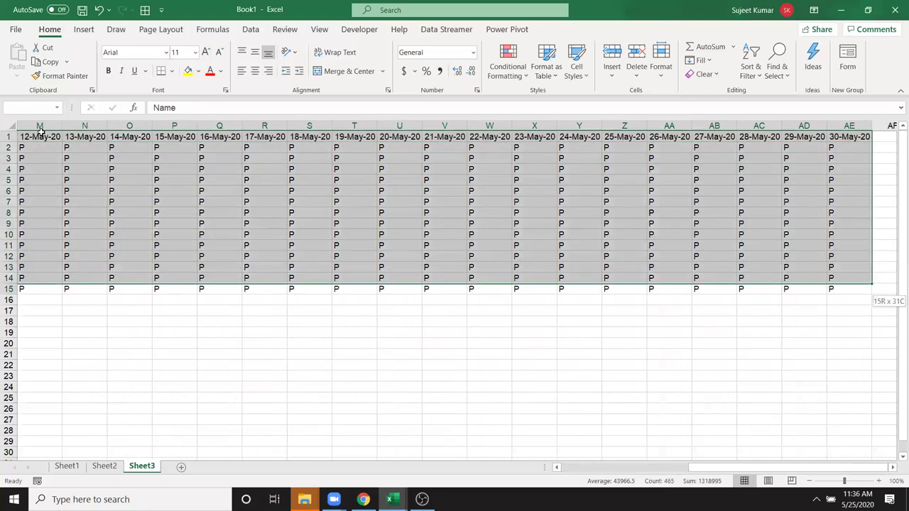
Set the print layout to Narrow margins and Landscape orientation, then return to the sheet
key(ctrl+Home)
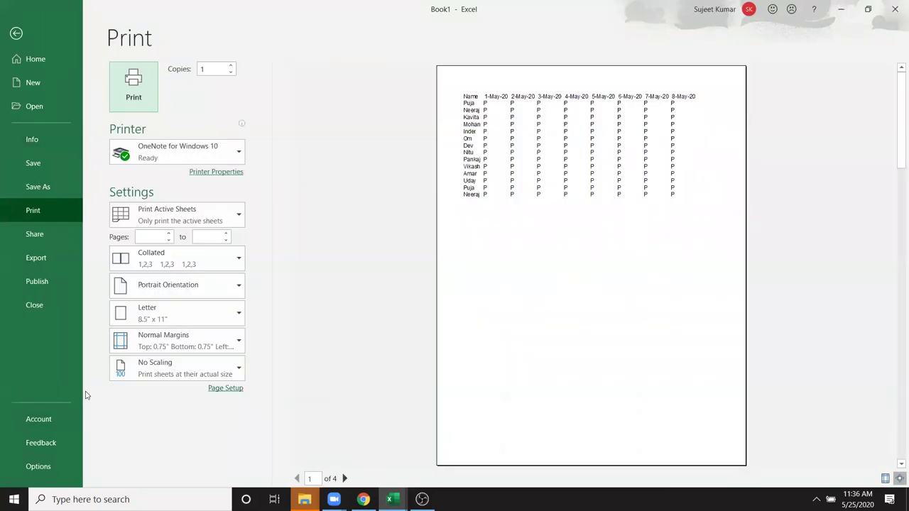
click(168, 348)
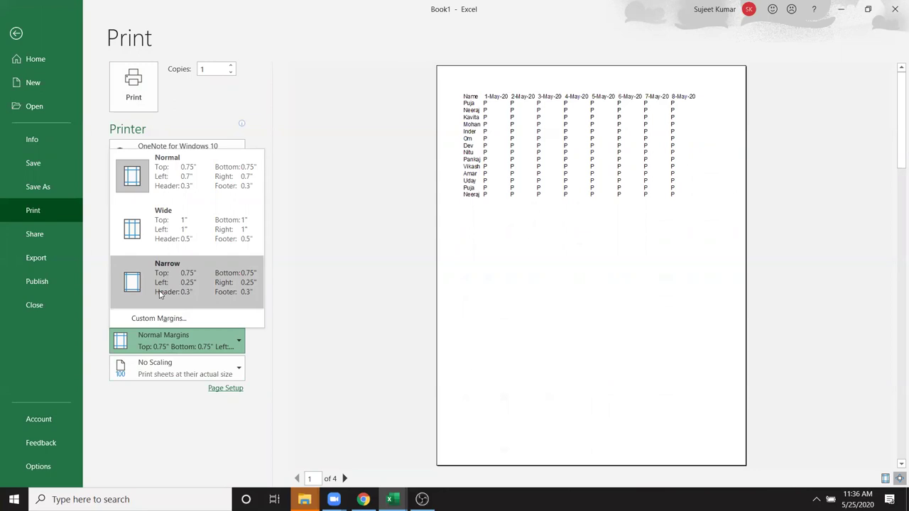
click(160, 295)
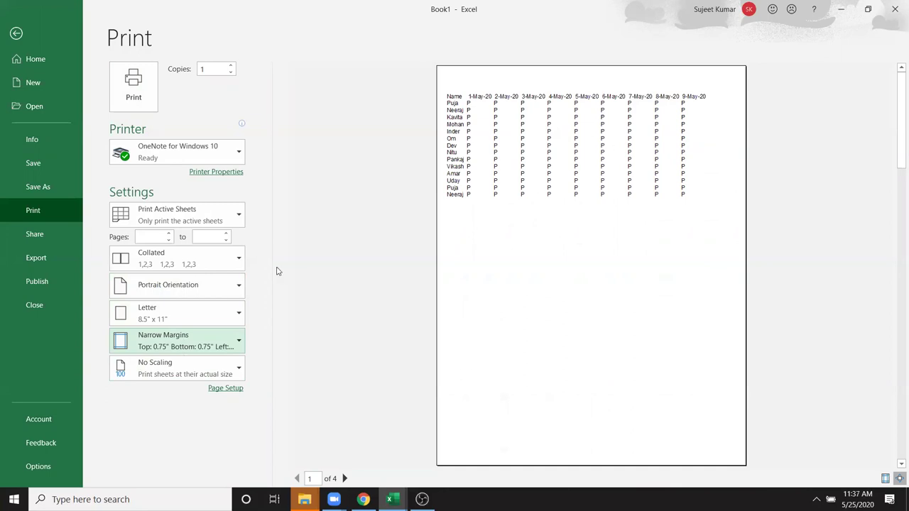
click(178, 285)
click(183, 343)
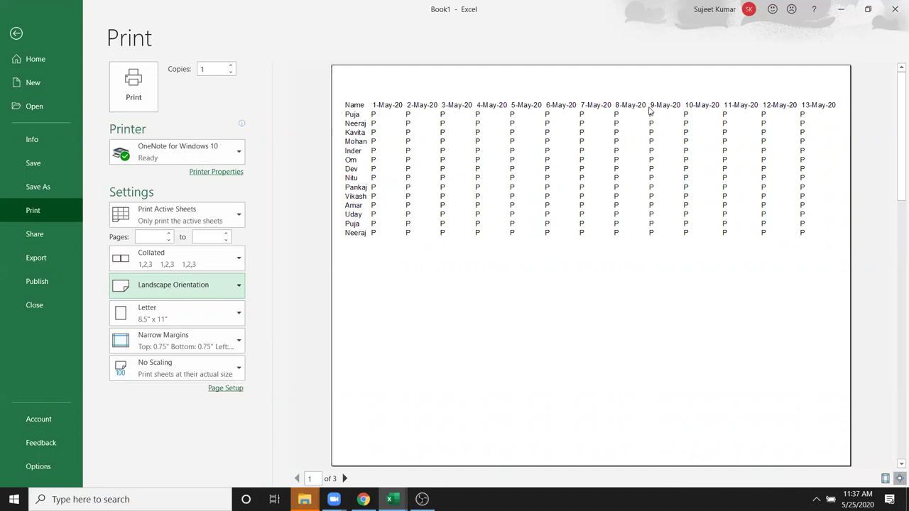
key(Escape)
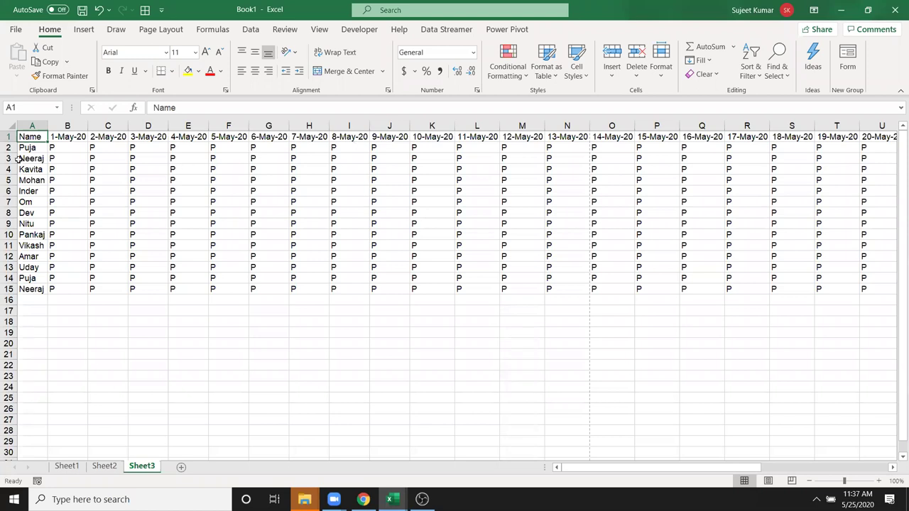
Select the Name and date headers A1:AE1 and show the Orientation choices
click(56, 138)
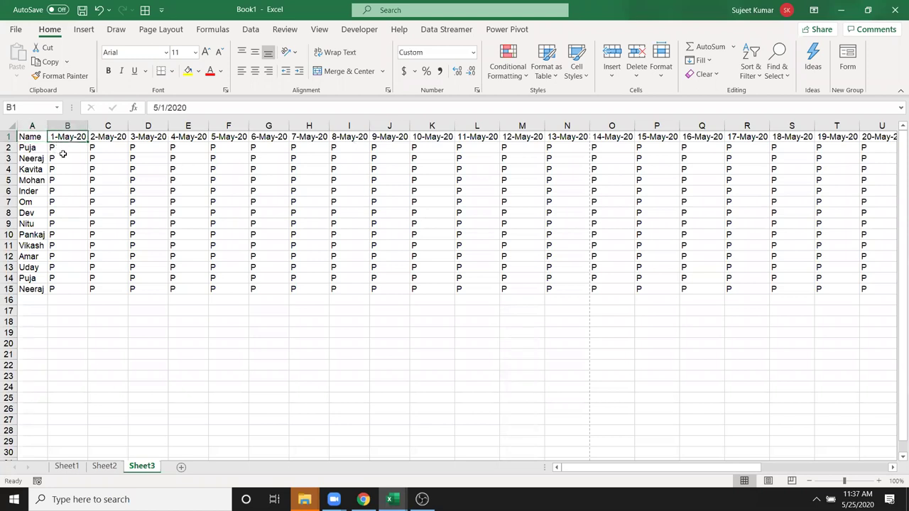
key(Left)
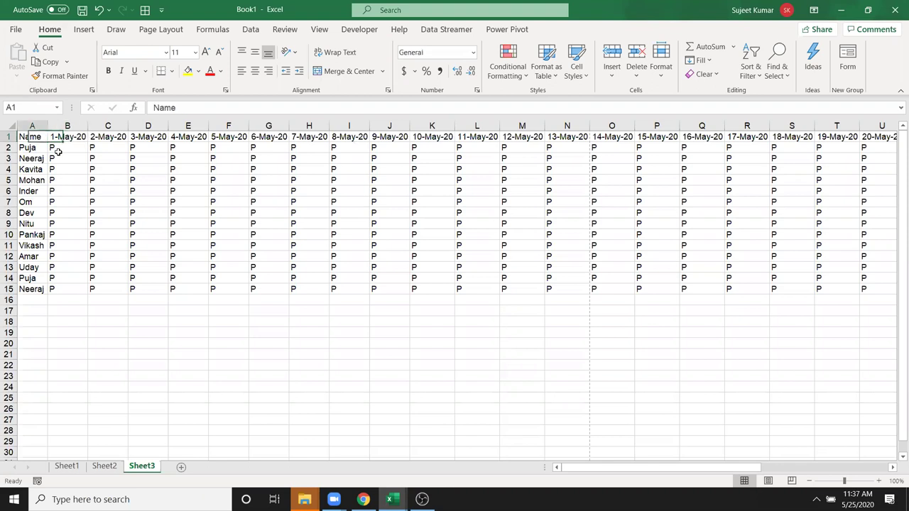
key(ctrl+shift+Right)
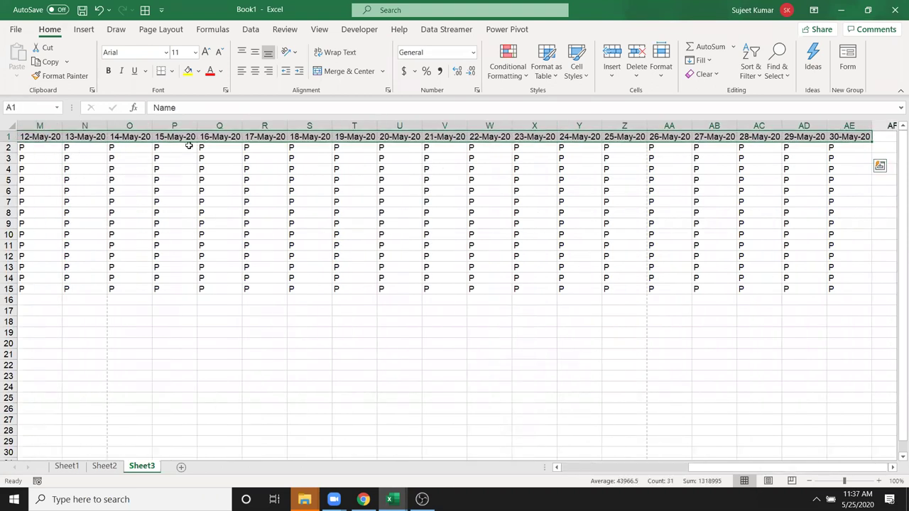
right_click(192, 138)
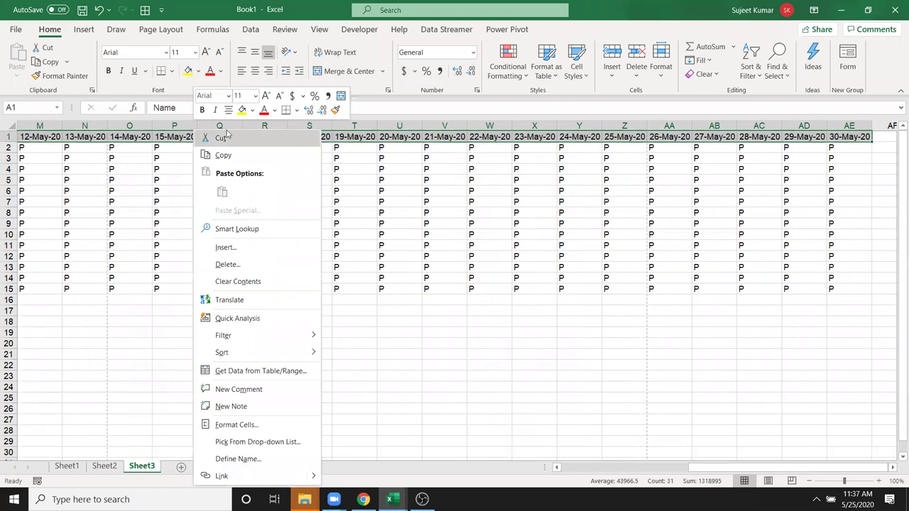
key(Escape)
click(477, 90)
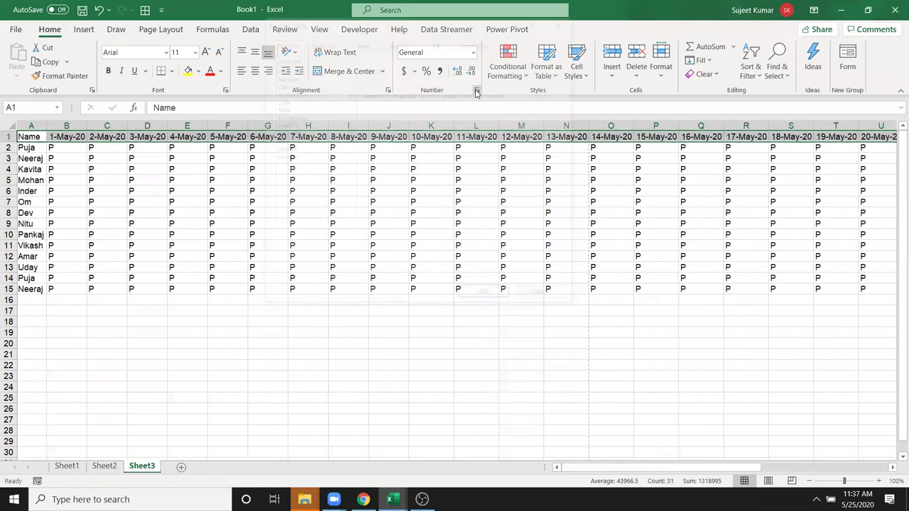
key(Escape)
click(291, 52)
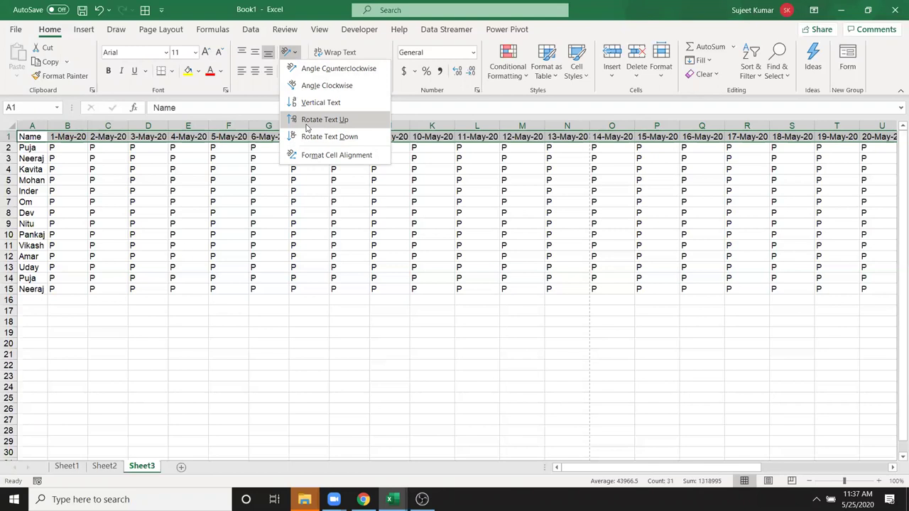
Apply Rotate Text Up to the headers, AutoFit every column, and open print preview
click(308, 121)
click(273, 215)
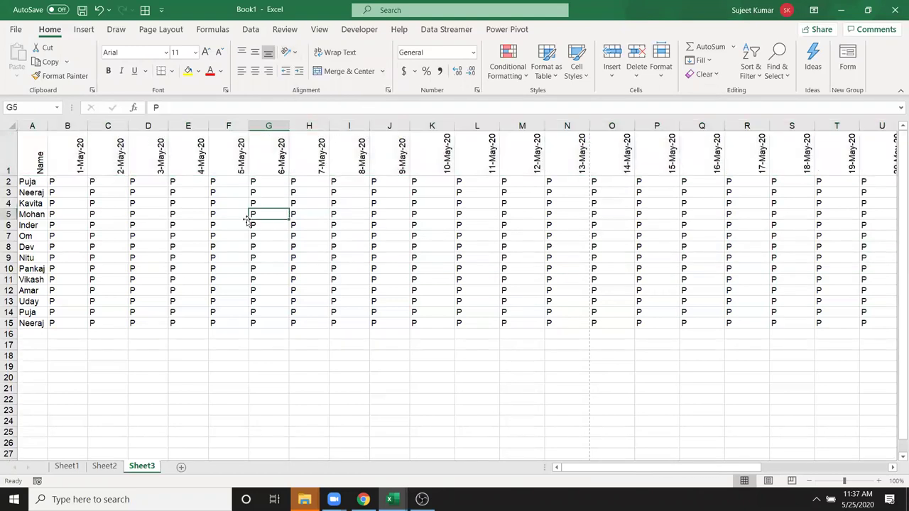
click(12, 127)
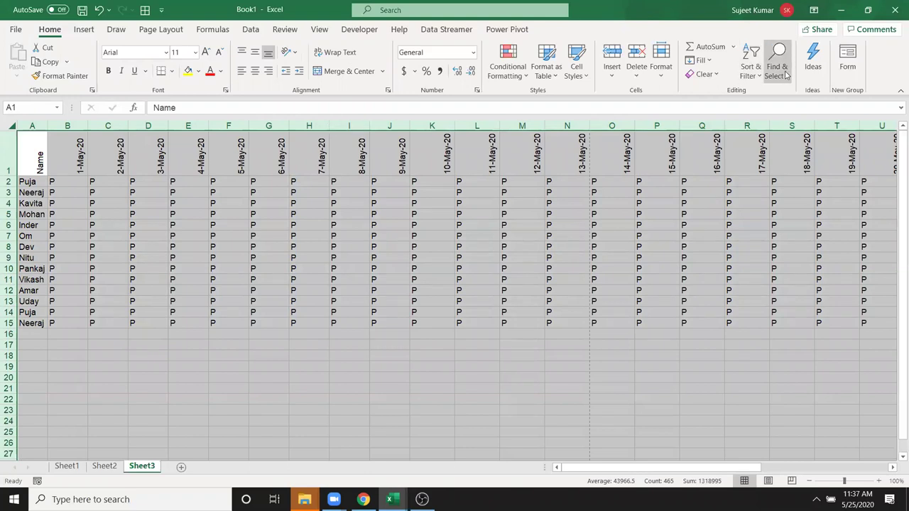
click(654, 78)
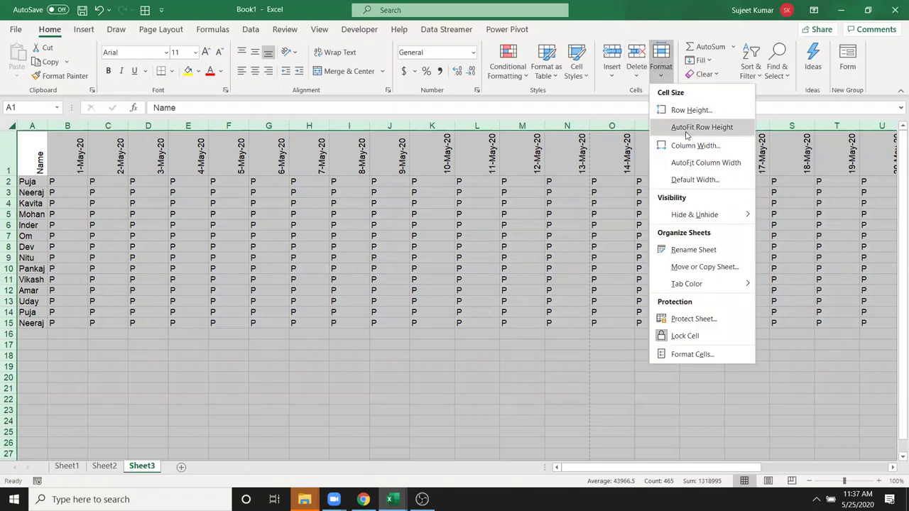
click(691, 163)
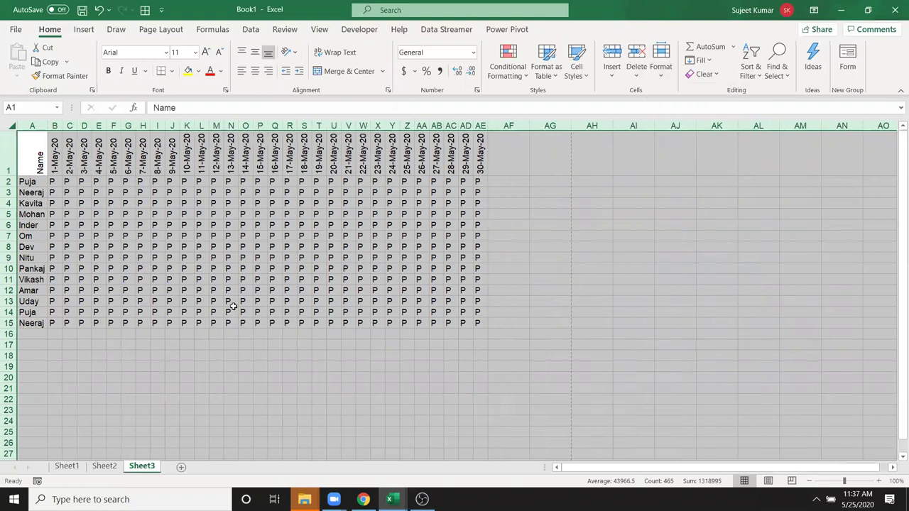
click(231, 246)
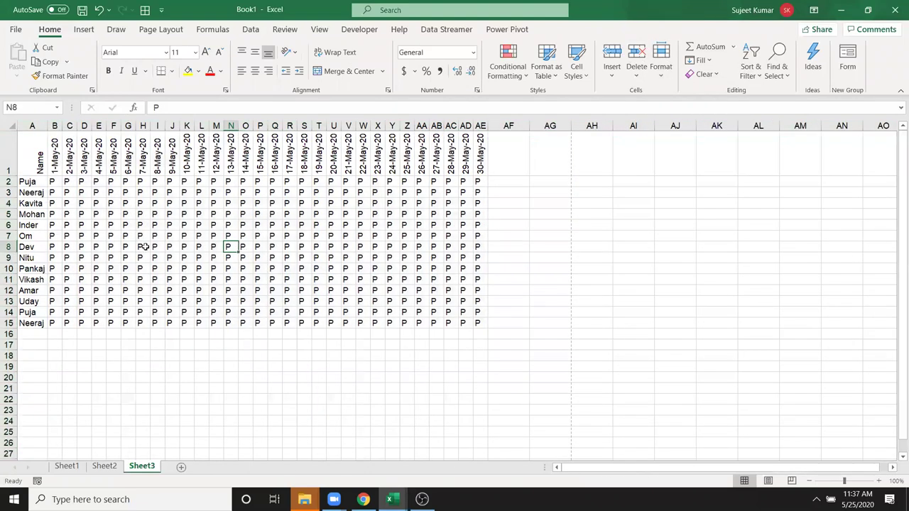
key(ctrl+p)
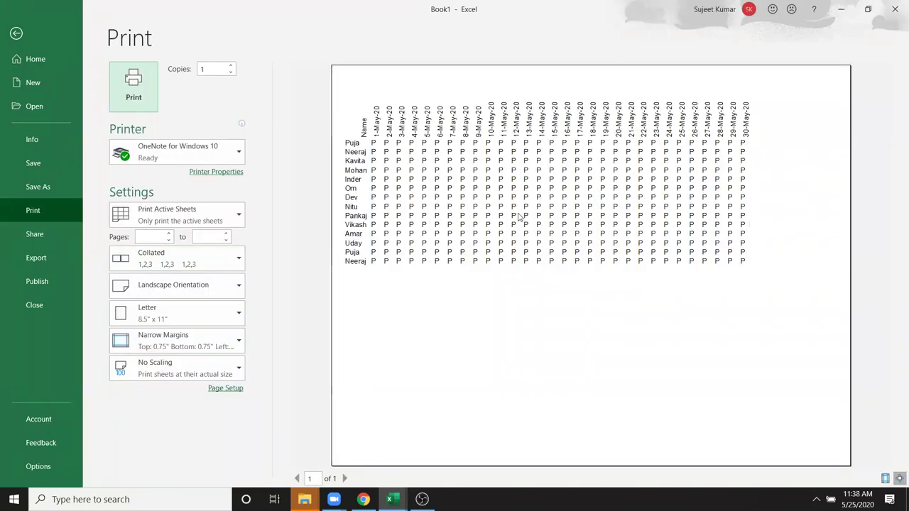
Select the table A1:AE15 and confirm in print preview it fits one page
key(Escape)
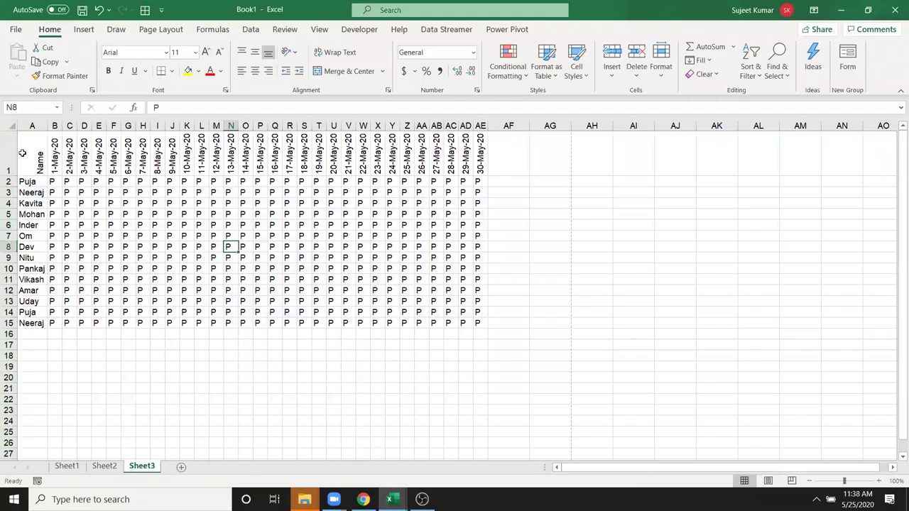
drag(32, 152, 110, 234)
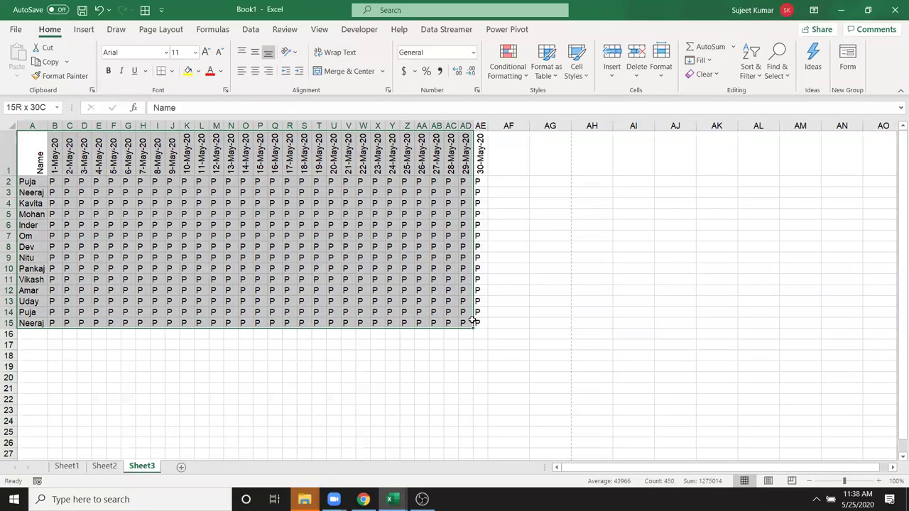
drag(172, 265, 474, 323)
key(ctrl+p)
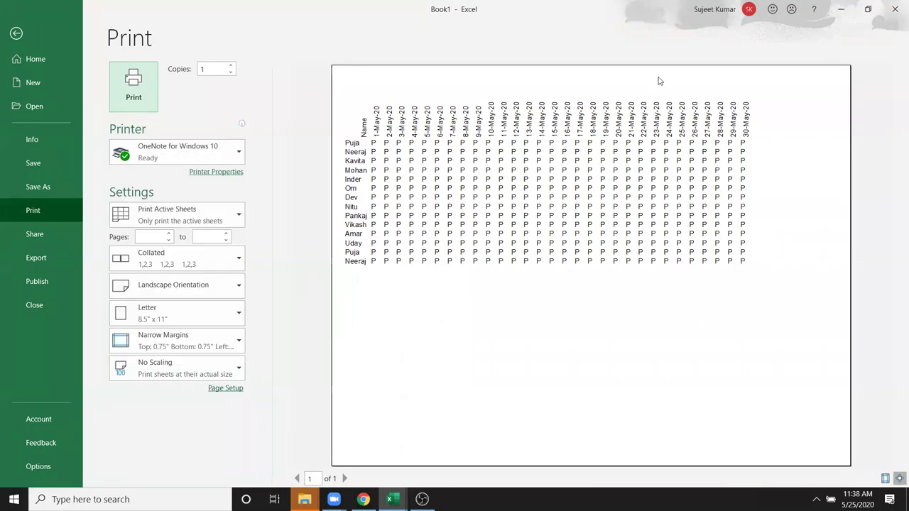
key(Escape)
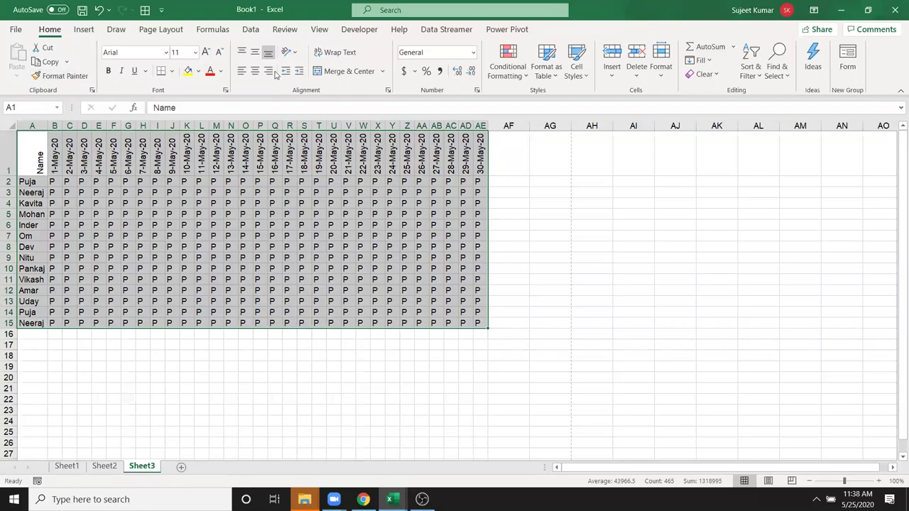
Give the table All Borders, turn on Print Gridlines, and check the print preview
click(173, 71)
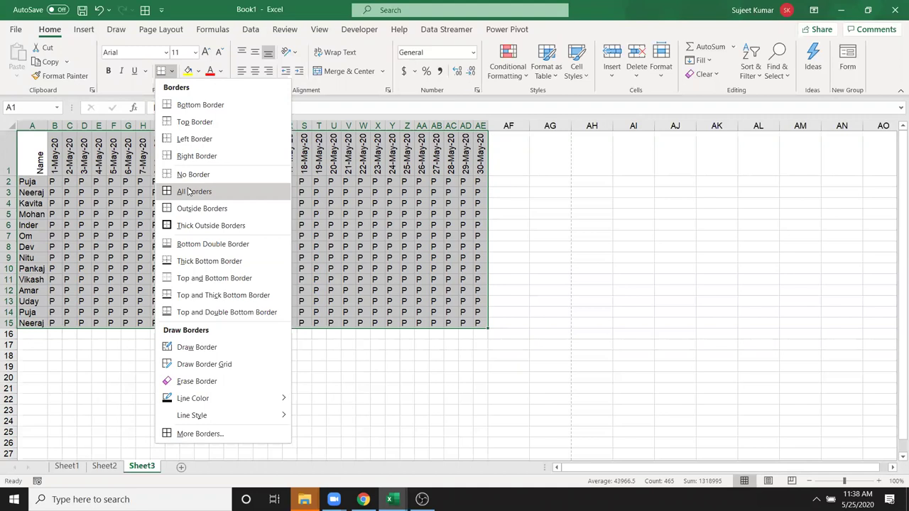
click(187, 192)
click(169, 33)
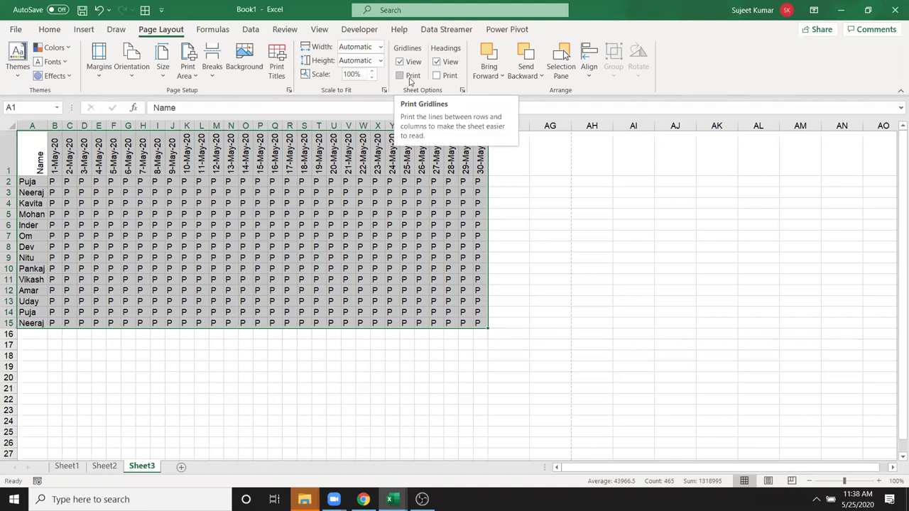
click(410, 78)
click(303, 203)
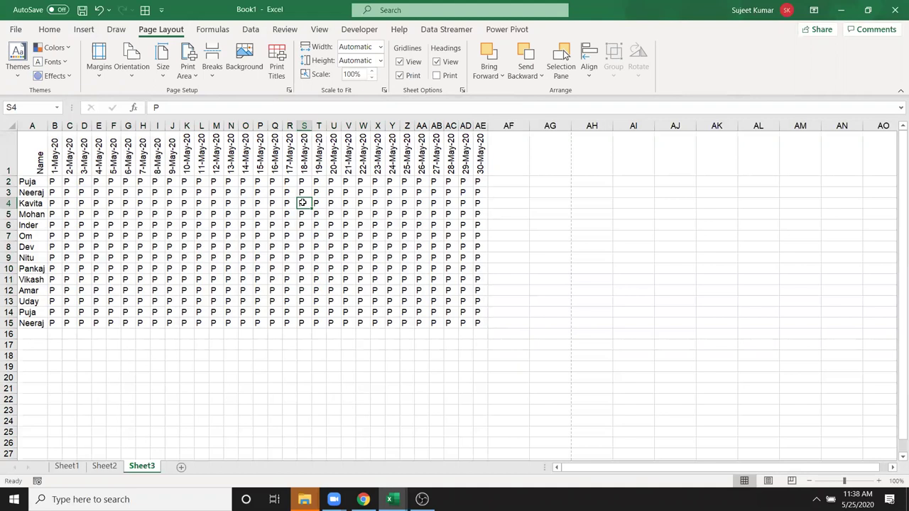
key(ctrl+p)
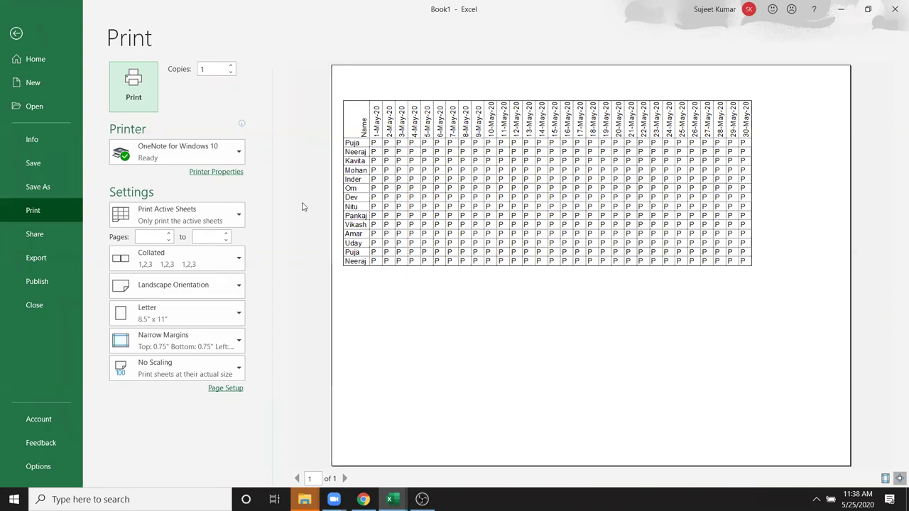
key(Escape)
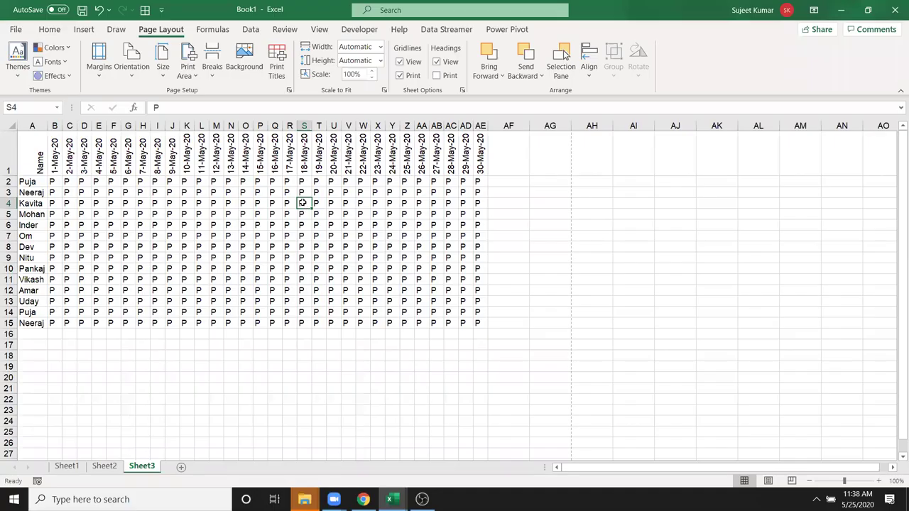
drag(36, 164, 480, 164)
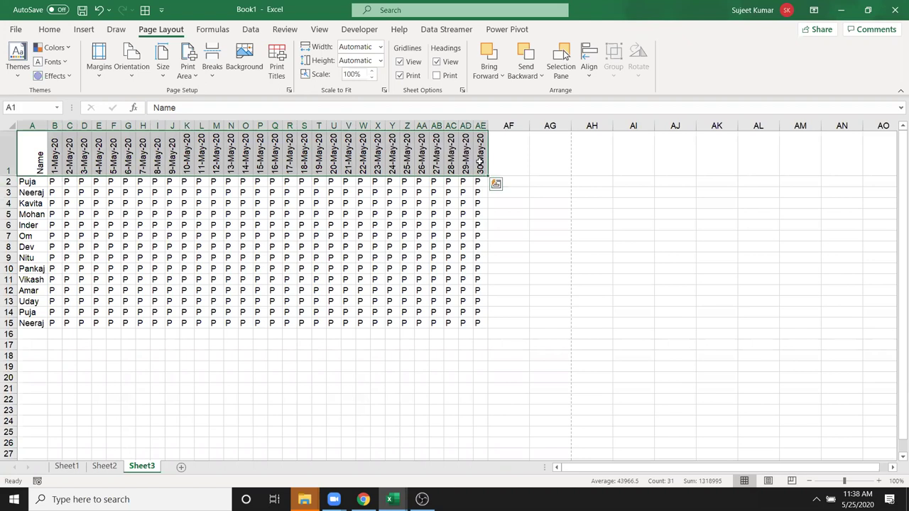
right_click(480, 162)
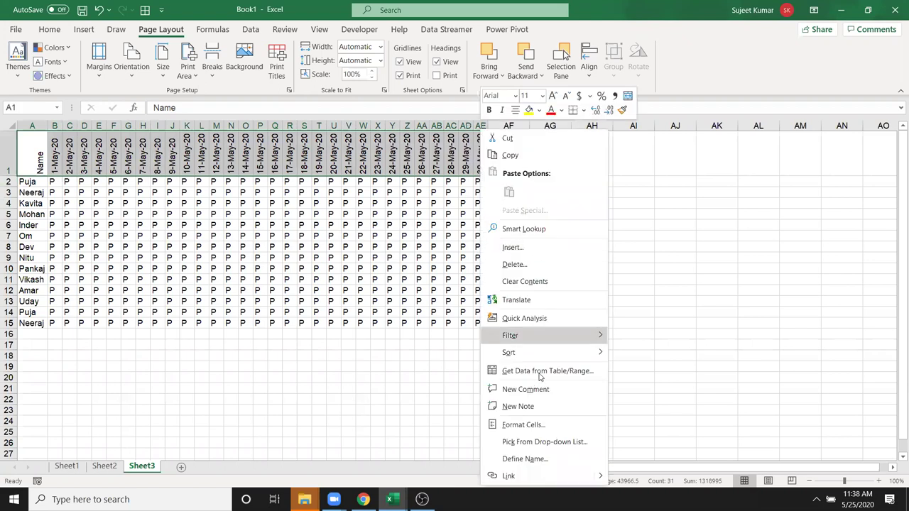
click(544, 425)
click(455, 217)
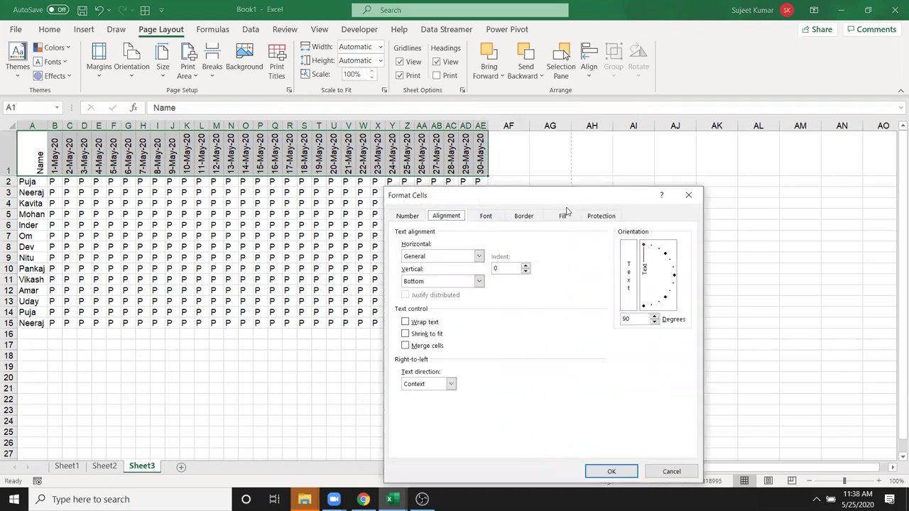
drag(572, 202, 683, 153)
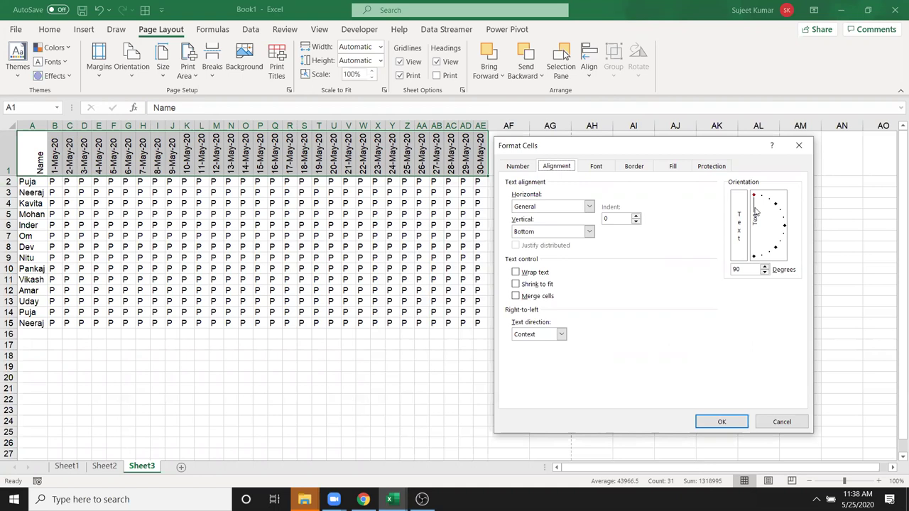
mouse_move(755, 211)
mouse_down()
mouse_move(775, 228)
mouse_move(722, 184)
mouse_up()
click(785, 424)
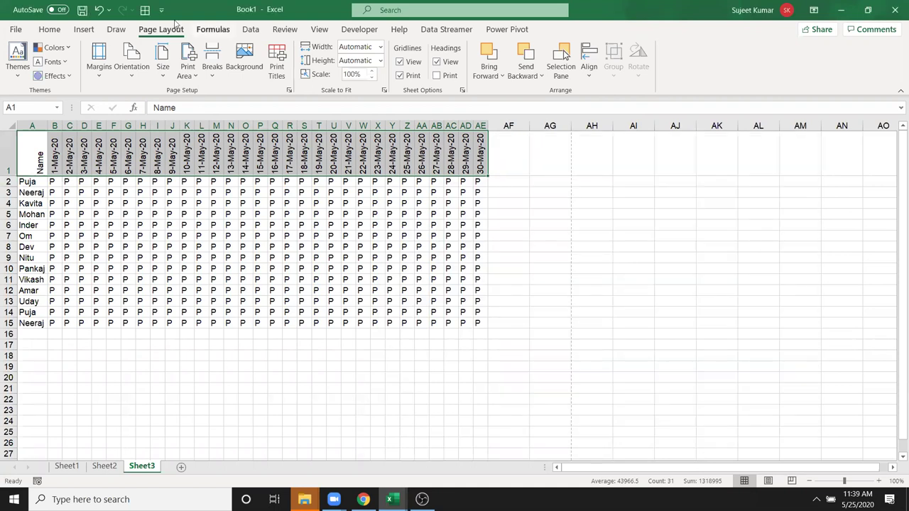
click(52, 30)
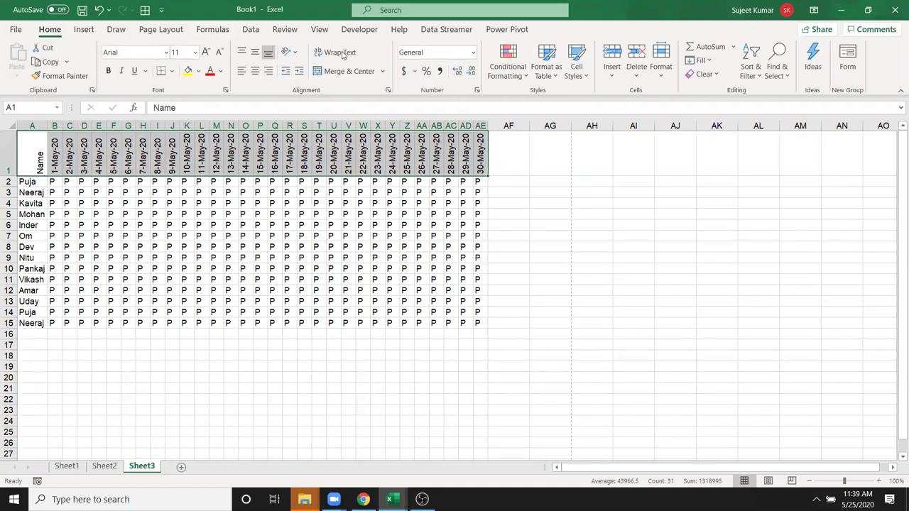
Open Format Cell Alignment from the Orientation menu and cancel without changing the headers
click(290, 51)
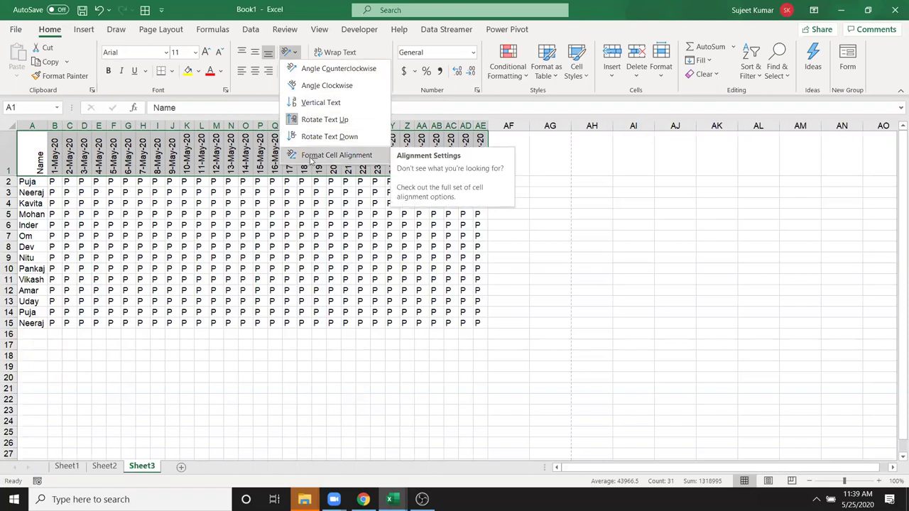
click(310, 157)
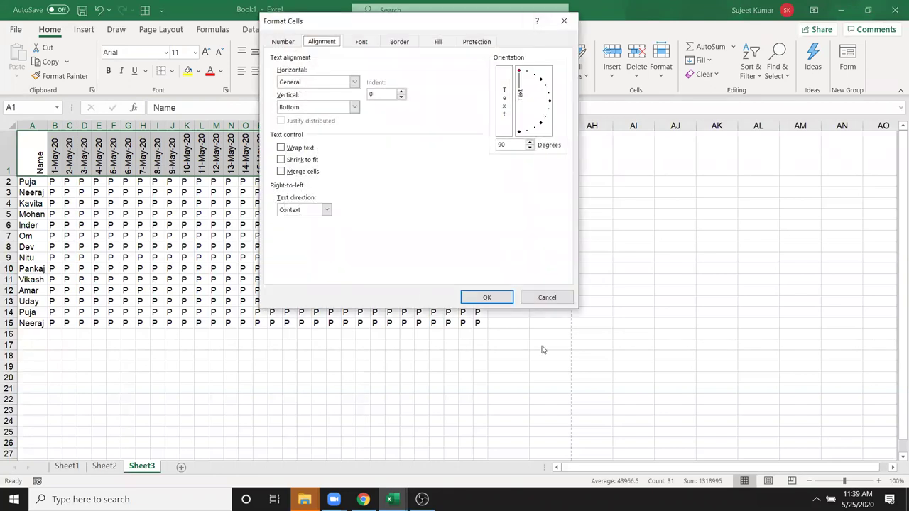
click(545, 296)
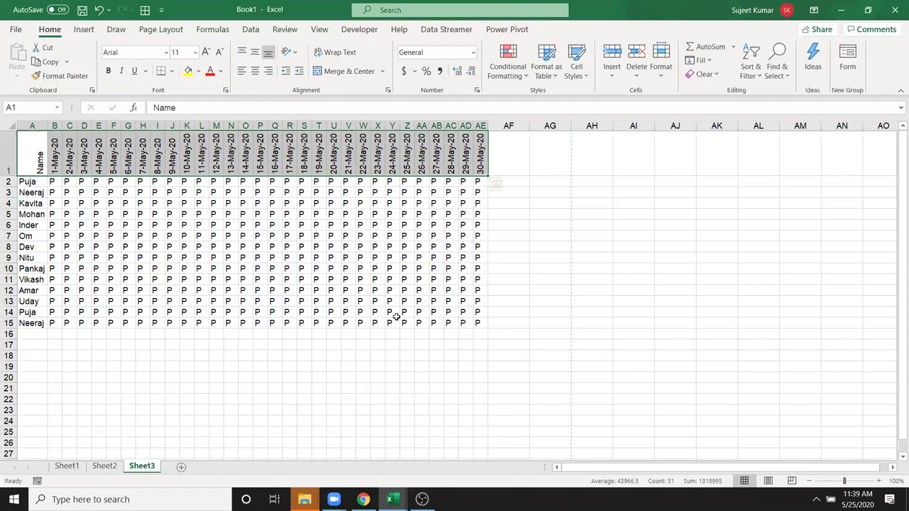
Look through Sheets 1–3, then add a new blank Sheet4
click(71, 467)
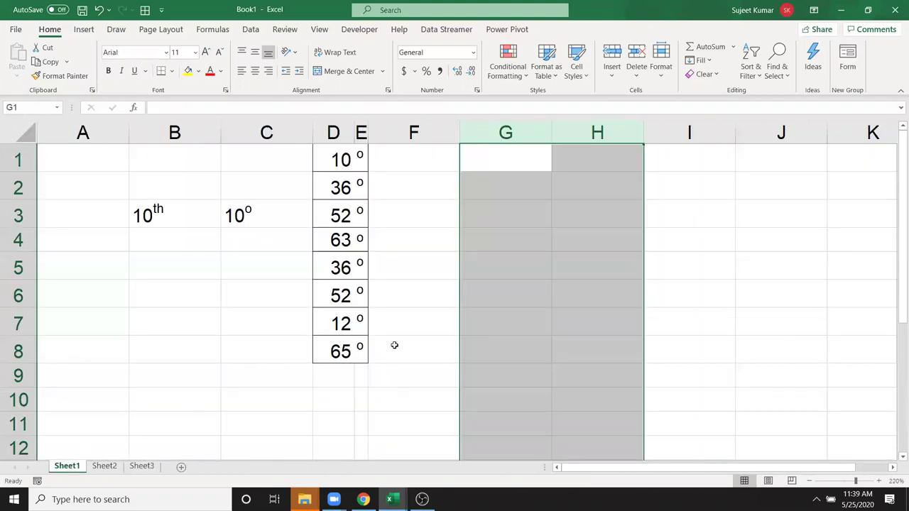
click(103, 466)
click(142, 466)
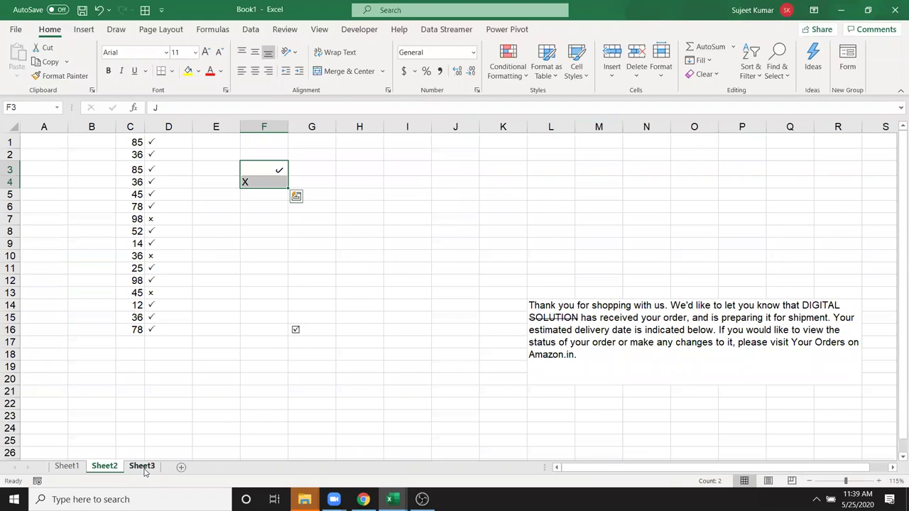
click(182, 467)
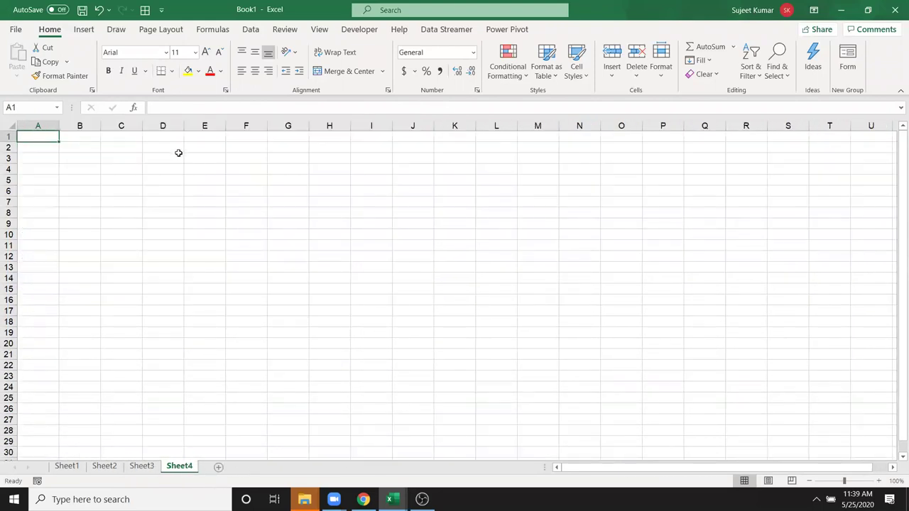
click(346, 241)
click(172, 71)
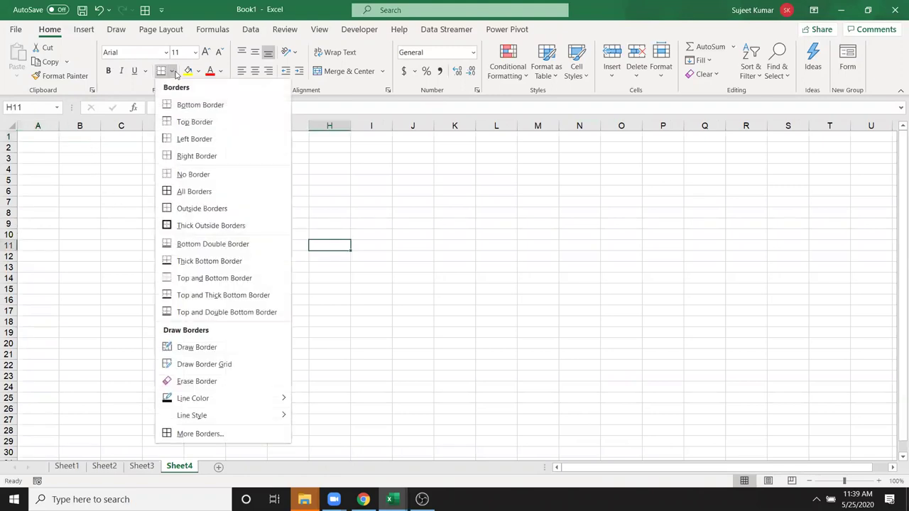
key(Escape)
drag(82, 148, 287, 278)
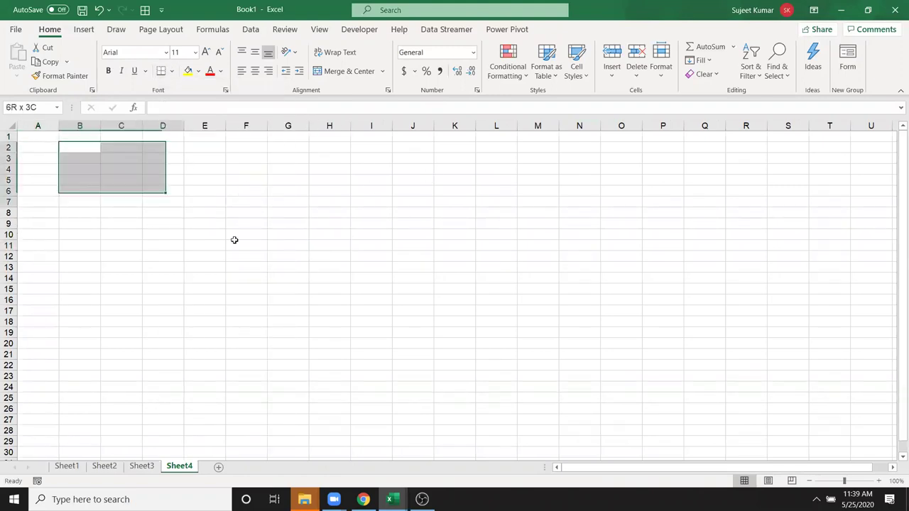
drag(521, 246, 529, 278)
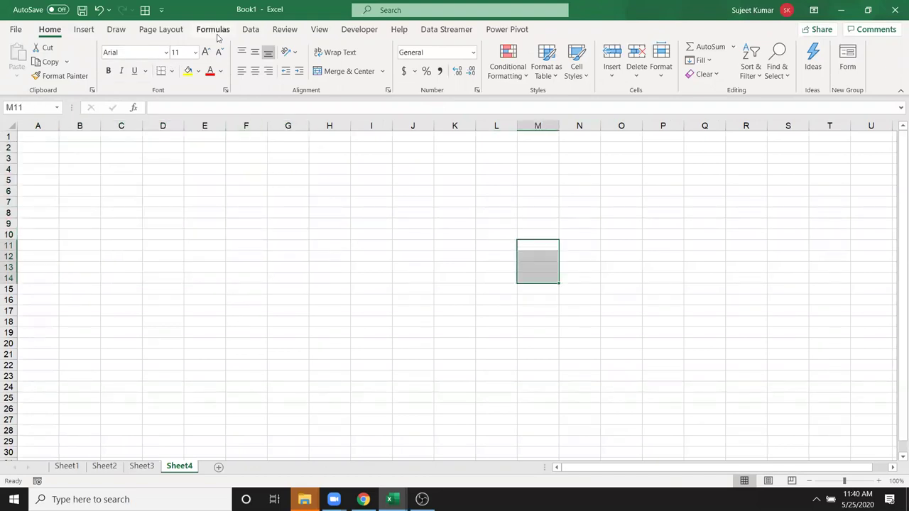
Hide Sheet4's gridlines and enter 15 in cell D3
click(160, 31)
click(400, 62)
click(306, 235)
click(163, 160)
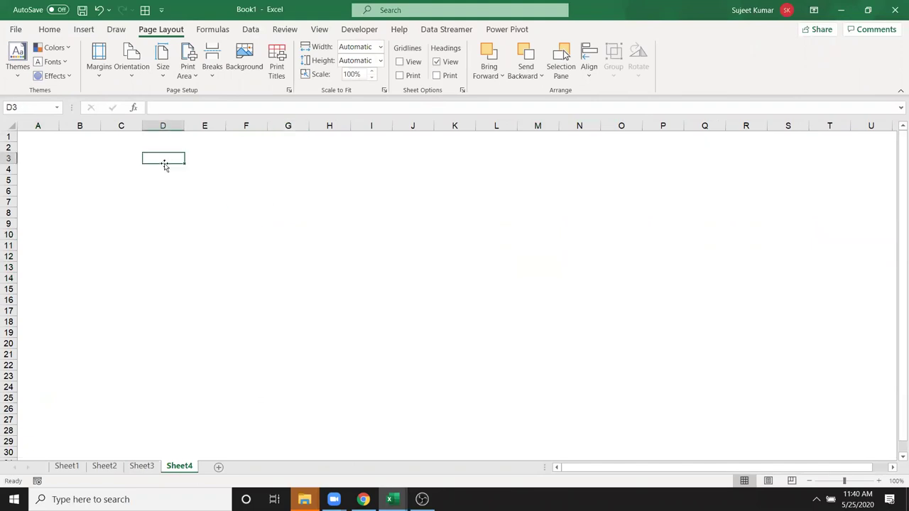
text(15)
key(Return)
click(172, 157)
click(169, 194)
click(166, 157)
Try a bottom border on cell D3, then remove it to leave D3 borderless
click(50, 29)
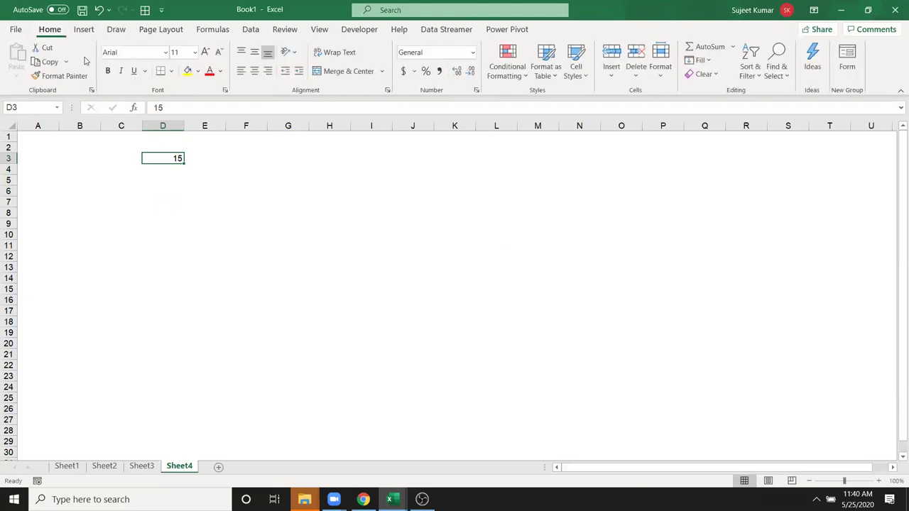
click(171, 73)
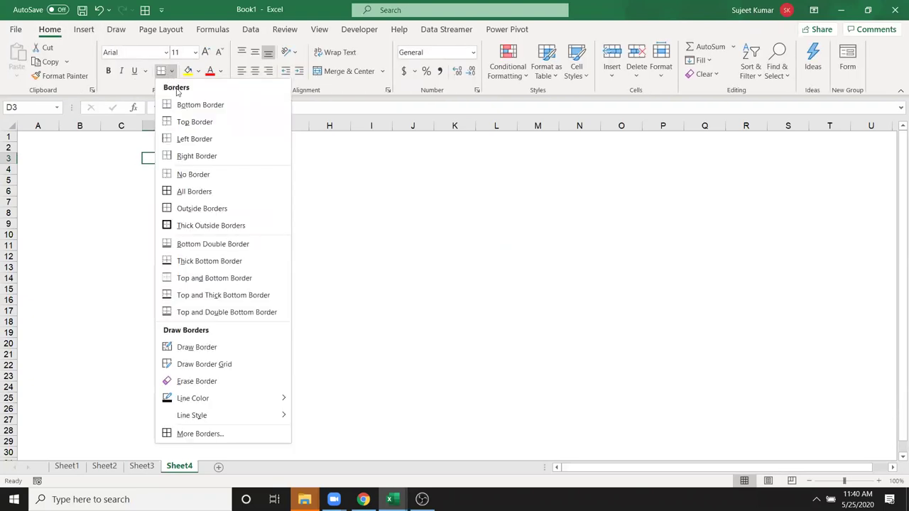
click(184, 105)
click(329, 211)
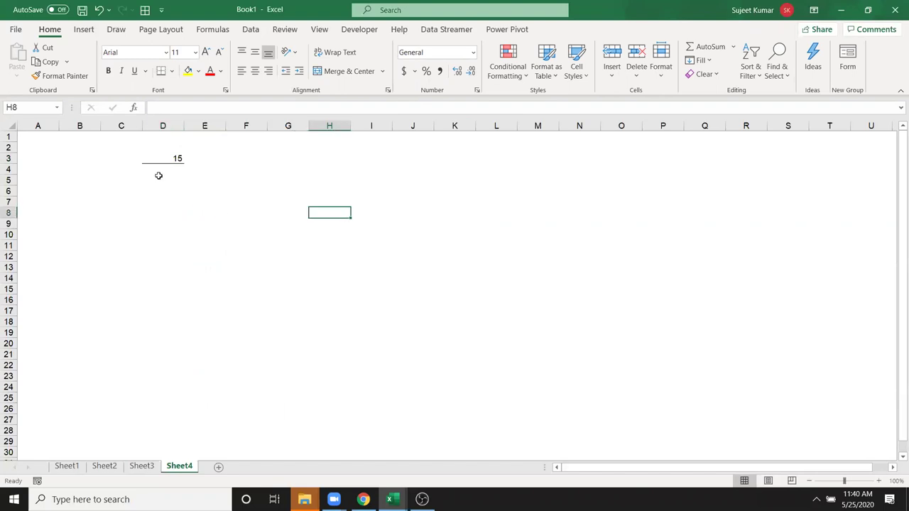
click(176, 159)
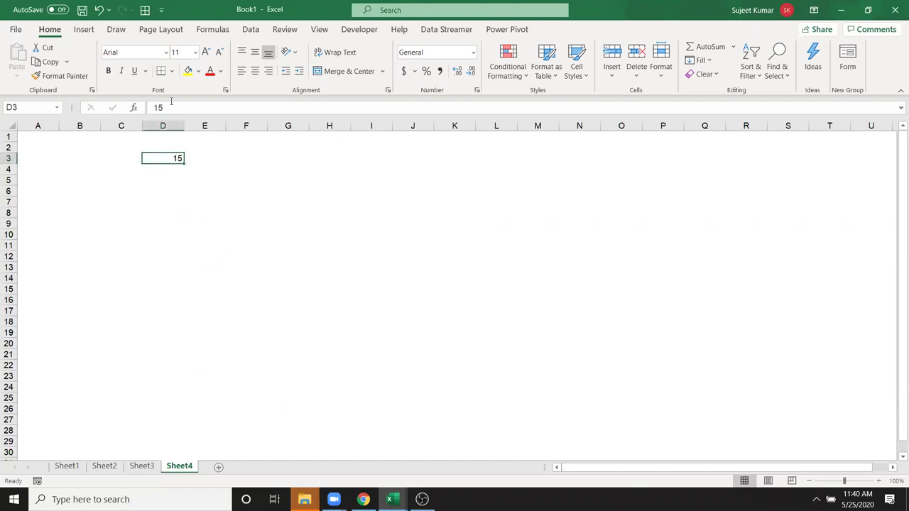
click(171, 71)
click(188, 174)
click(259, 186)
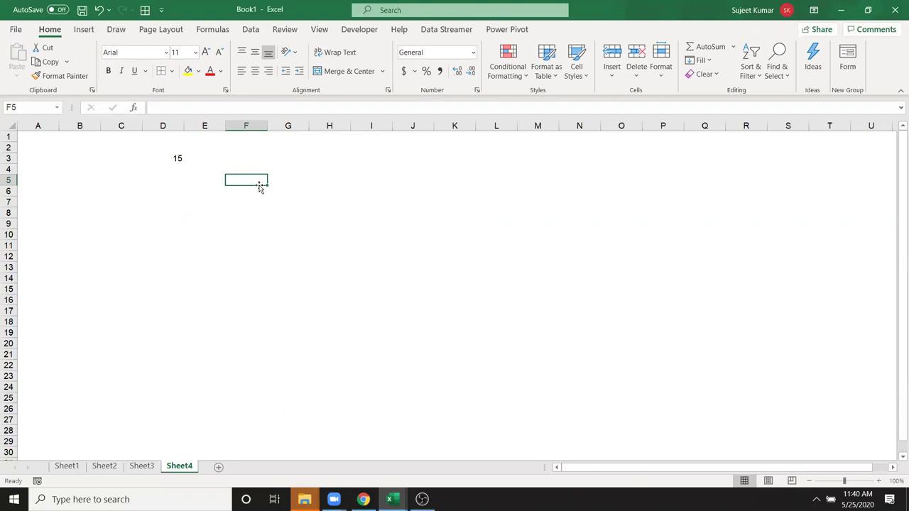
Box cell D3, holding 15, with All Borders
click(176, 158)
click(171, 71)
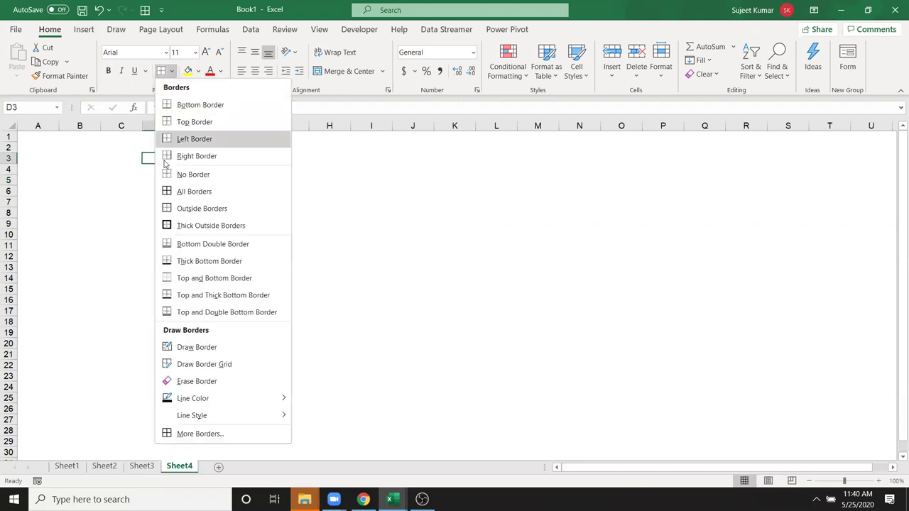
click(162, 191)
click(158, 224)
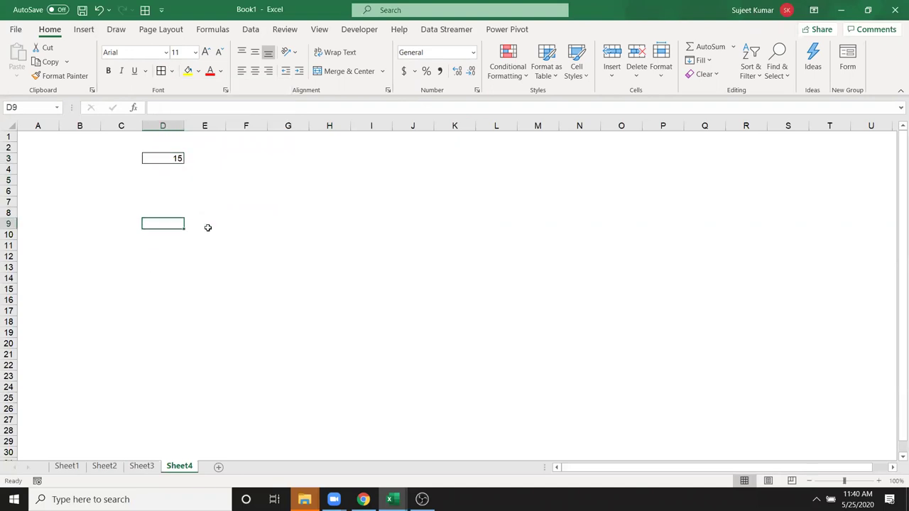
Apply All Borders to E4:K15 so every cell forms a grid
drag(205, 169, 462, 290)
click(162, 76)
click(112, 289)
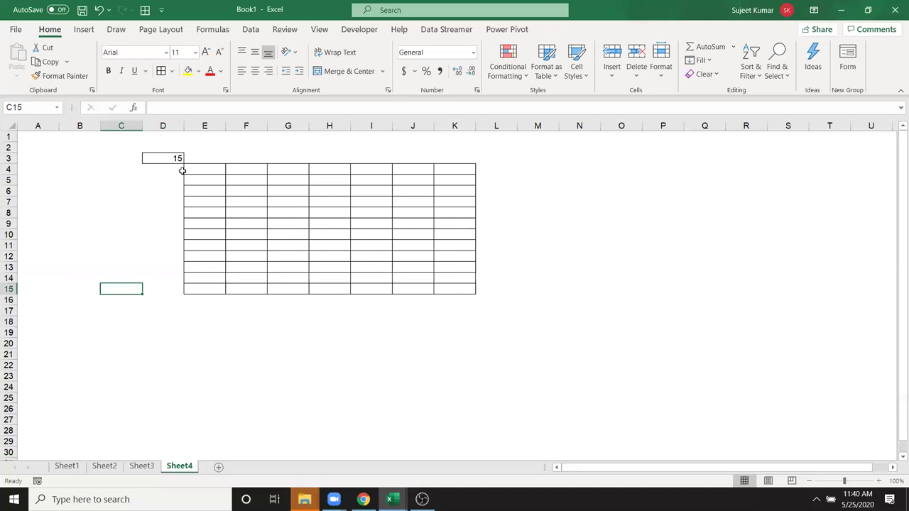
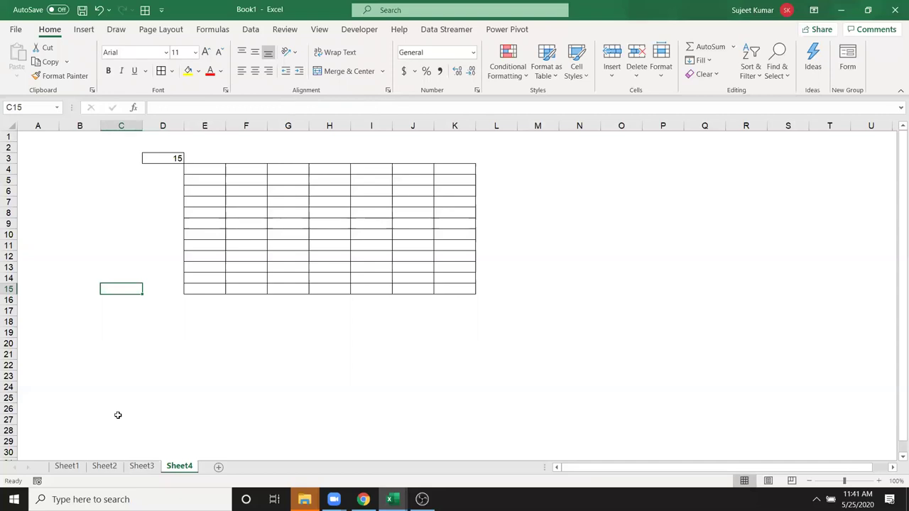
Add a new sheet, Sheet5, and enter the full name in cell A1
click(219, 467)
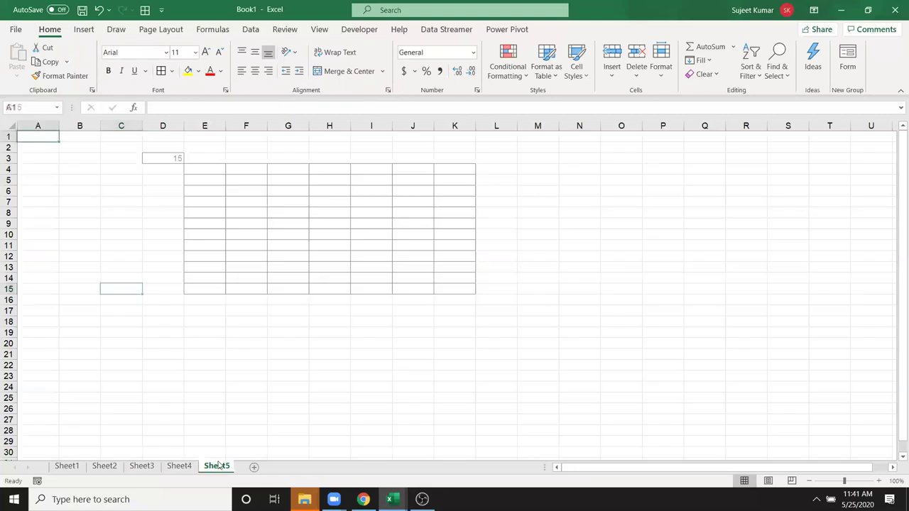
text(sujeet)
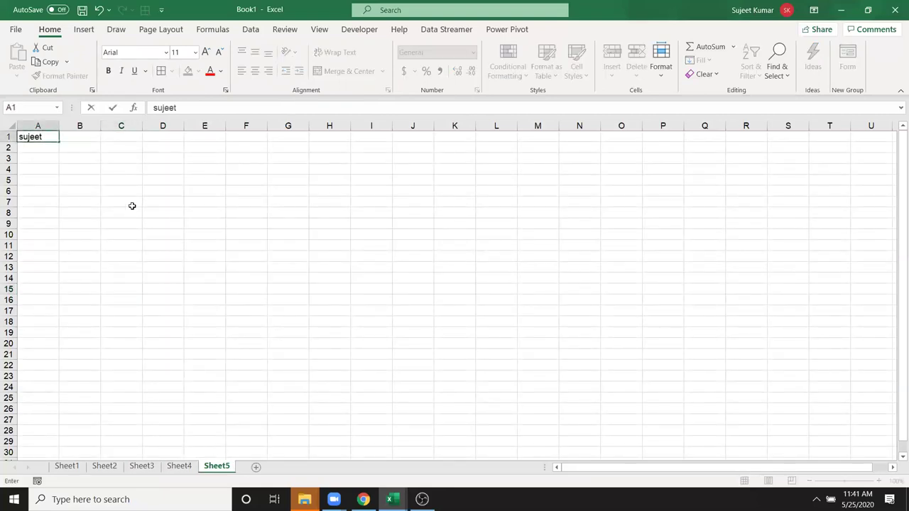
text( kumar)
key(Return)
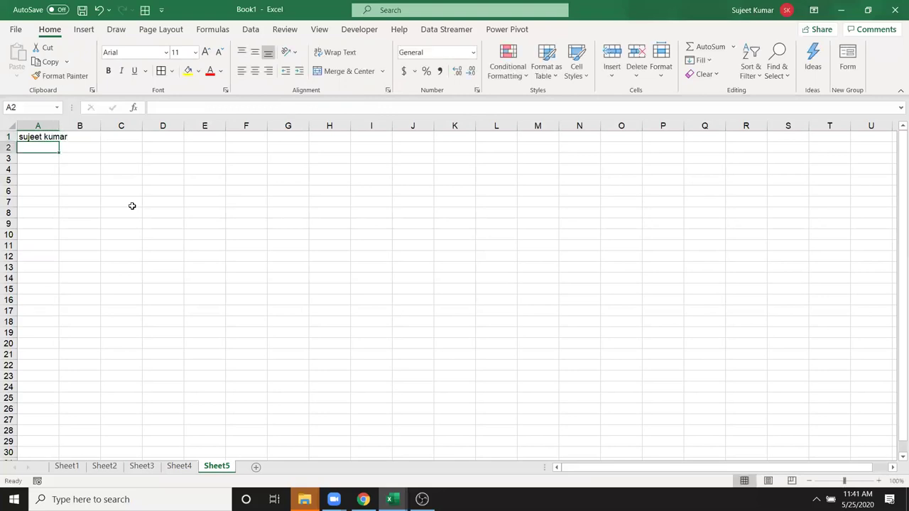
Enter the test value 25 in cell B1
click(92, 135)
click(80, 171)
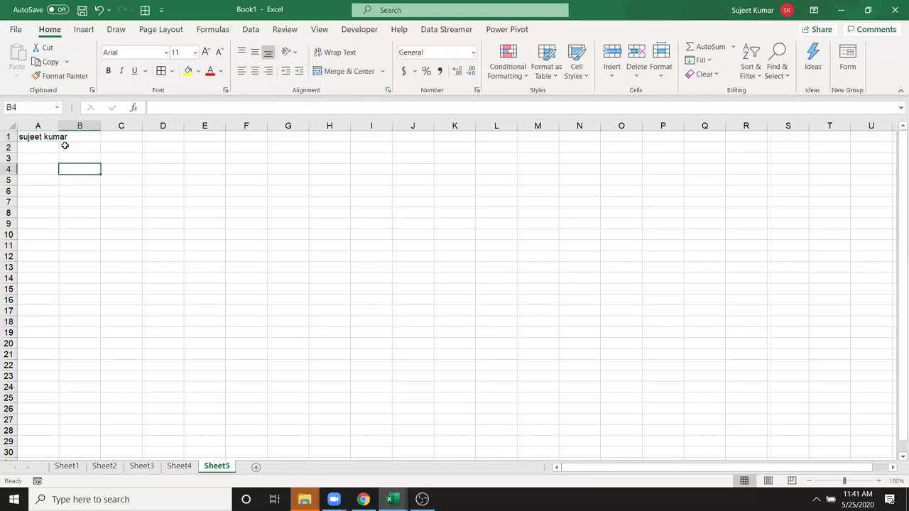
click(59, 125)
click(83, 133)
text(25)
key(Return)
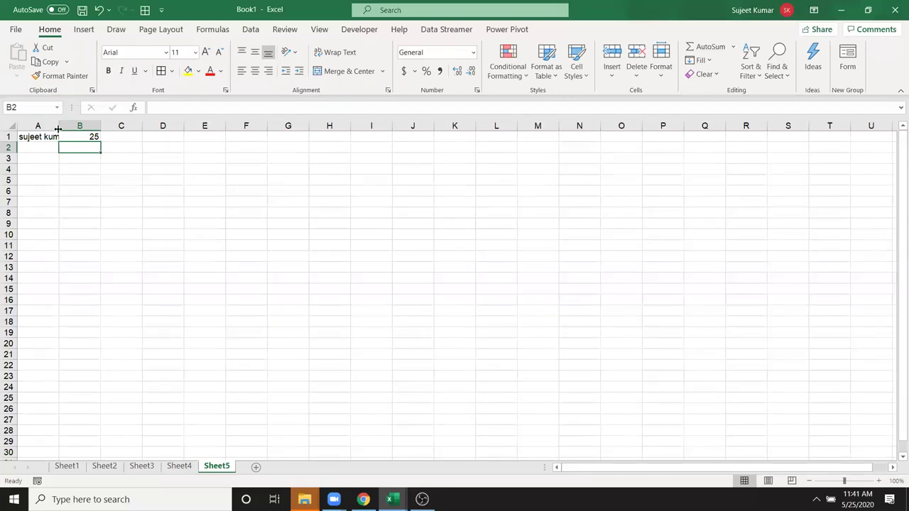
Autofit column A, then undo the widening and clear the 25 from B1
double_click(59, 126)
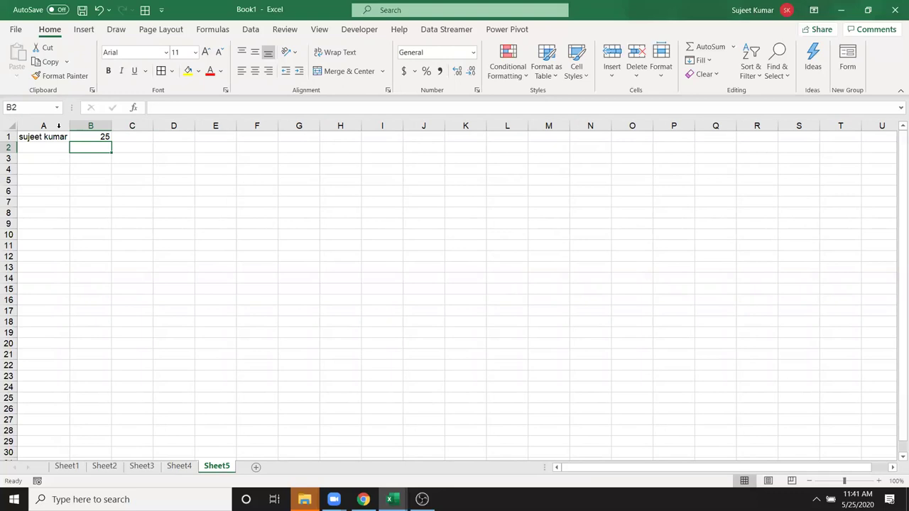
key(Up)
key(Delete)
key(ctrl+z)
key(ctrl+z)
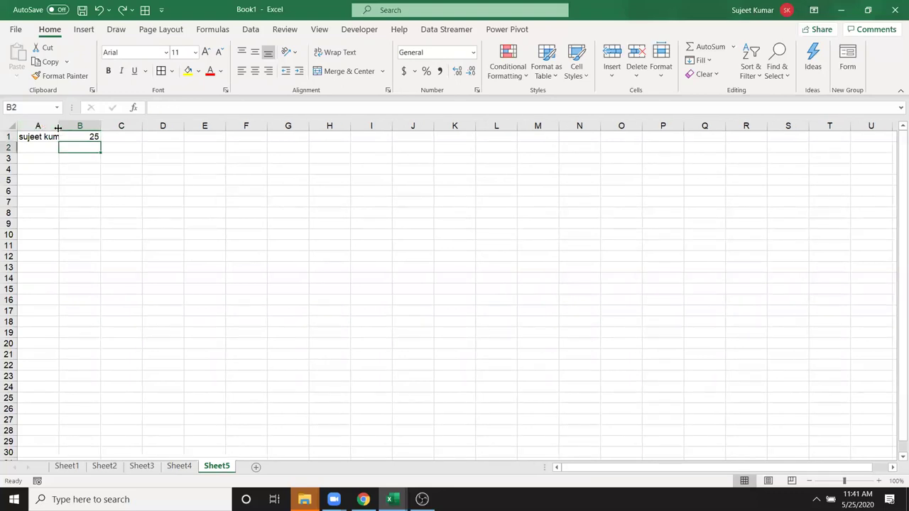
click(62, 134)
key(Delete)
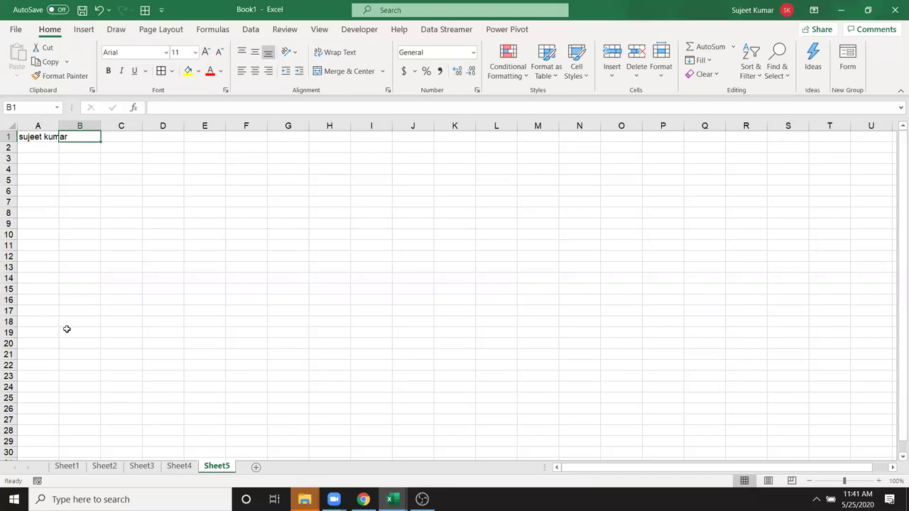
click(112, 209)
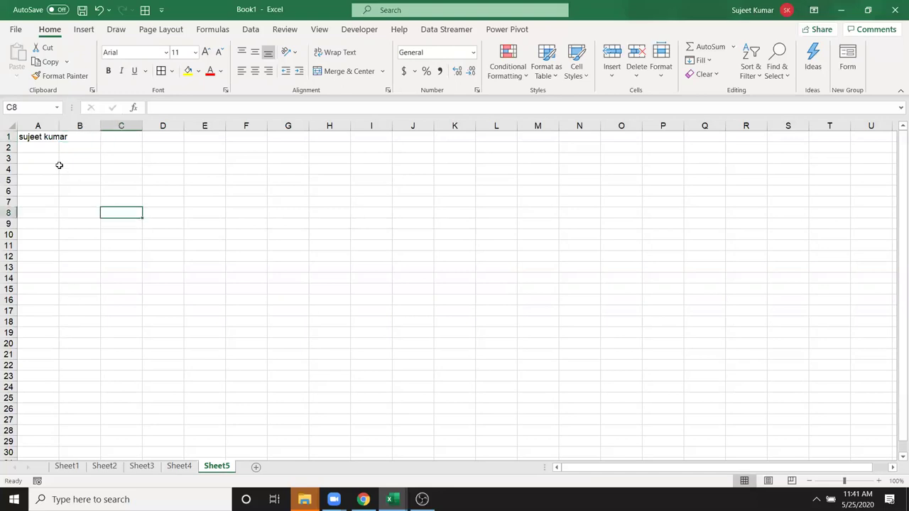
click(50, 139)
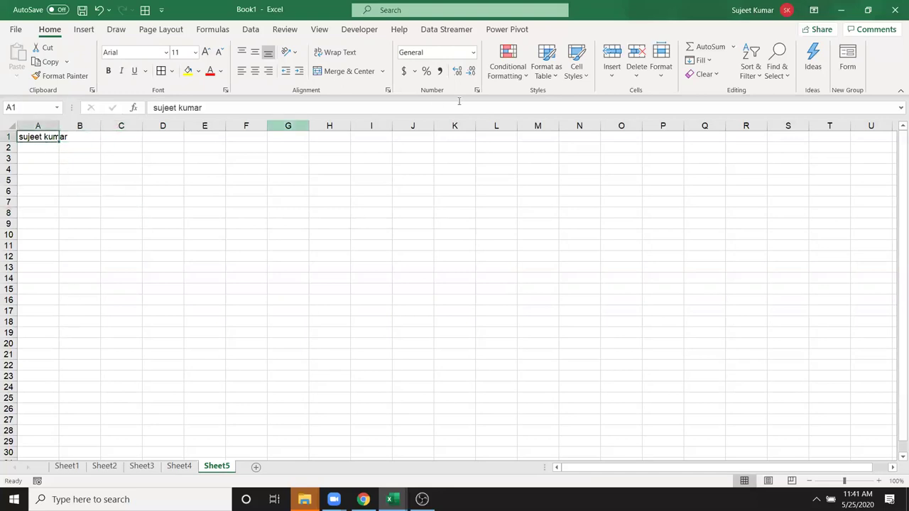
click(336, 52)
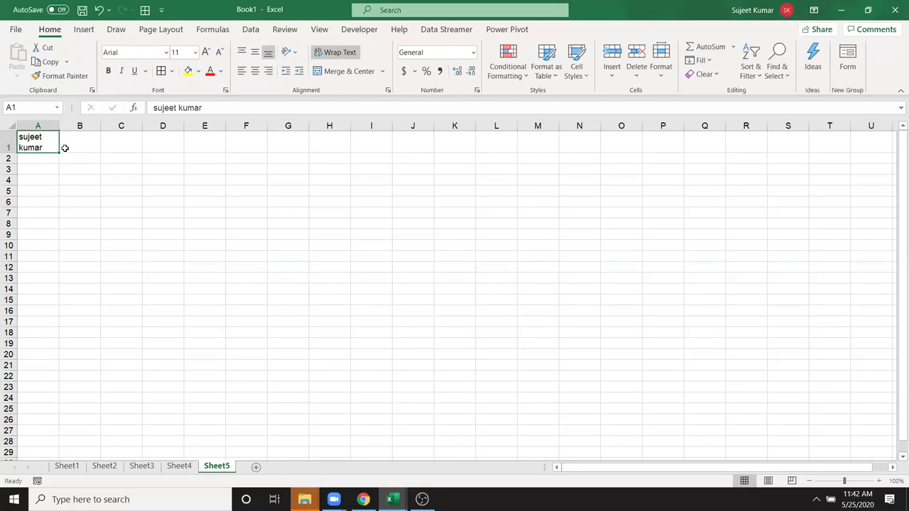
click(105, 202)
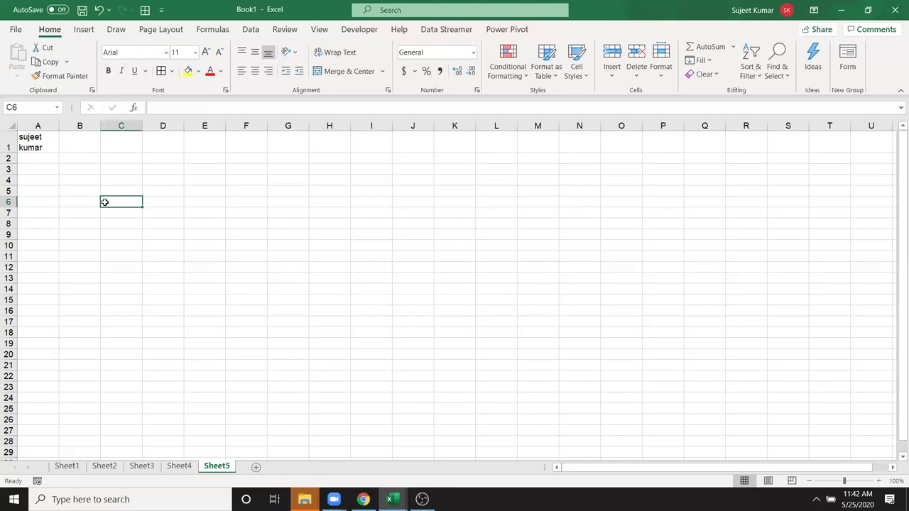
text(123)
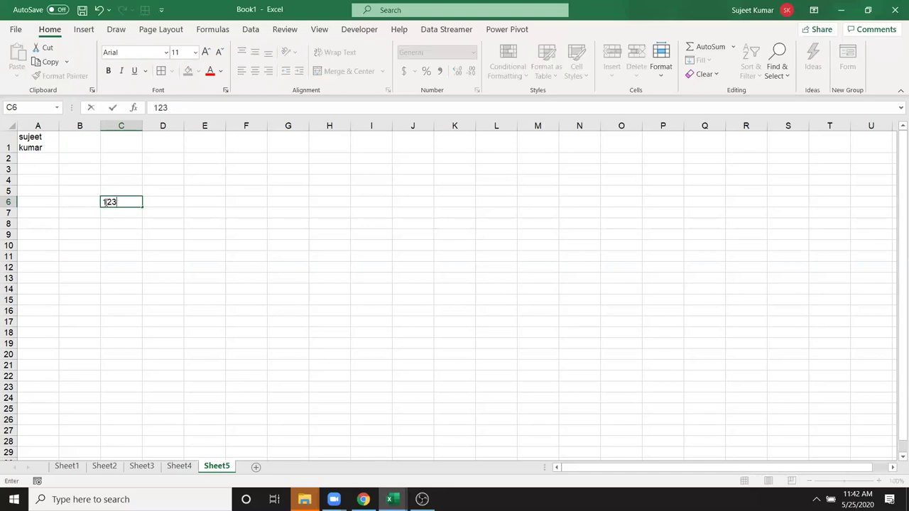
key(alt+Return)
text(852)
key(alt+Return)
text(369)
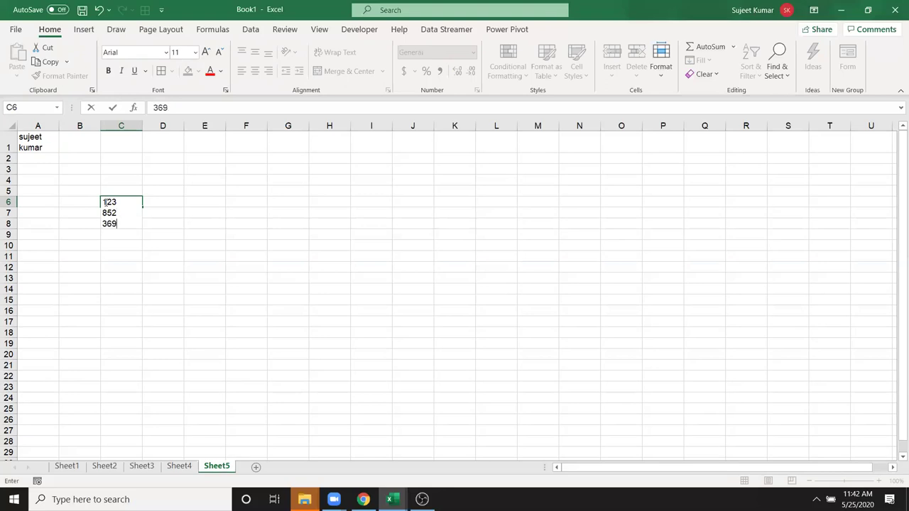
key(Return)
click(108, 206)
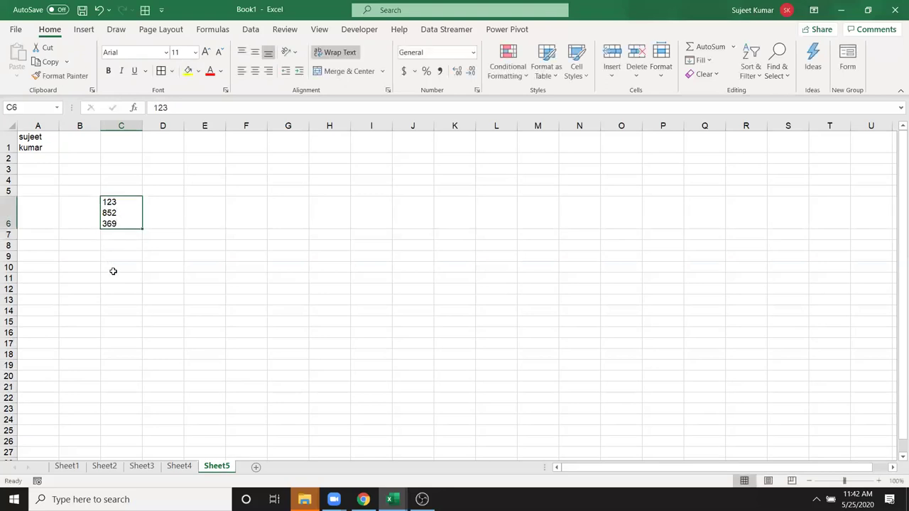
click(163, 255)
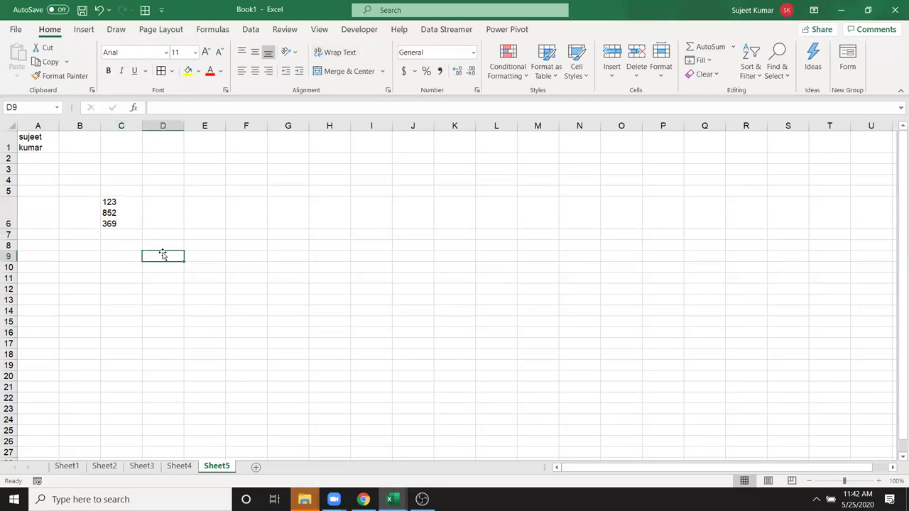
text(sujeet)
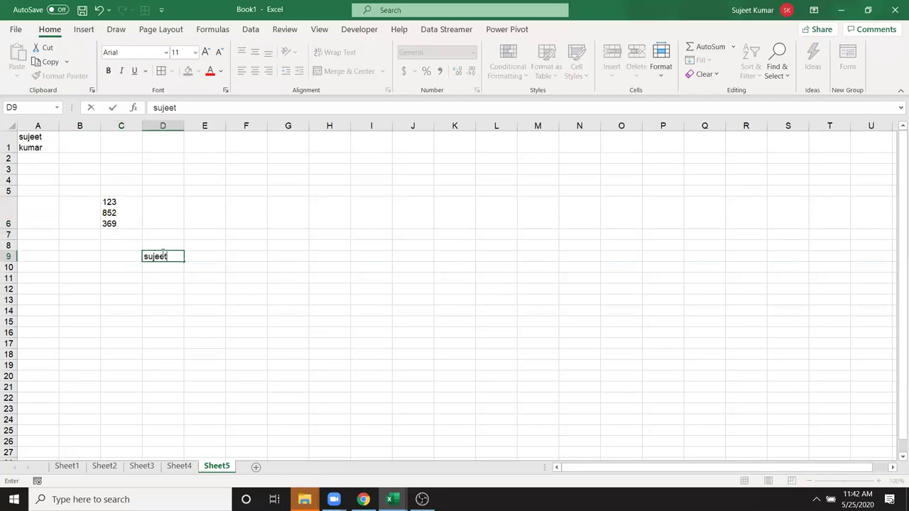
key(alt+Return)
text(kumar)
key(alt+Return)
text(singh)
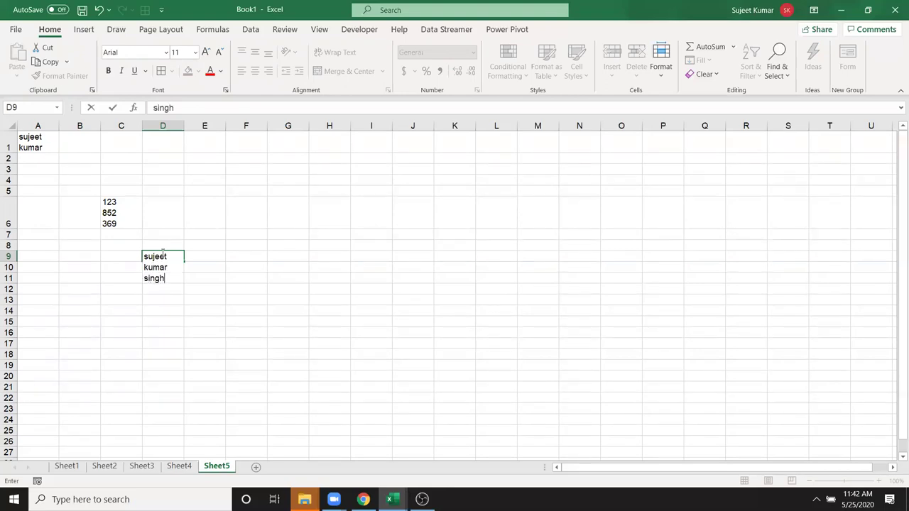
key(Return)
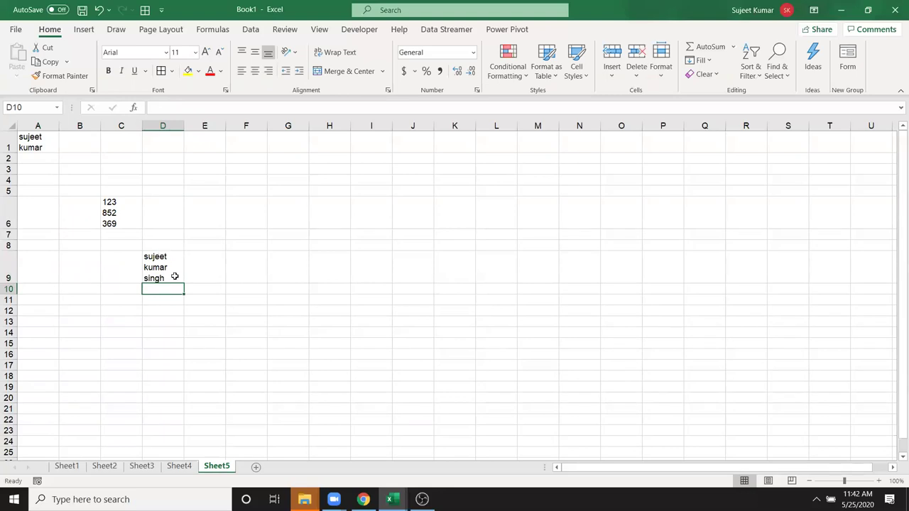
click(174, 277)
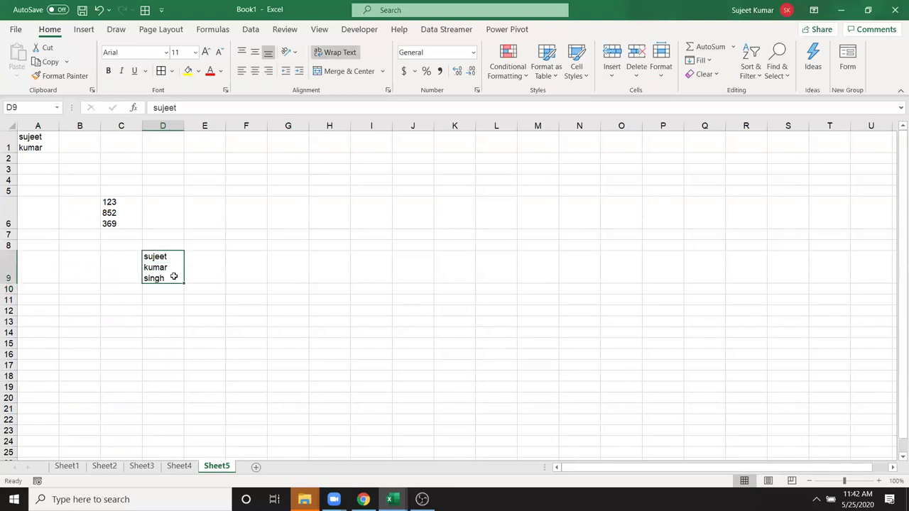
key(Delete)
click(128, 208)
key(Delete)
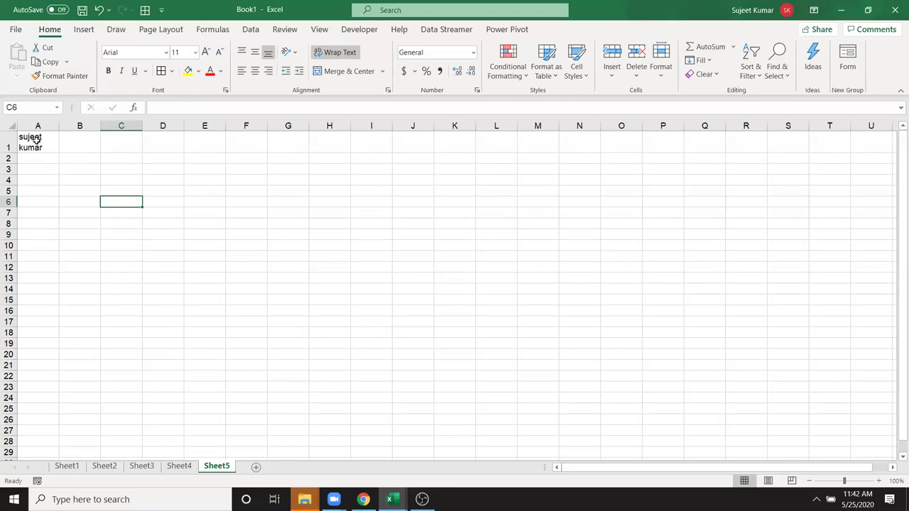
click(37, 140)
drag(10, 153, 10, 152)
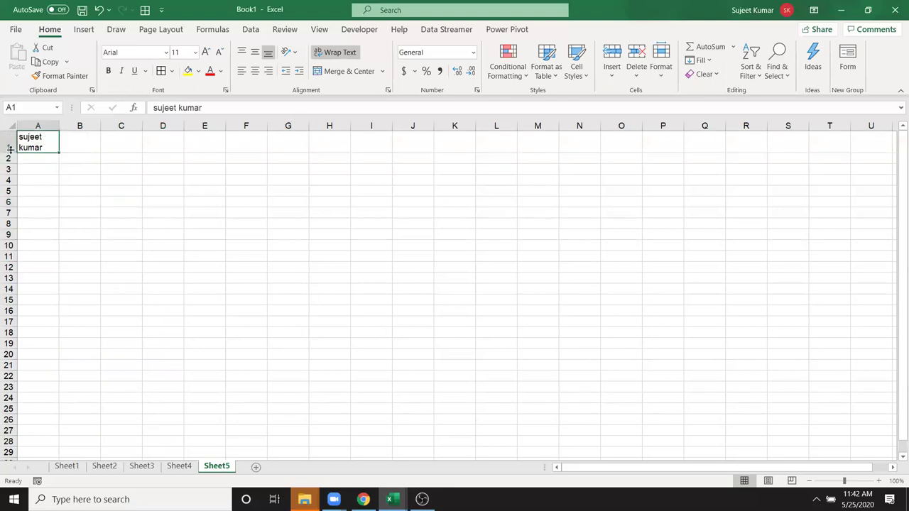
click(342, 54)
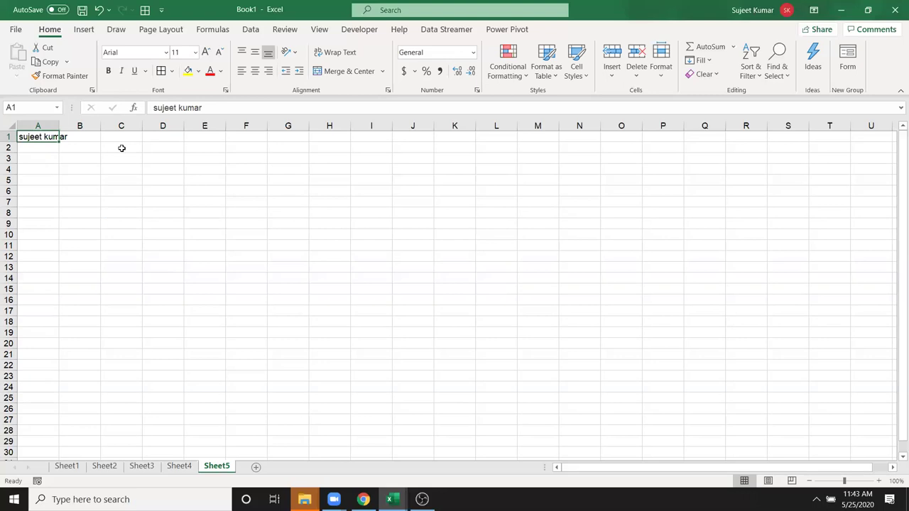
Turn on Shrink to fit for A1 and widen column A so the full name fits
click(388, 90)
click(283, 160)
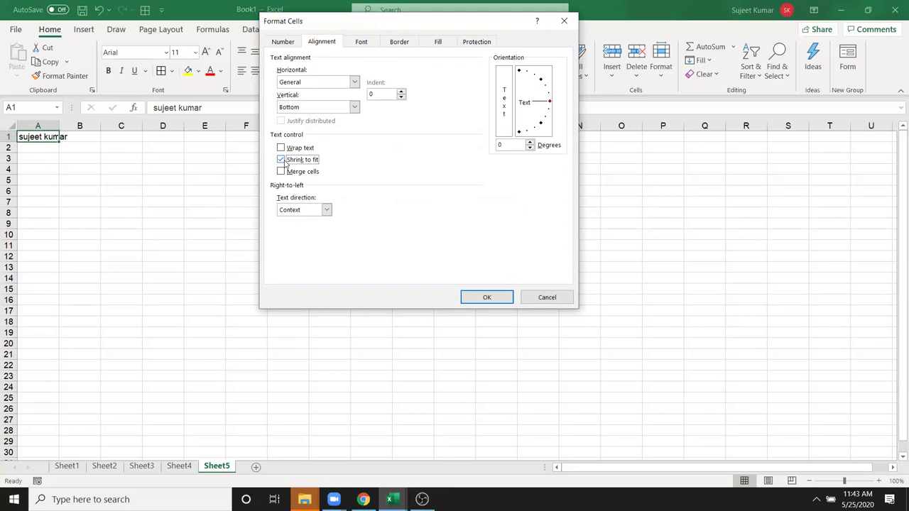
click(489, 296)
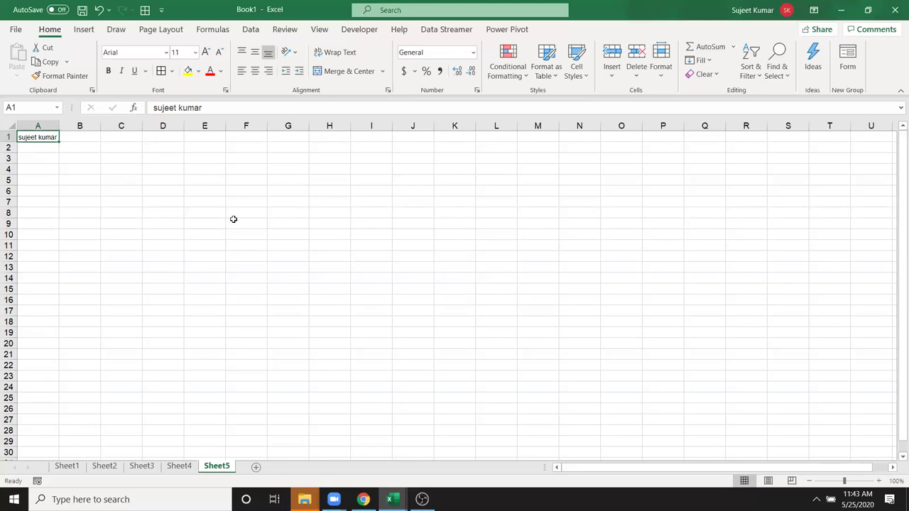
drag(61, 125, 66, 126)
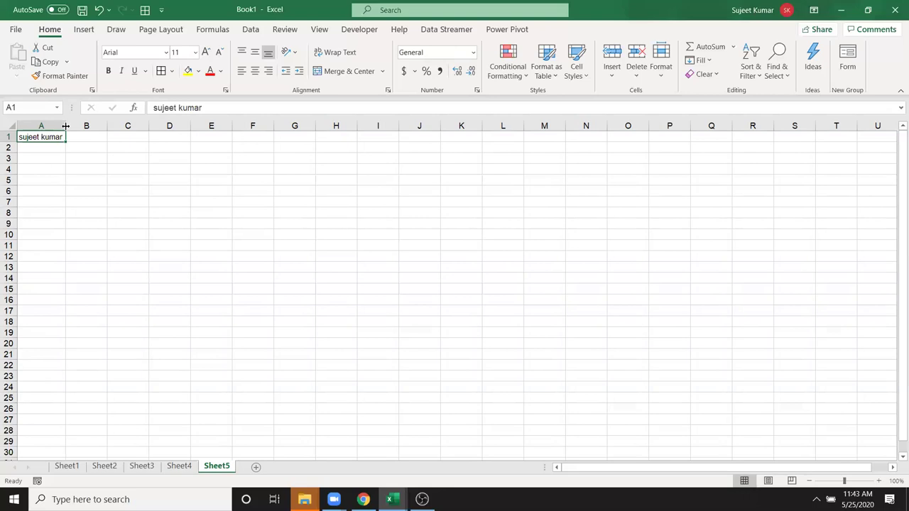
Merge and center E4:I9 and enter the first name in the merged cell
click(218, 177)
click(218, 169)
mouse_move(217, 168)
mouse_down()
mouse_move(390, 211)
mouse_move(395, 224)
mouse_up()
click(349, 71)
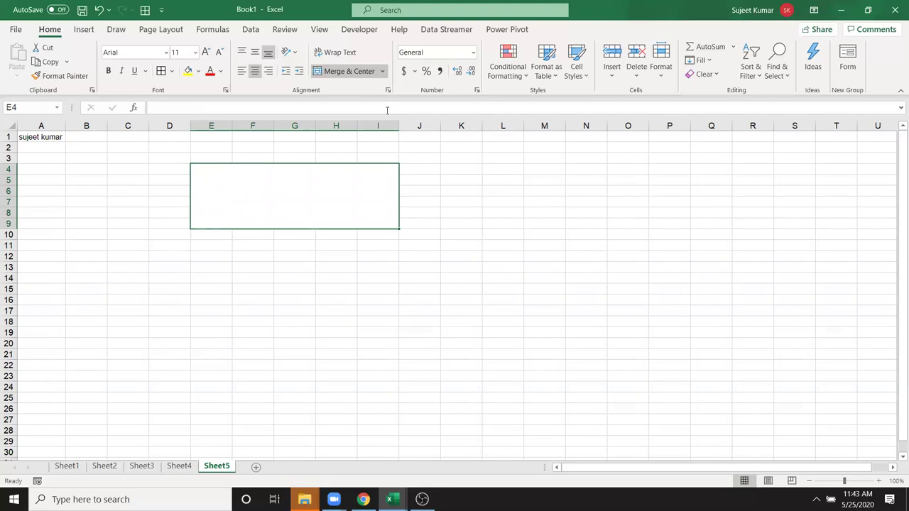
text(Sujeet)
click(300, 256)
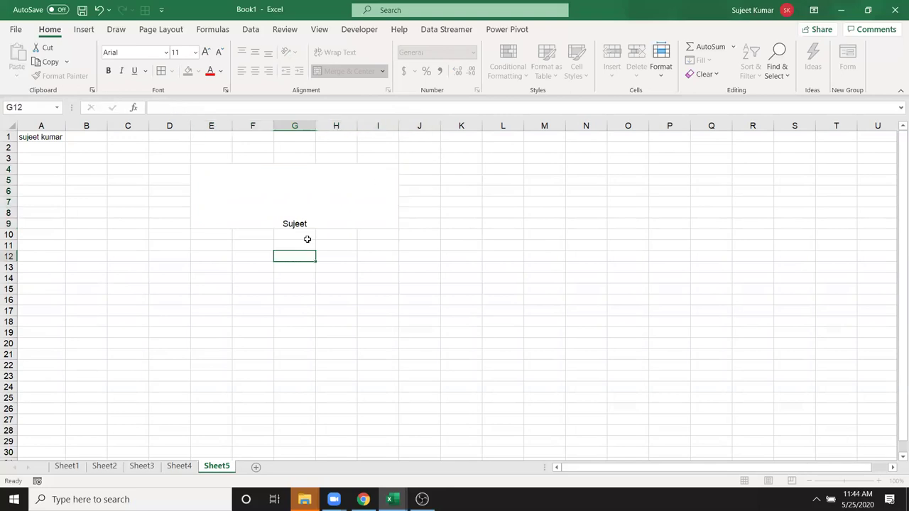
click(294, 151)
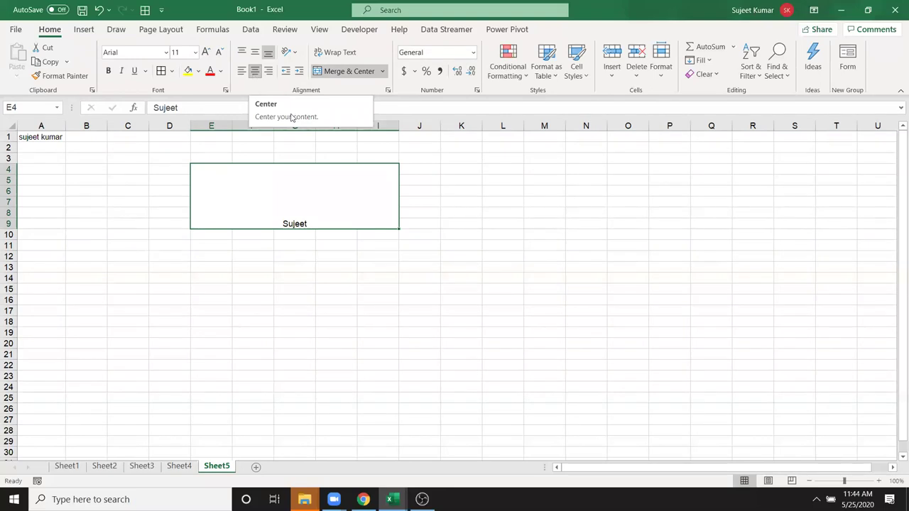
click(418, 297)
Merge E14:I21 with Merge Cells (no centring) and enter the first name
drag(206, 274, 380, 355)
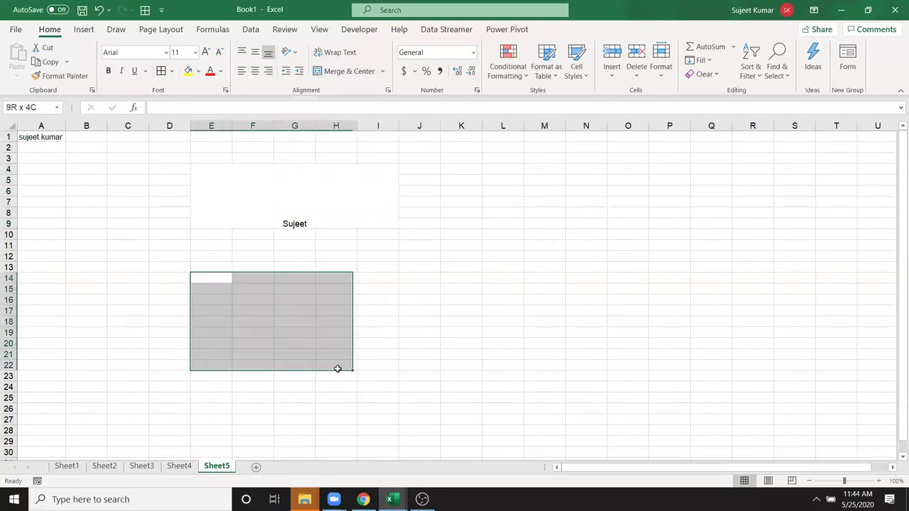
click(382, 71)
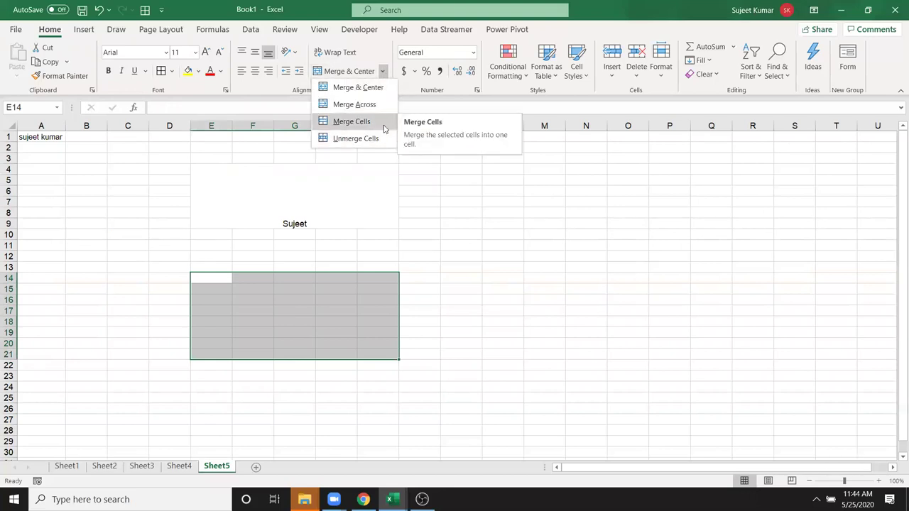
click(384, 128)
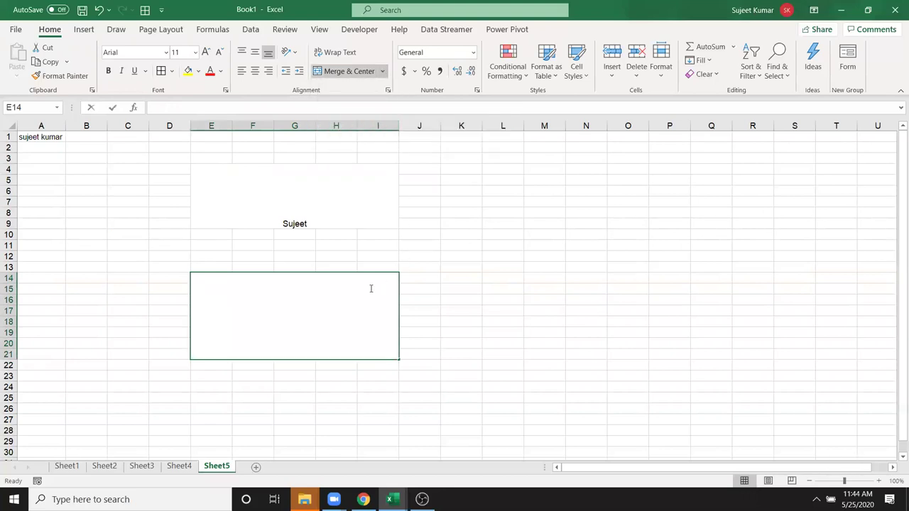
text(Sujeet)
key(Return)
click(351, 308)
Apply Merge Across to K4:O9 so each row becomes one cell
mouse_move(459, 174)
mouse_down()
mouse_move(618, 203)
mouse_move(625, 215)
mouse_up()
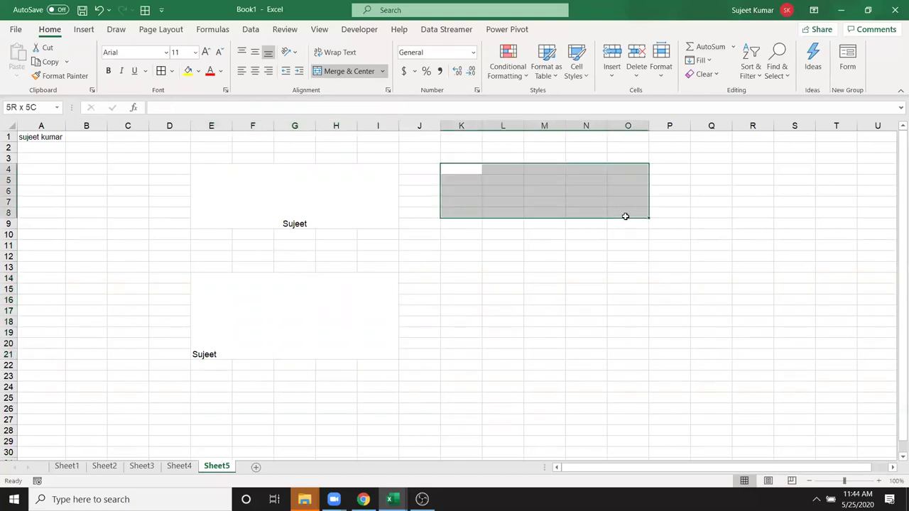
drag(529, 220, 528, 221)
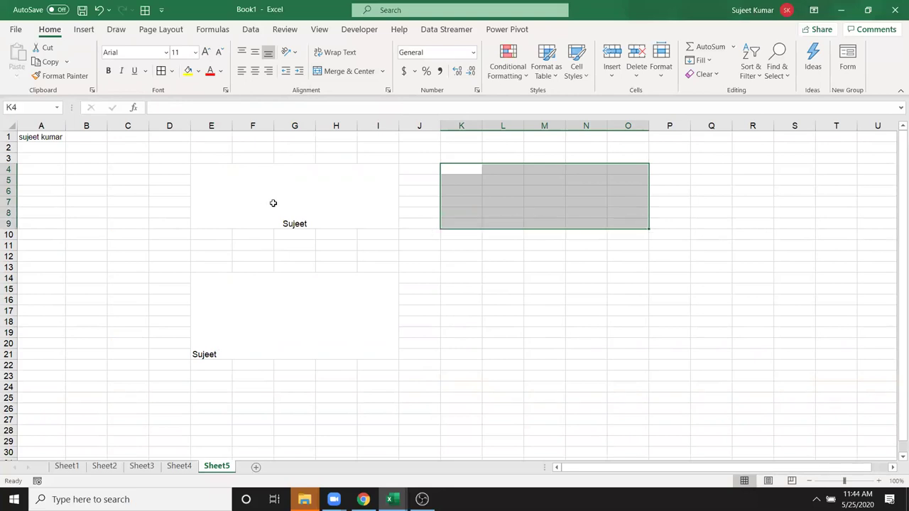
click(384, 72)
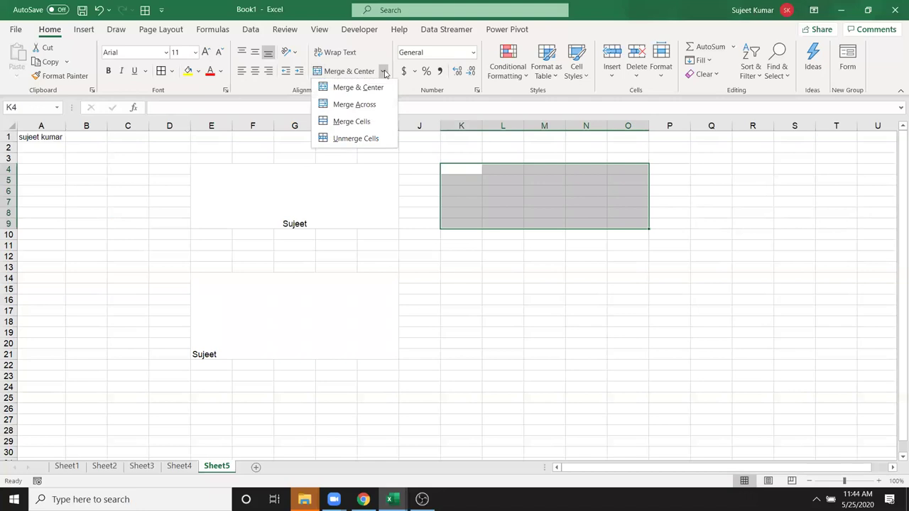
click(355, 104)
click(461, 275)
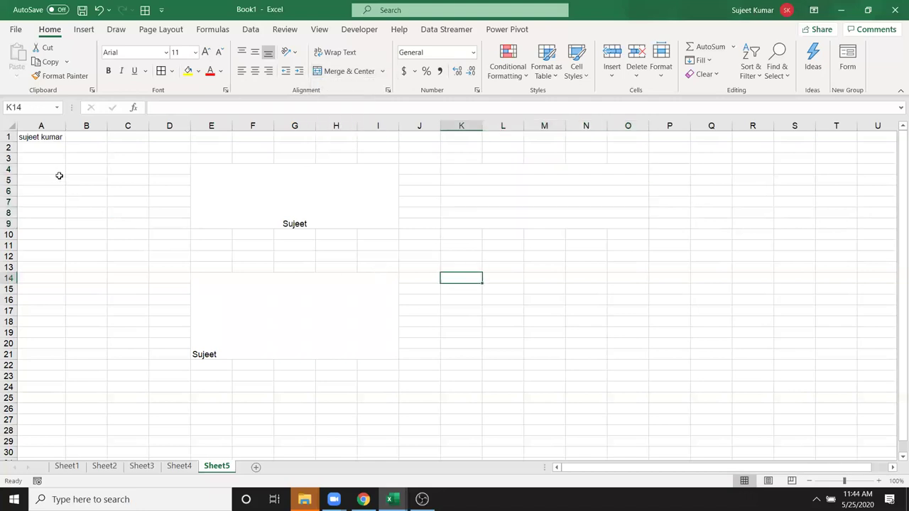
Step through rows 4 to 9 to confirm each spans K to O as one cell
drag(59, 176, 61, 211)
click(469, 171)
click(469, 182)
click(467, 190)
click(464, 205)
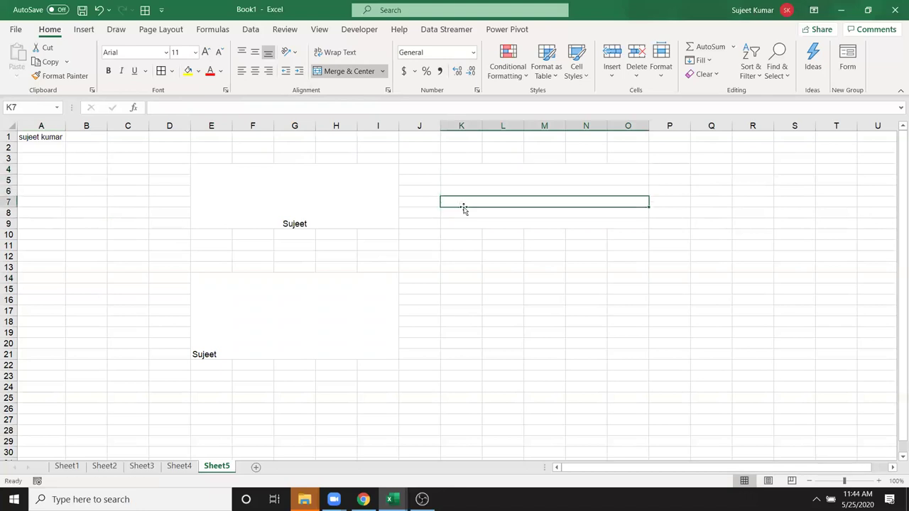
click(461, 213)
click(459, 223)
click(457, 212)
click(456, 201)
click(454, 190)
click(454, 179)
click(453, 168)
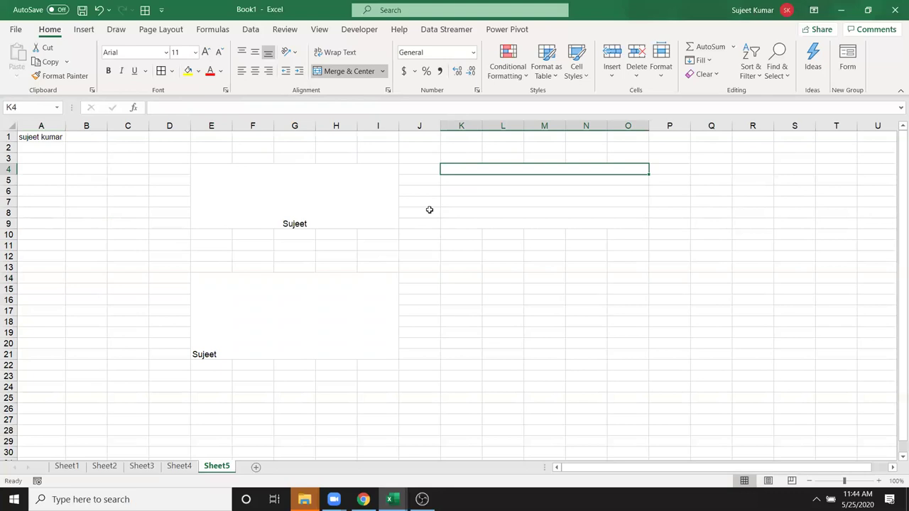
click(459, 267)
Open Format Cells for K13 and go to its Fill settings
right_click(459, 267)
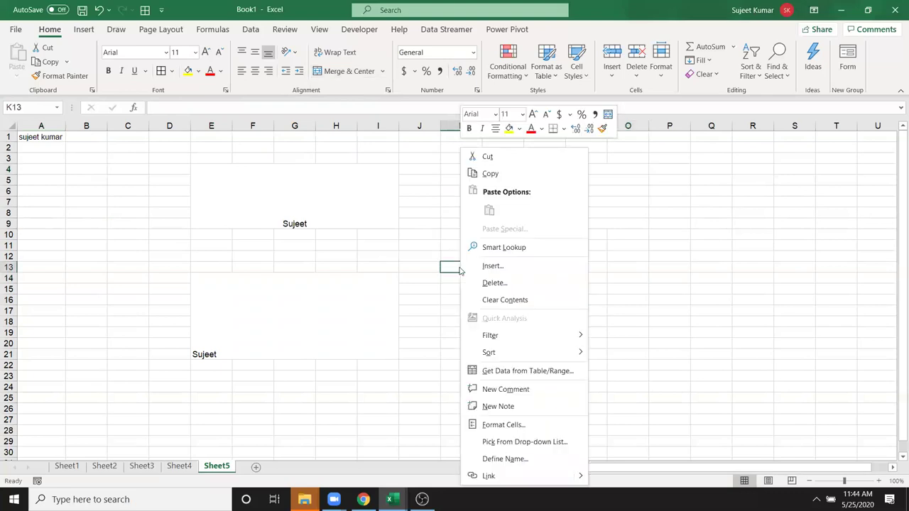
click(500, 424)
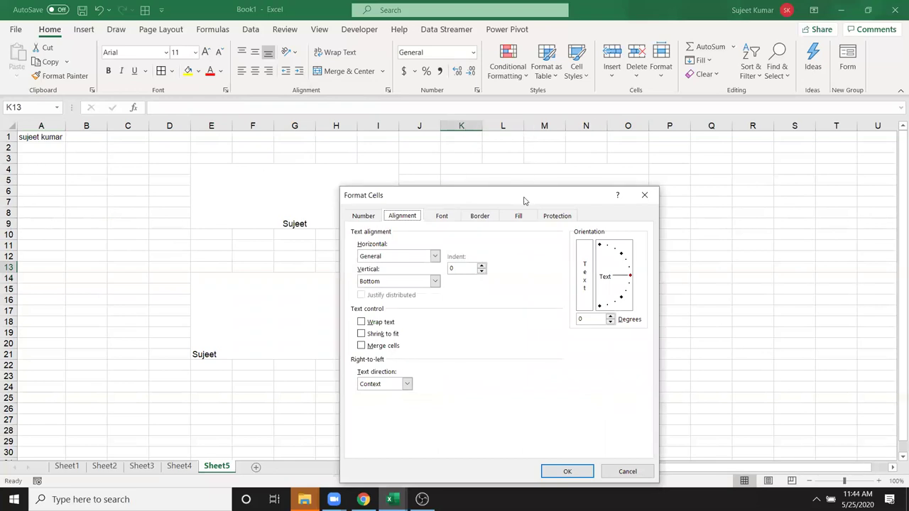
drag(523, 201, 689, 112)
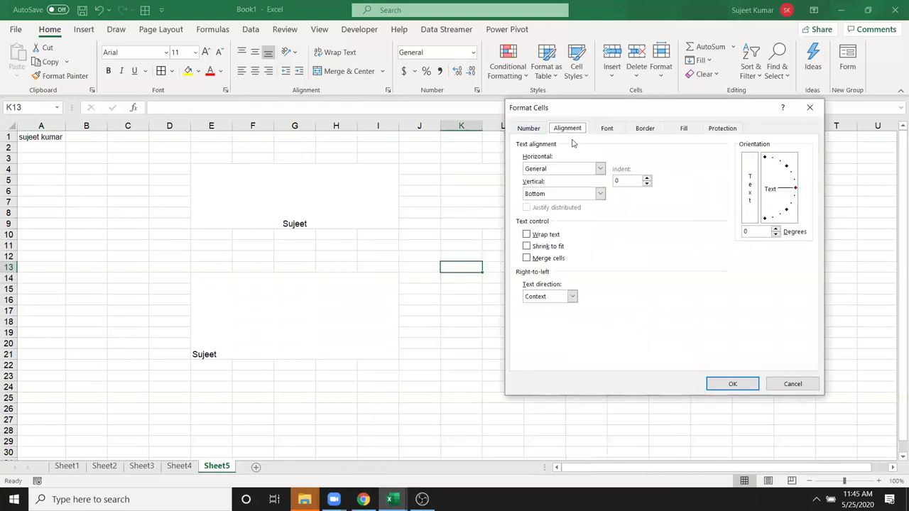
click(607, 128)
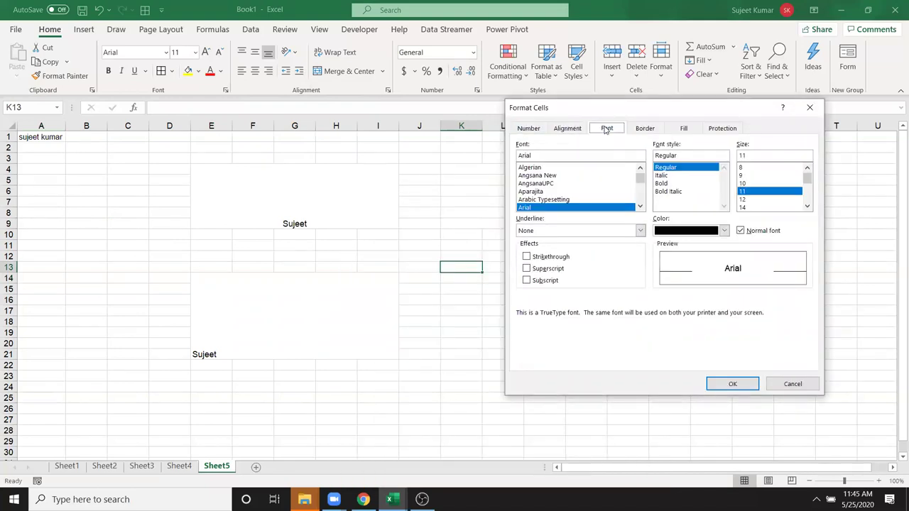
click(644, 129)
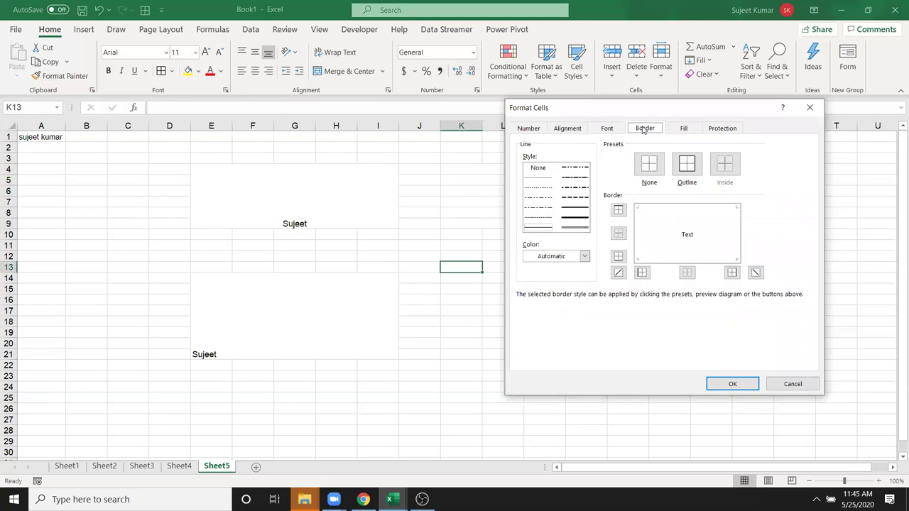
click(679, 130)
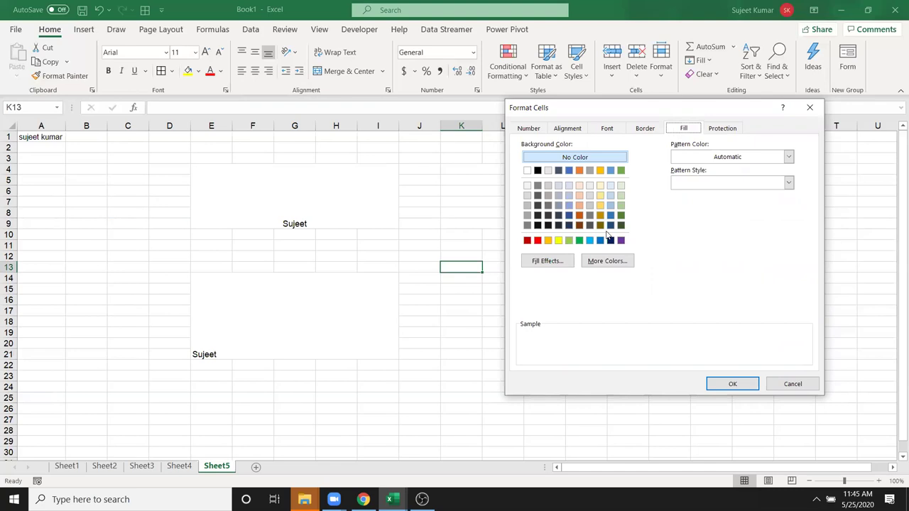
Give K13 a two-colour blue gradient fill with From center shading
click(548, 262)
click(497, 417)
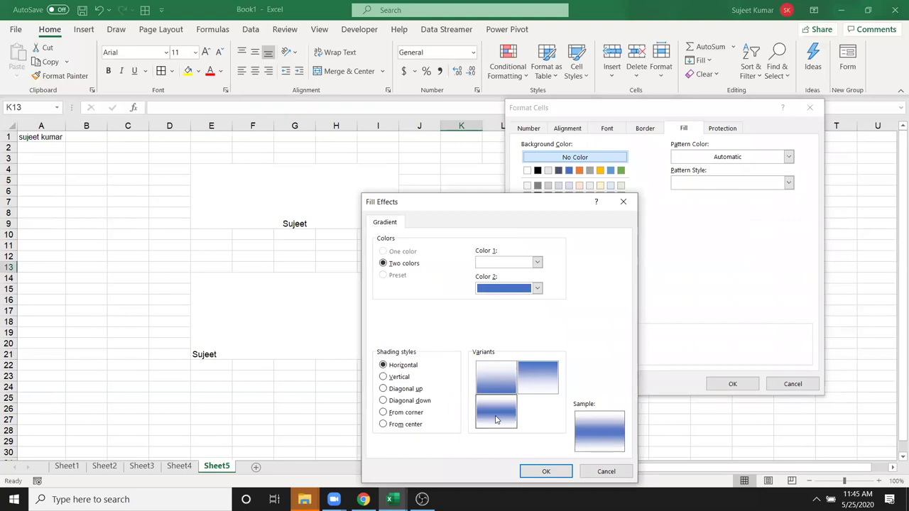
click(400, 377)
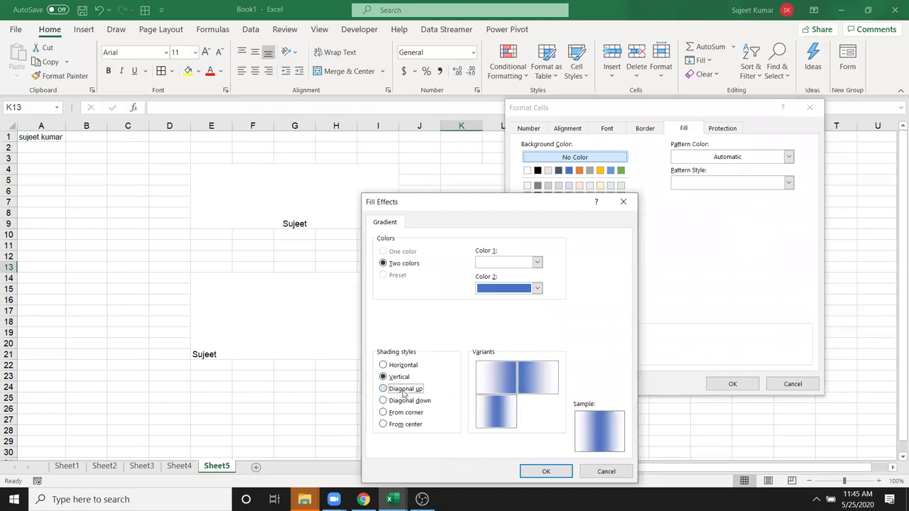
click(405, 389)
click(408, 401)
click(407, 413)
click(406, 425)
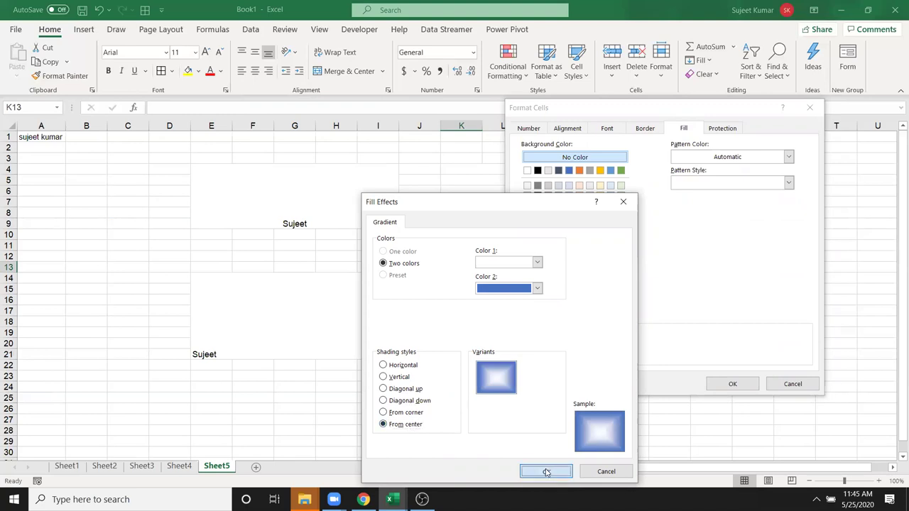
click(544, 472)
click(740, 383)
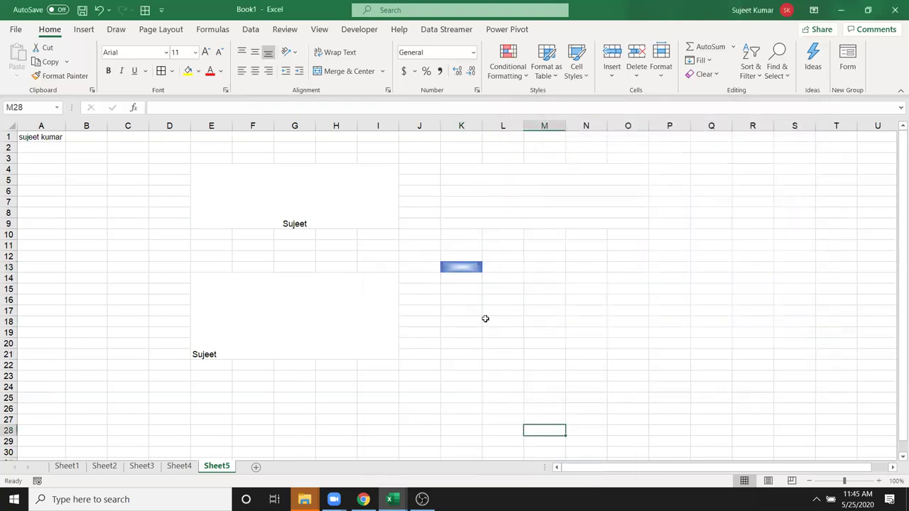
Merge and center K13:P21 into a single gradient-filled cell
mouse_move(462, 266)
mouse_down()
mouse_move(598, 386)
mouse_move(689, 359)
mouse_up()
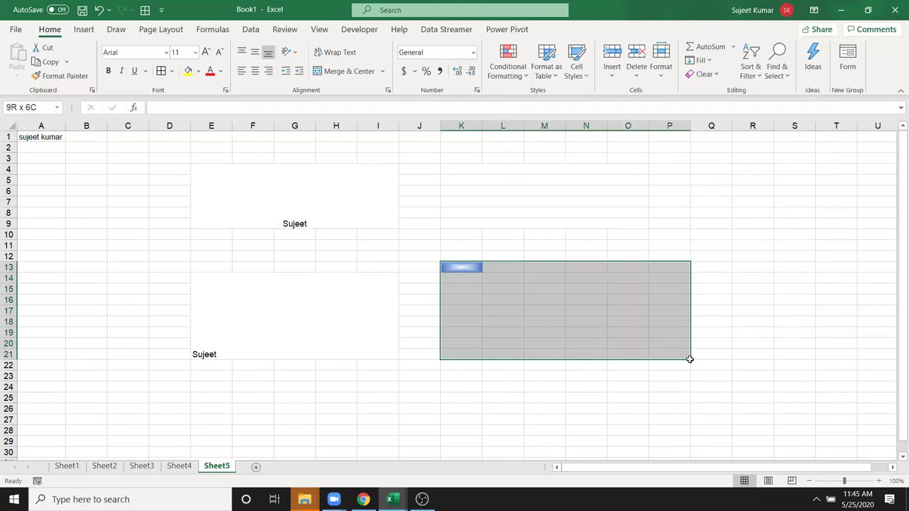
click(357, 71)
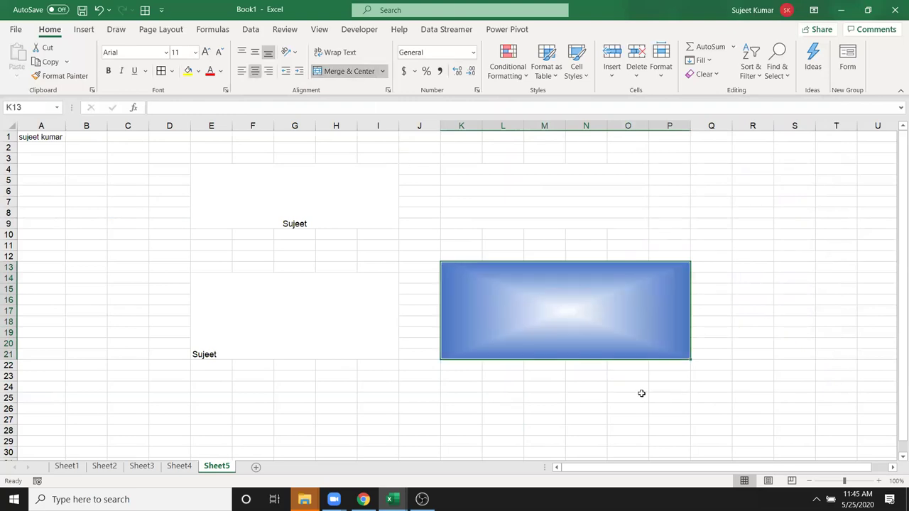
click(641, 395)
click(558, 353)
Set the gradient's Color 1 to a light colour so the blue fades white at the centre
click(388, 91)
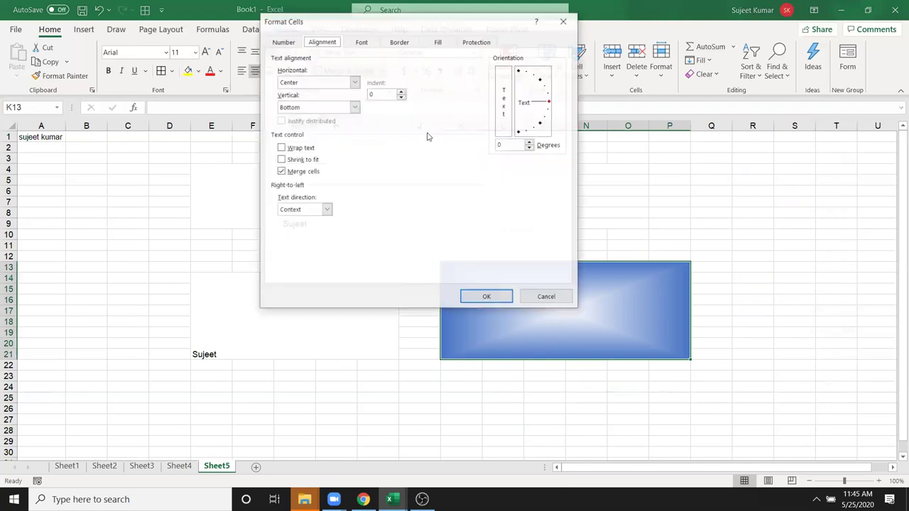
click(438, 41)
click(302, 174)
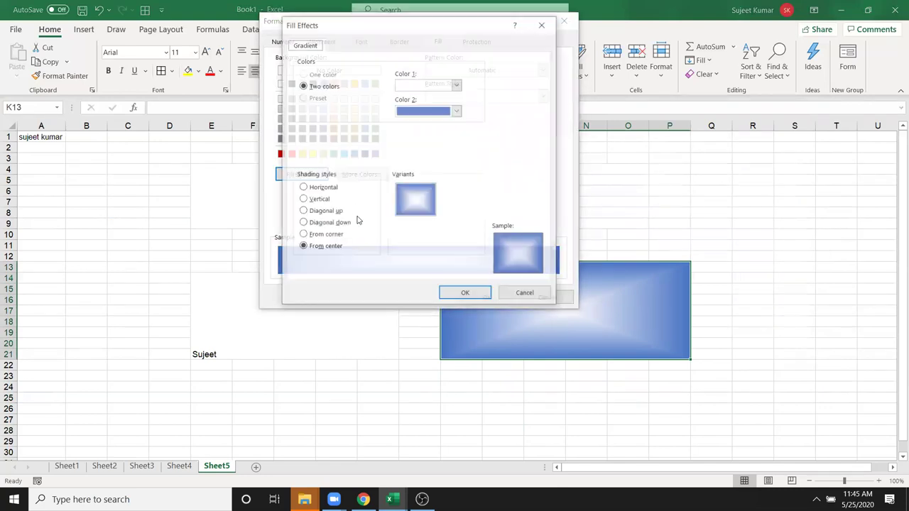
click(418, 87)
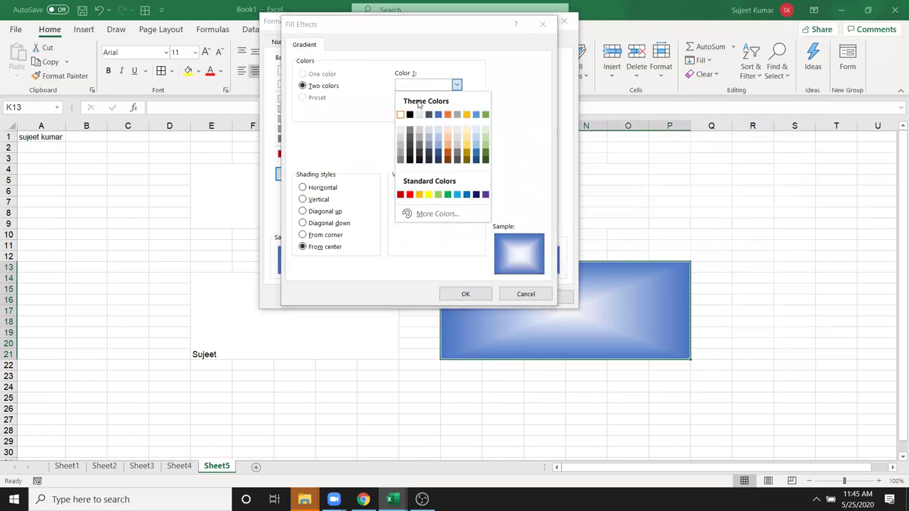
click(419, 115)
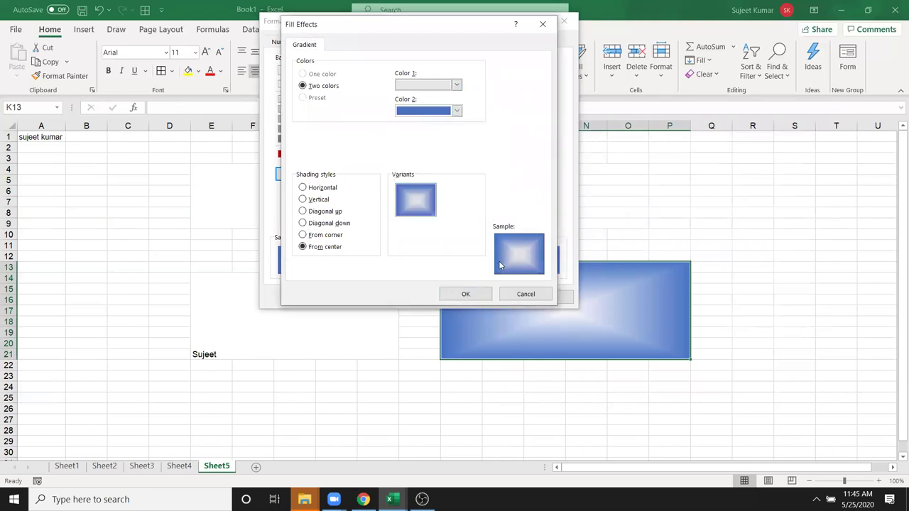
click(480, 294)
click(501, 298)
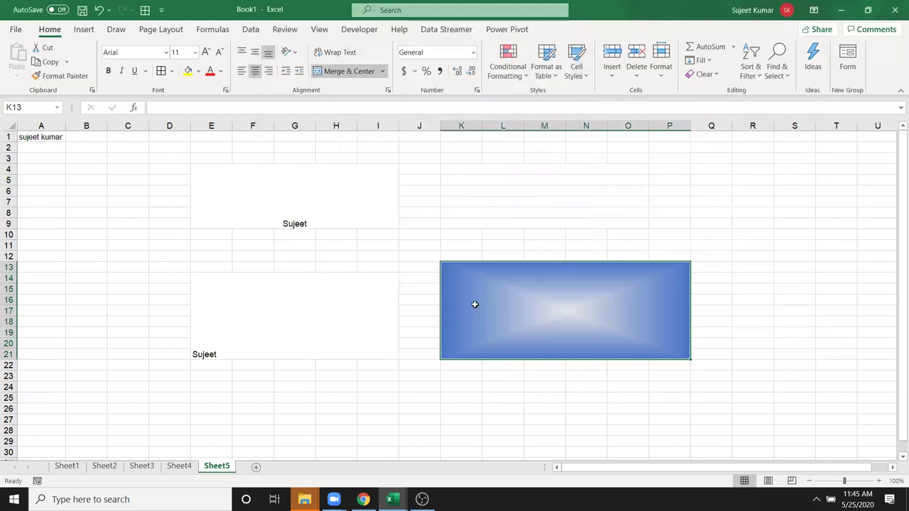
click(410, 397)
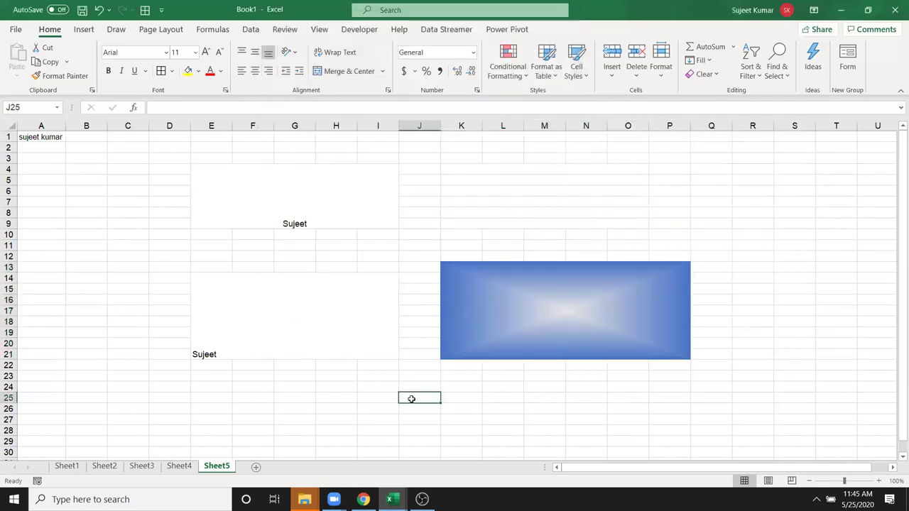
shift+click(535, 341)
click(536, 341)
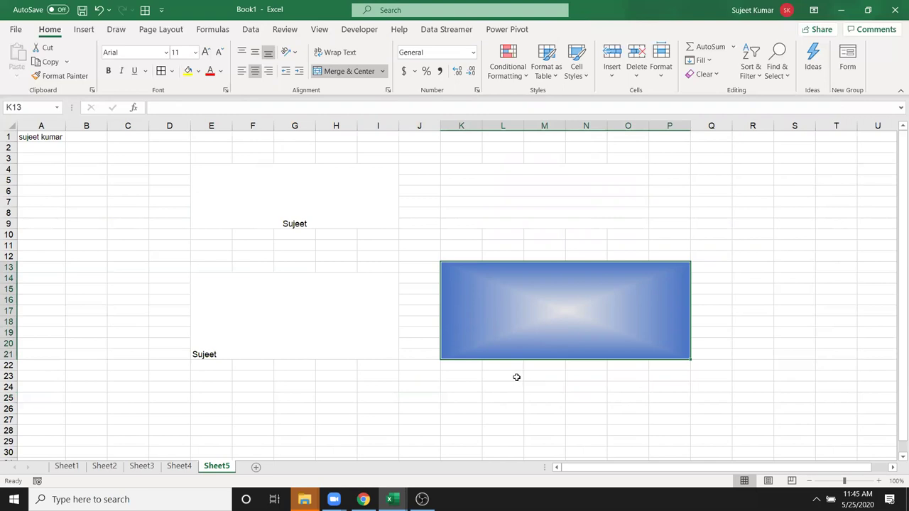
click(515, 382)
click(524, 339)
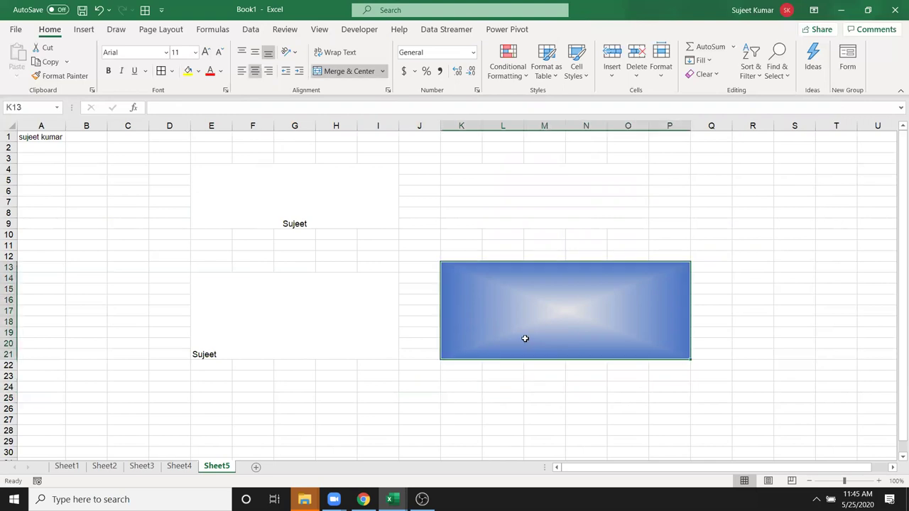